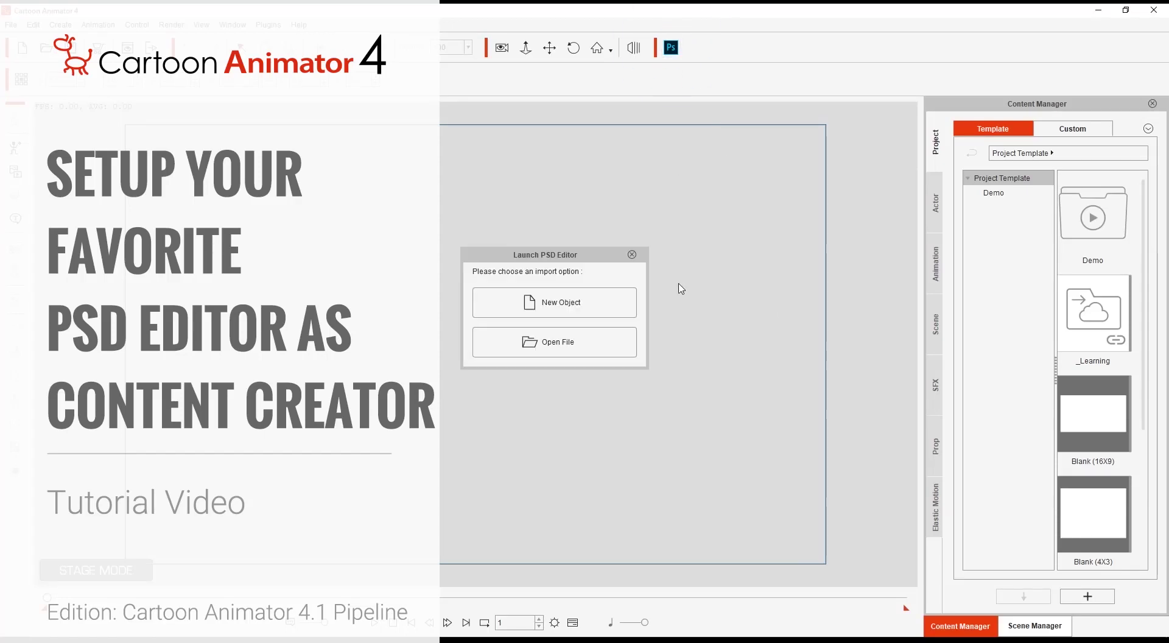
Create a new object in the PSD editor and ink the tree's trunk, roots and upper limb over the faded sketch
{"action": "left_click", "coordinate": [601, 303]}
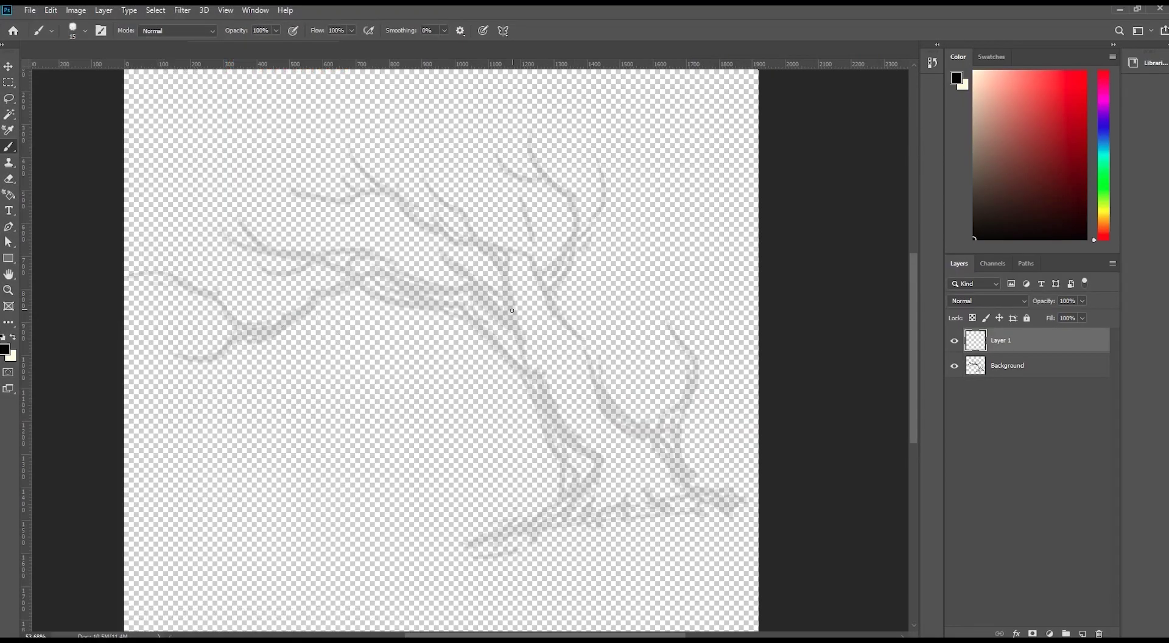
{"action": "mouse_move", "coordinate": [505, 272]}
{"action": "left_mouse_down"}
{"action": "mouse_move", "coordinate": [566, 444]}
{"action": "mouse_move", "coordinate": [496, 551]}
{"action": "left_mouse_up"}
{"action": "mouse_move", "coordinate": [574, 335]}
{"action": "left_mouse_down"}
{"action": "mouse_move", "coordinate": [640, 428]}
{"action": "mouse_move", "coordinate": [720, 503]}
{"action": "left_mouse_up"}
{"action": "left_click", "coordinate": [8, 178]}
{"action": "mouse_move", "coordinate": [546, 517]}
{"action": "left_mouse_down"}
{"action": "mouse_move", "coordinate": [471, 542]}
{"action": "mouse_move", "coordinate": [496, 552]}
{"action": "left_mouse_up"}
{"action": "key", "text": "b"}
{"action": "left_click_drag", "start_coordinate": [575, 437], "coordinate": [611, 560]}
{"action": "left_click_drag", "start_coordinate": [581, 342], "coordinate": [301, 140]}
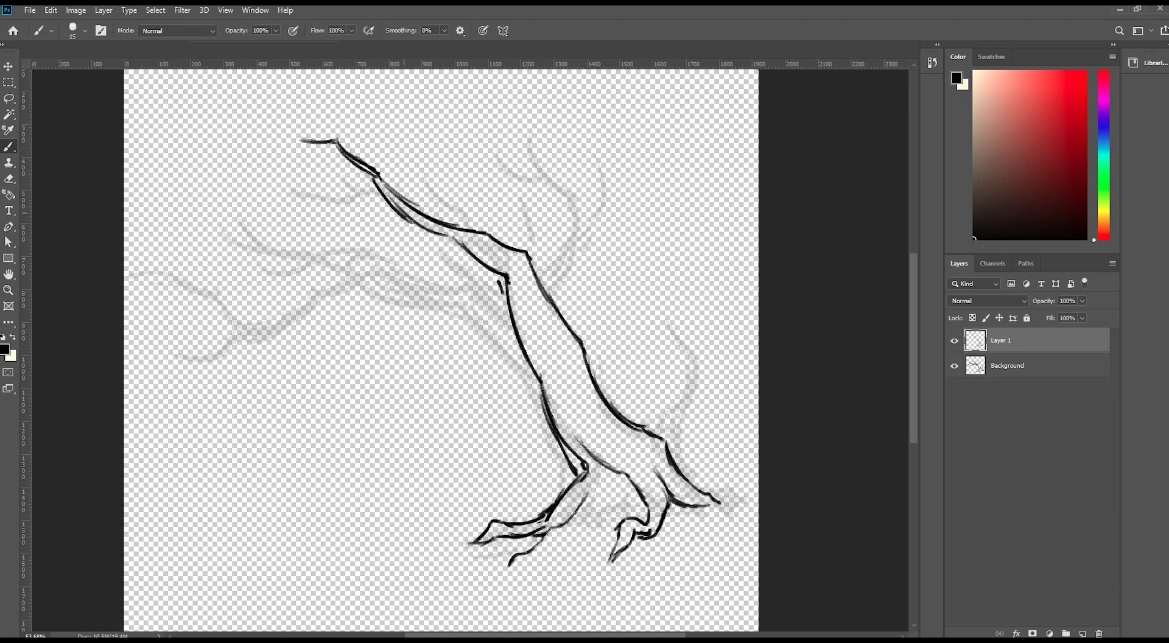
Ink the upper right branch and the long left branches over the faded sketch
{"action": "left_click_drag", "start_coordinate": [541, 286], "coordinate": [533, 145]}
{"action": "left_click_drag", "start_coordinate": [490, 333], "coordinate": [182, 274]}
{"action": "left_click_drag", "start_coordinate": [475, 256], "coordinate": [256, 225]}
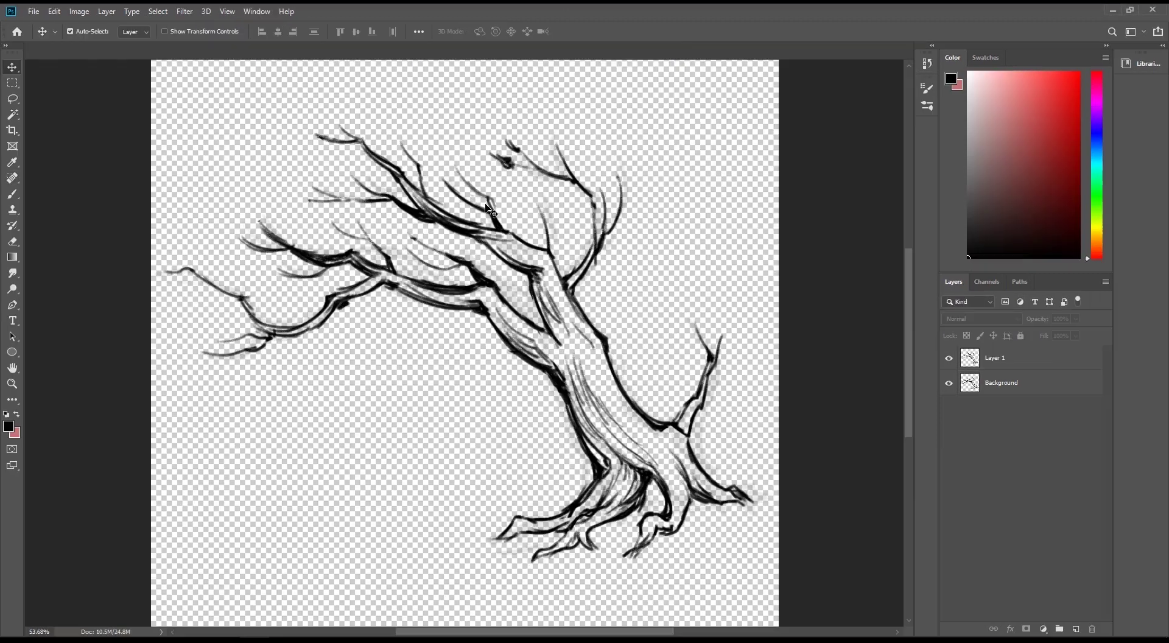
Save the tree drawing and import it into Cartoon Animator as a Free Bone Actor
{"action": "key", "text": "ctrl+minus"}
{"action": "key", "text": "ctrl+minus"}
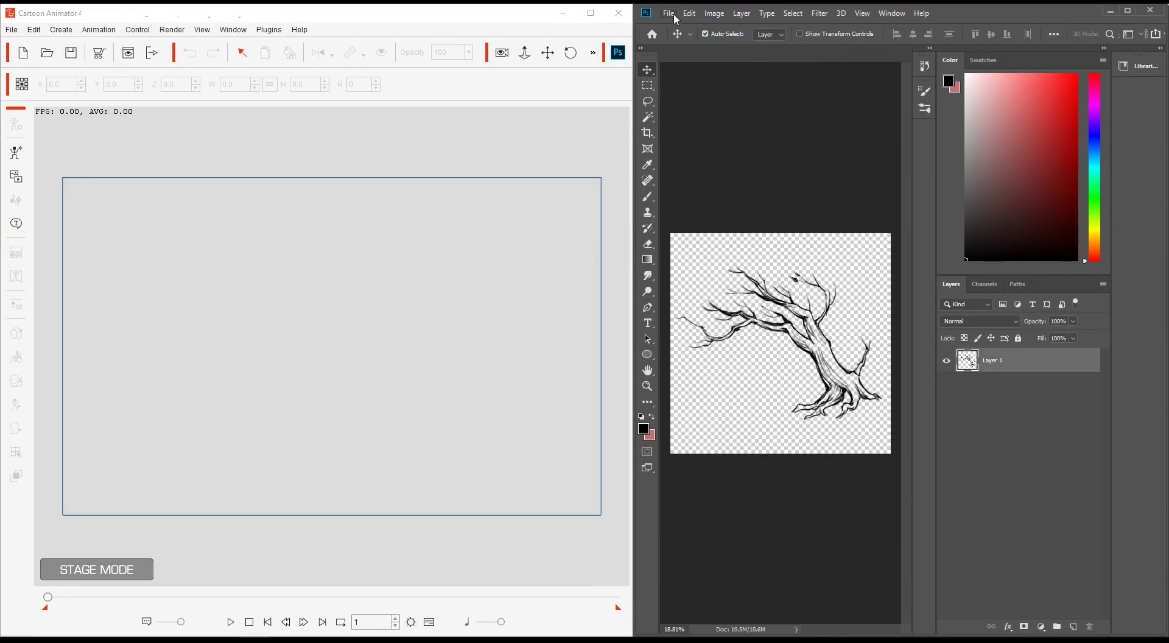
{"action": "left_click", "coordinate": [669, 12]}
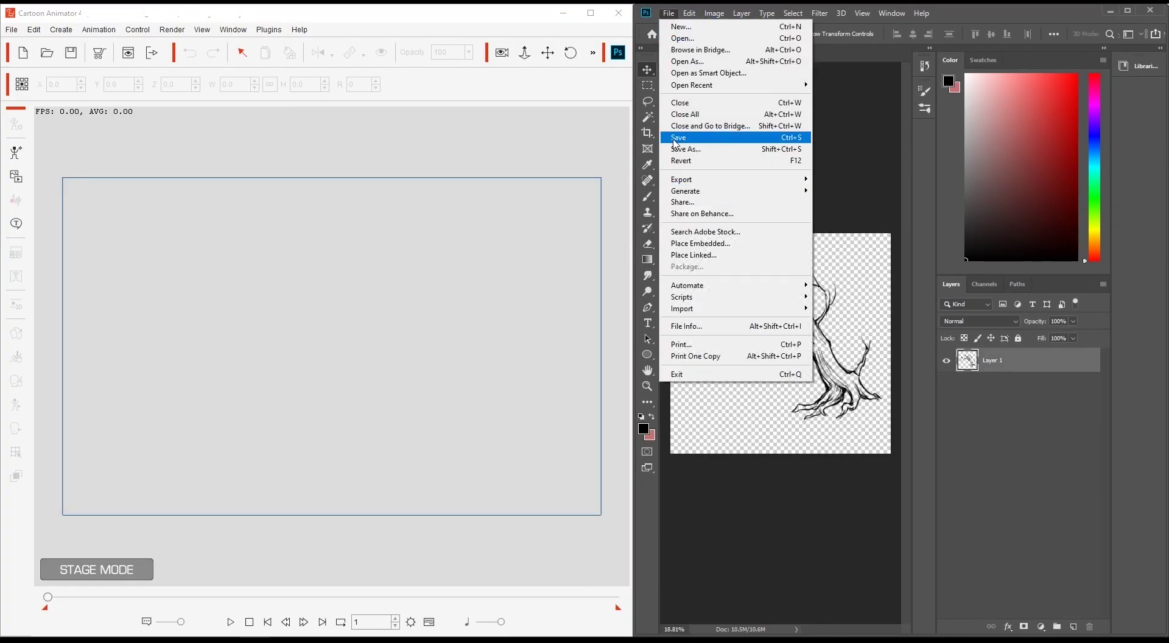
{"action": "left_click", "coordinate": [743, 140]}
{"action": "left_click", "coordinate": [365, 388]}
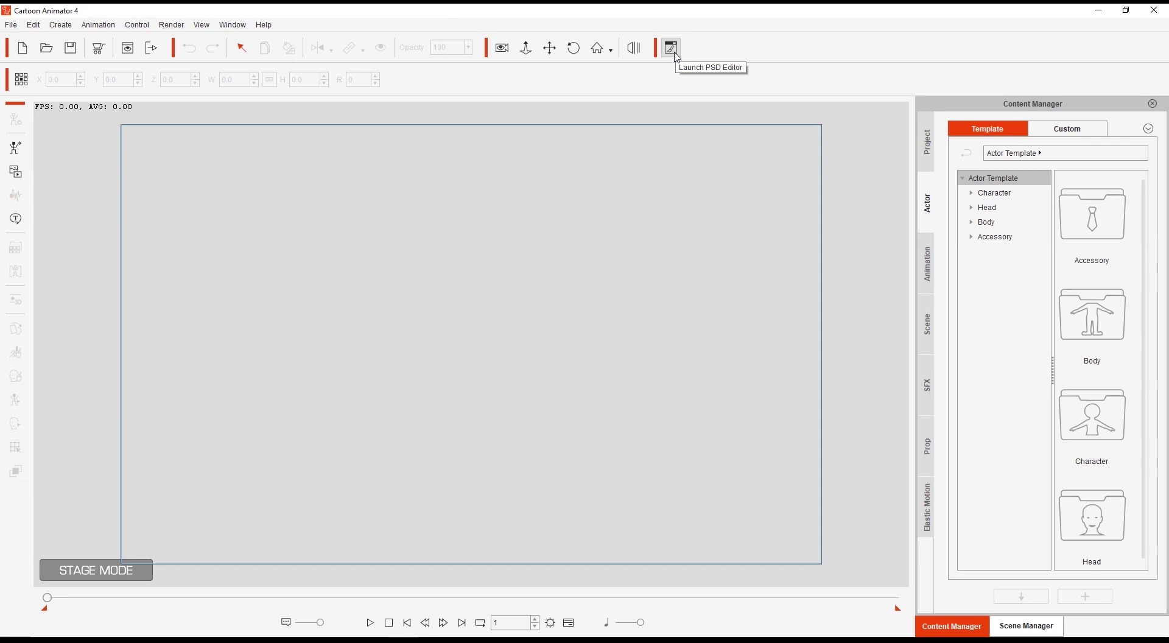
Set Photoshop.exe from the Adobe Photoshop CC 2019 folder as the image editor in the preferences
{"action": "left_click", "coordinate": [672, 48]}
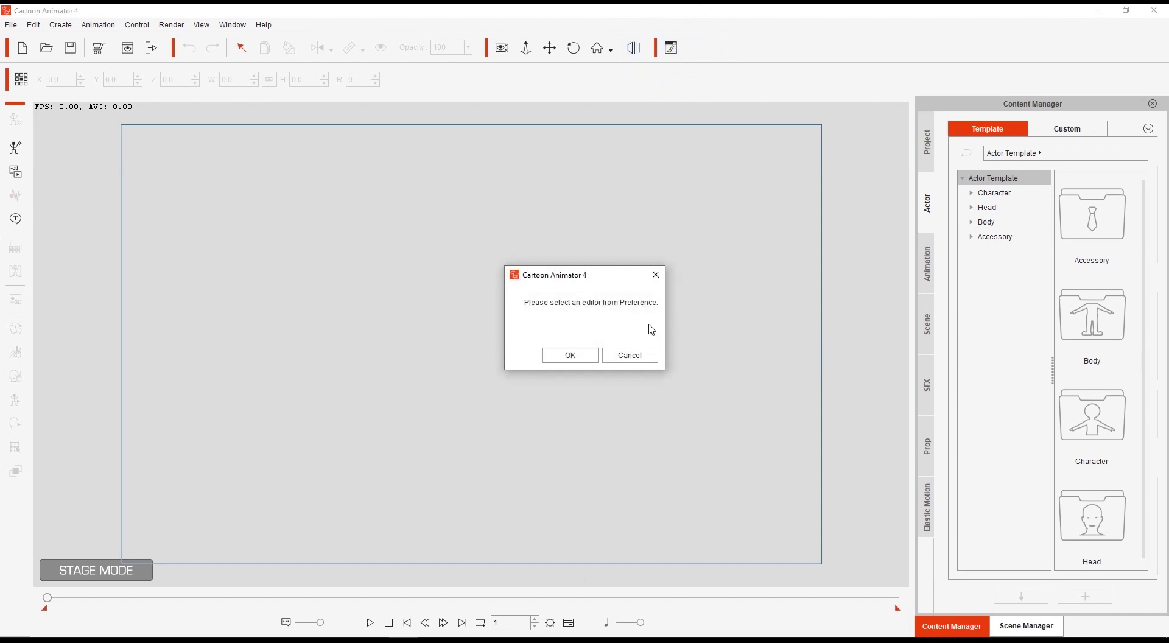
{"action": "left_click", "coordinate": [563, 360]}
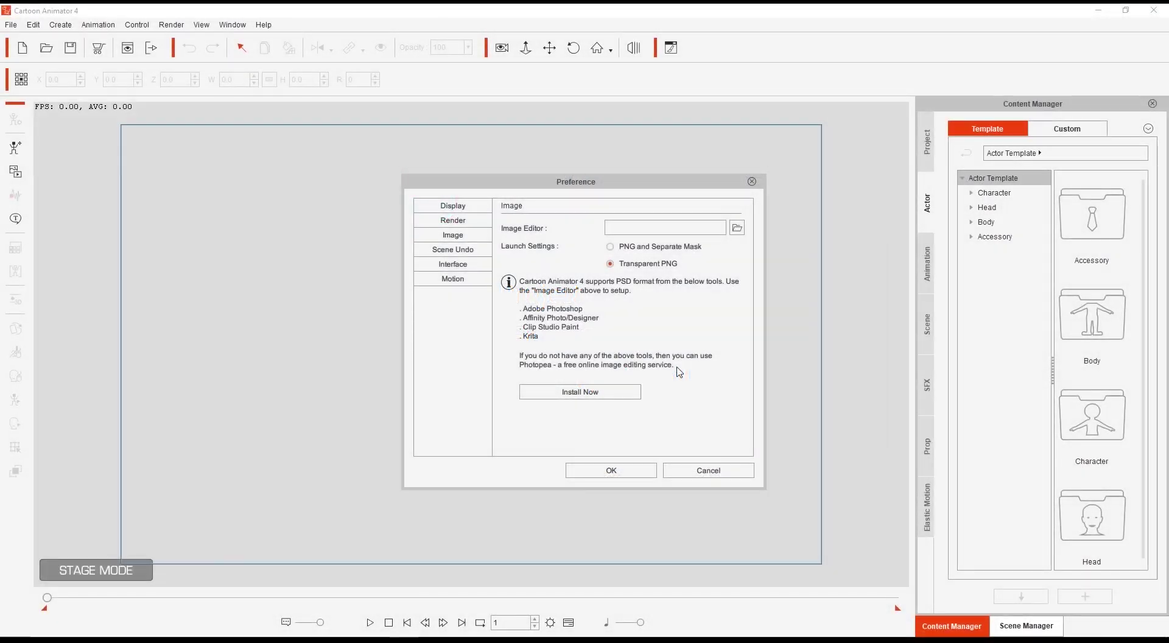
{"action": "left_click", "coordinate": [737, 229]}
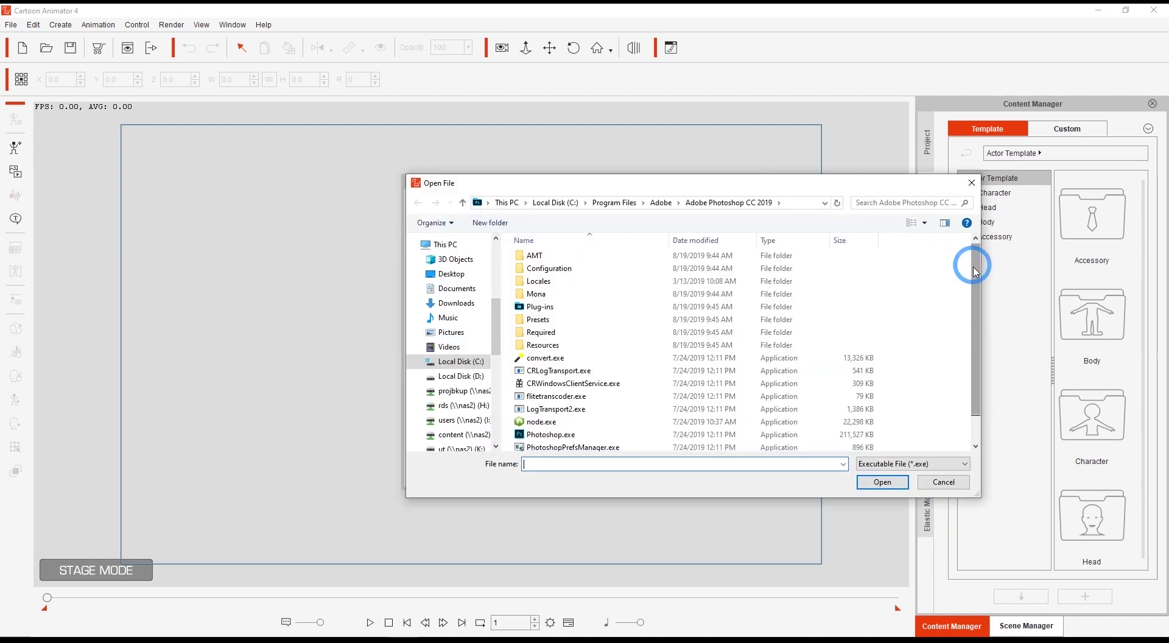
{"action": "left_click_drag", "start_coordinate": [973, 262], "coordinate": [973, 288]}
{"action": "left_click", "coordinate": [551, 406]}
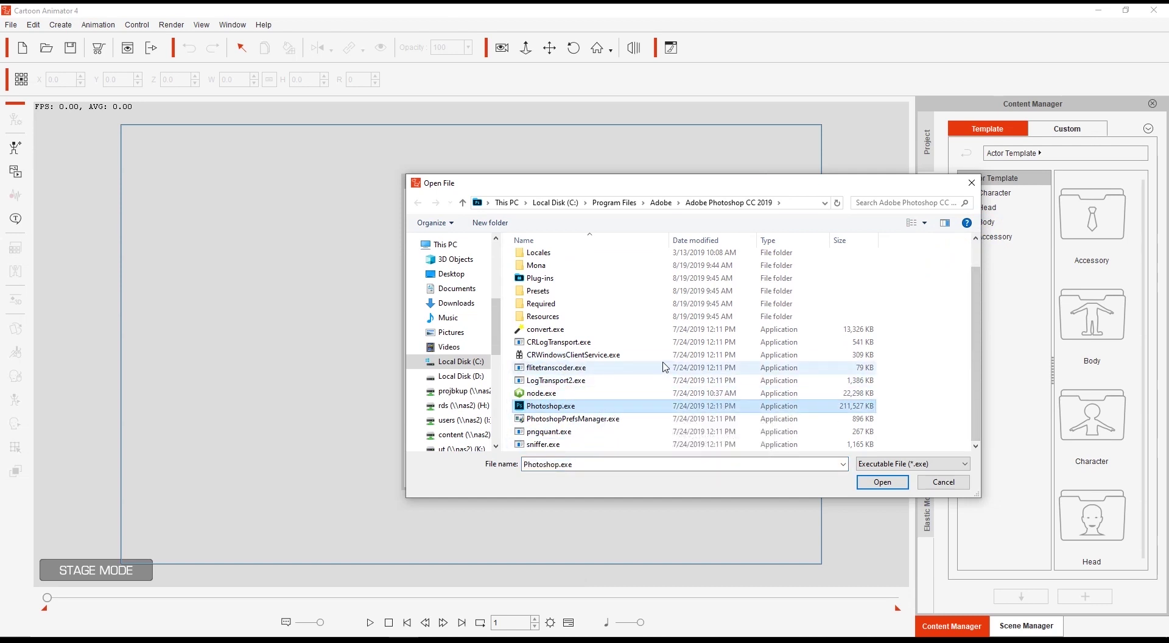
{"action": "left_click", "coordinate": [882, 481]}
{"action": "left_click", "coordinate": [647, 475]}
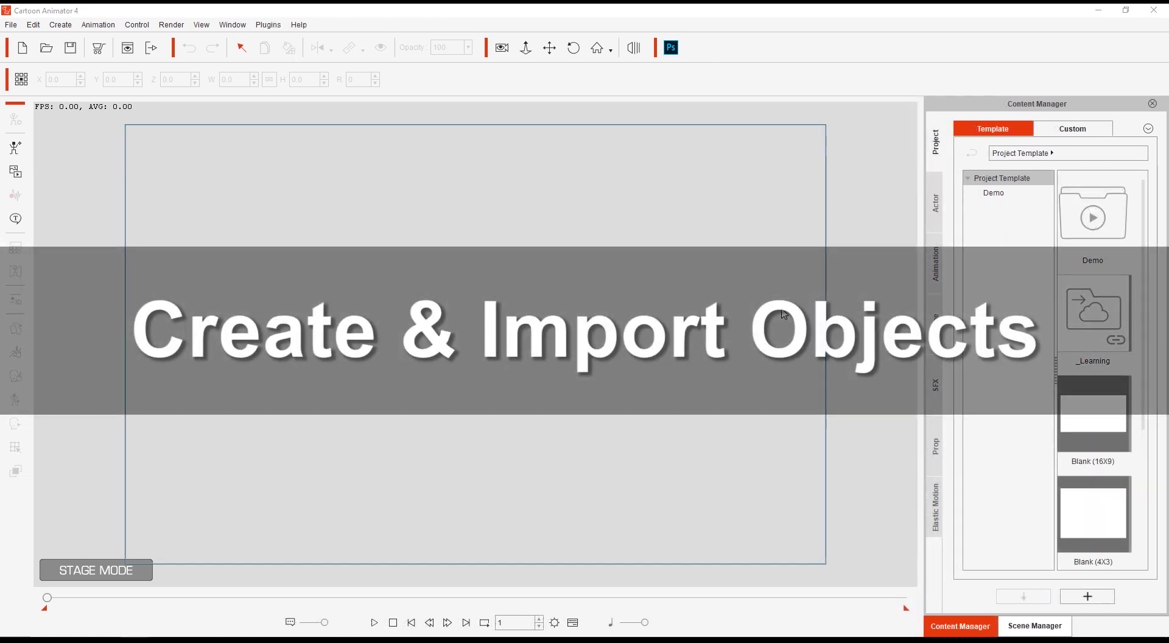
Launch Photoshop from Cartoon Animator with a new object
{"action": "left_click", "coordinate": [672, 49]}
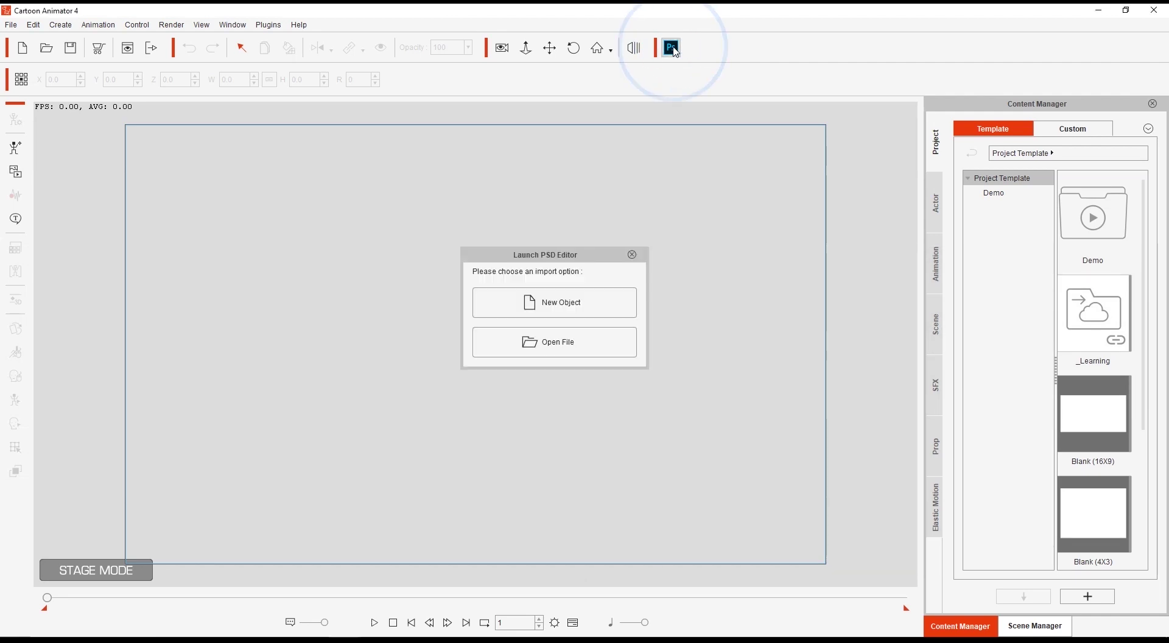
{"action": "left_click", "coordinate": [591, 308]}
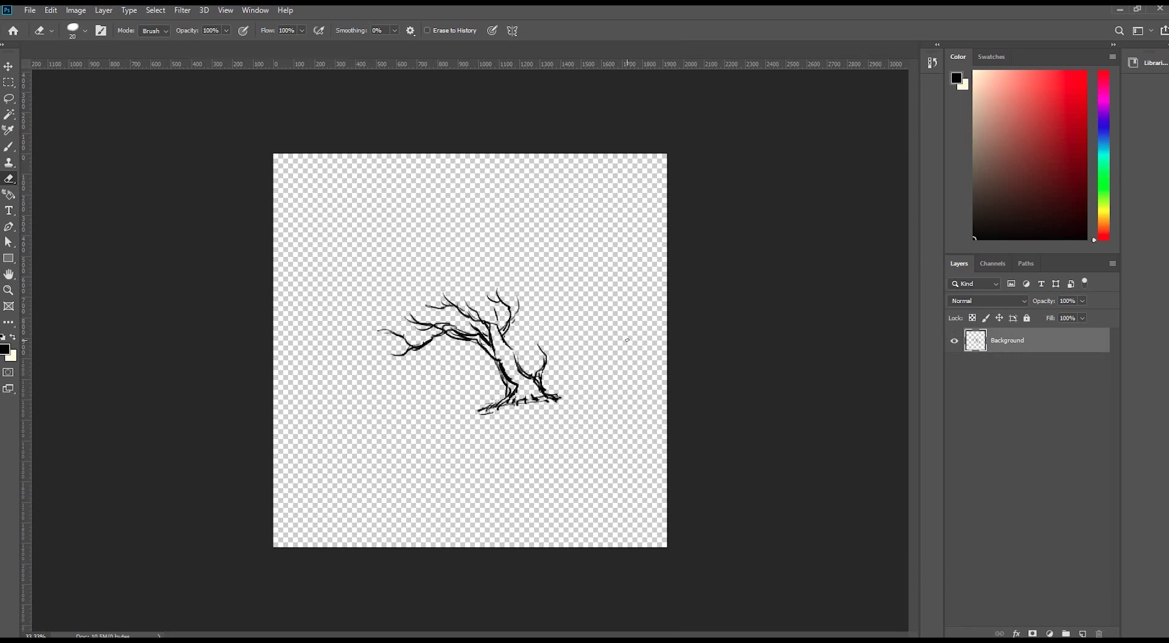
Fade the rough tree sketch on the Background layer to 20% opacity and scale it up across the canvas
{"action": "key", "text": "v"}
{"action": "left_click_drag", "start_coordinate": [1066, 302], "coordinate": [1058, 302]}
{"action": "type", "text": "2"}
{"action": "key", "text": "Return"}
{"action": "left_click_drag", "start_coordinate": [563, 286], "coordinate": [652, 194], "text": "alt"}
{"action": "key", "text": "Return"}
Add a new layer and ink the tree's trunk and roots over the sketch with a size 15 brush
{"action": "key", "text": "ctrl+shift+alt+n"}
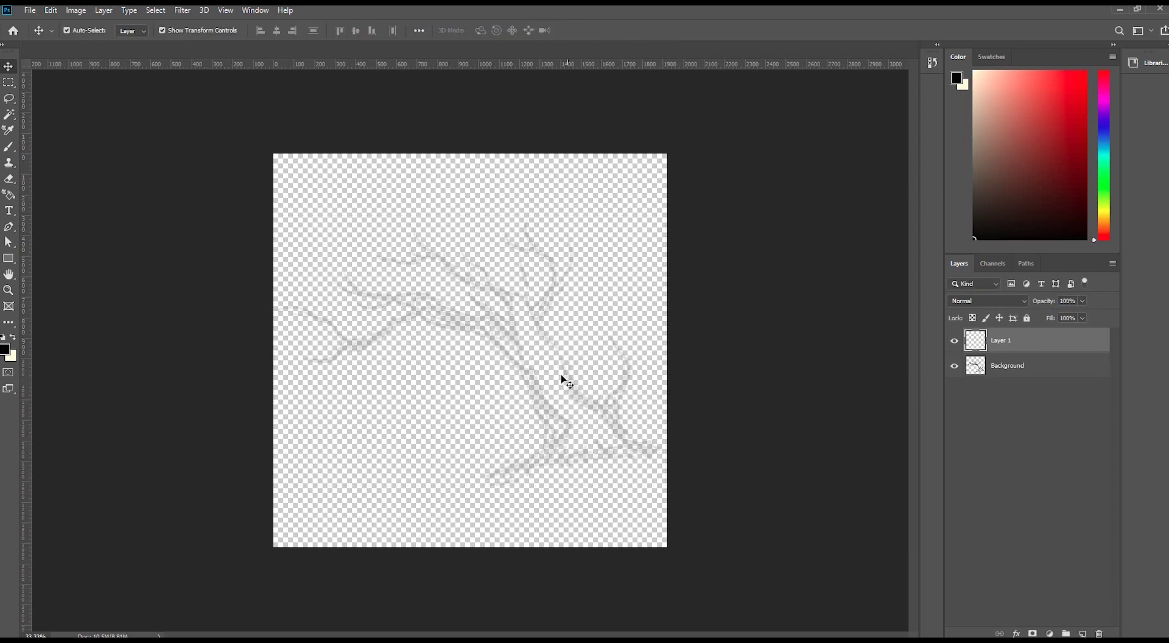
{"action": "scroll", "coordinate": [561, 376], "scroll_direction": "up", "scroll_amount": 5}
{"action": "key", "text": "b"}
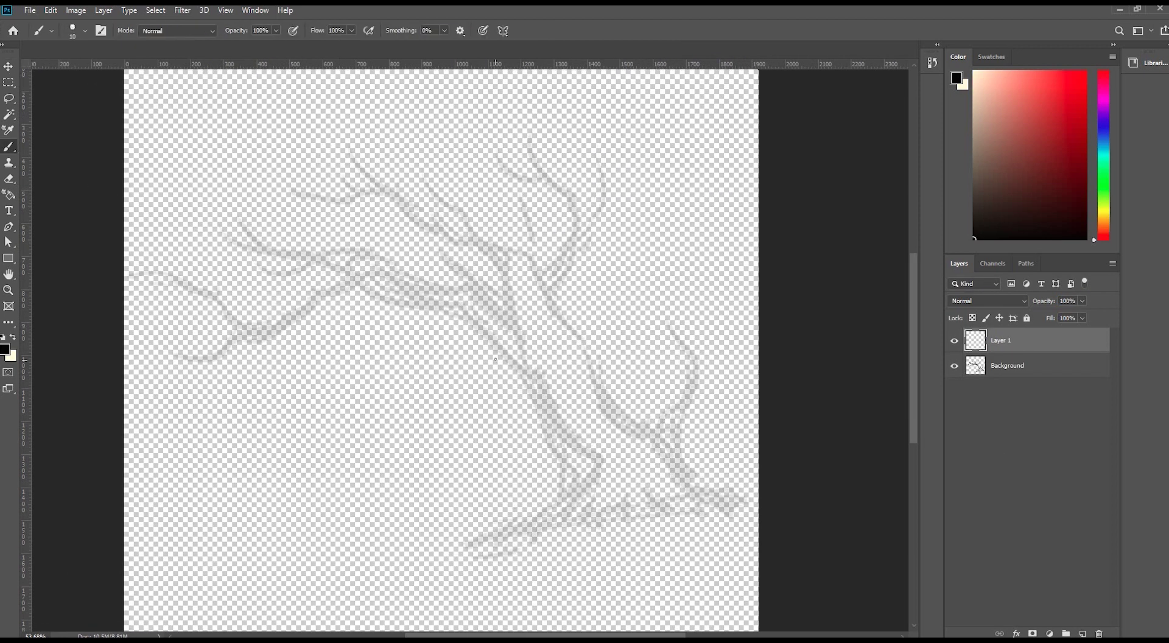
{"action": "key", "text": "bracketright"}
{"action": "mouse_move", "coordinate": [506, 273]}
{"action": "left_mouse_down"}
{"action": "mouse_move", "coordinate": [568, 449]}
{"action": "mouse_move", "coordinate": [586, 464]}
{"action": "mouse_move", "coordinate": [547, 522]}
{"action": "left_mouse_up"}
{"action": "left_click_drag", "start_coordinate": [541, 391], "coordinate": [576, 474]}
{"action": "left_click_drag", "start_coordinate": [541, 526], "coordinate": [496, 552]}
{"action": "mouse_move", "coordinate": [572, 334]}
{"action": "left_mouse_down"}
{"action": "mouse_move", "coordinate": [643, 430]}
{"action": "mouse_move", "coordinate": [720, 503]}
{"action": "left_mouse_up"}
{"action": "left_click_drag", "start_coordinate": [473, 542], "coordinate": [548, 514]}
{"action": "left_click_drag", "start_coordinate": [575, 437], "coordinate": [612, 560]}
Ink the upper trunk, the top left limb, the upper right branch and another root on Layer 1
{"action": "left_click_drag", "start_coordinate": [581, 344], "coordinate": [524, 251]}
{"action": "left_click_drag", "start_coordinate": [525, 251], "coordinate": [301, 140]}
{"action": "left_click_drag", "start_coordinate": [375, 180], "coordinate": [462, 244]}
{"action": "left_click_drag", "start_coordinate": [542, 286], "coordinate": [534, 145]}
{"action": "left_click_drag", "start_coordinate": [460, 311], "coordinate": [533, 375]}
{"action": "left_click_drag", "start_coordinate": [611, 508], "coordinate": [569, 553]}
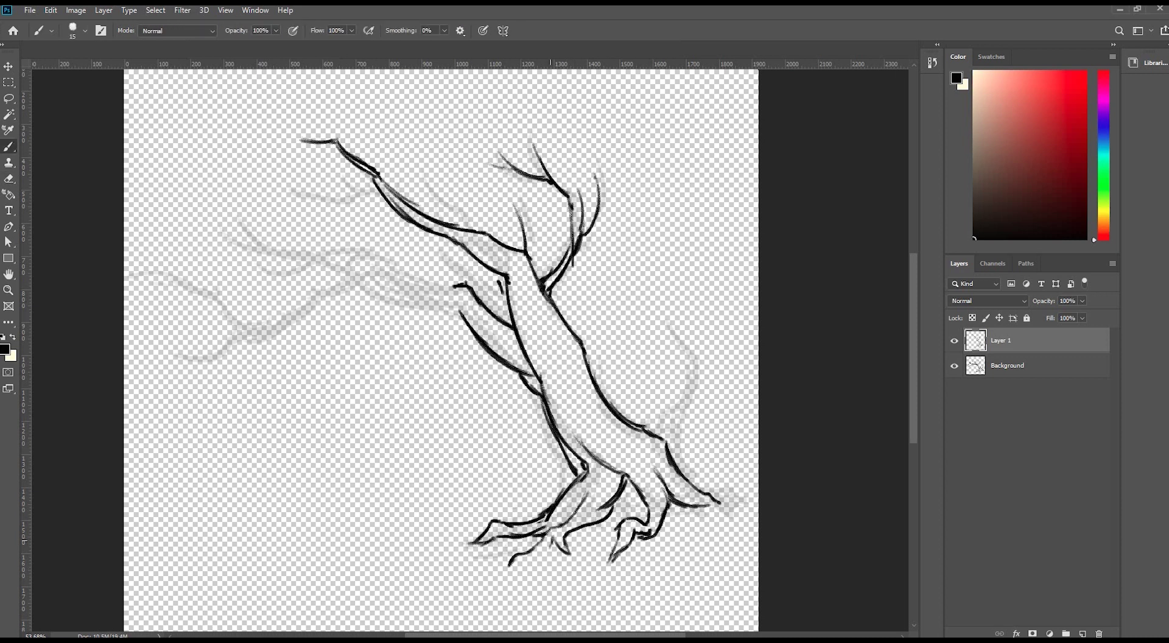
Ink the long left branches with their twigs and darken their joint with the trunk
{"action": "left_click_drag", "start_coordinate": [461, 311], "coordinate": [365, 283]}
{"action": "mouse_move", "coordinate": [466, 285]}
{"action": "left_mouse_down"}
{"action": "mouse_move", "coordinate": [293, 255]}
{"action": "mouse_move", "coordinate": [234, 226]}
{"action": "left_mouse_up"}
{"action": "mouse_move", "coordinate": [356, 281]}
{"action": "left_mouse_down"}
{"action": "mouse_move", "coordinate": [216, 302]}
{"action": "mouse_move", "coordinate": [164, 271]}
{"action": "left_mouse_up"}
{"action": "left_click_drag", "start_coordinate": [246, 337], "coordinate": [178, 356]}
{"action": "left_click_drag", "start_coordinate": [326, 259], "coordinate": [460, 308]}
{"action": "left_click_drag", "start_coordinate": [471, 314], "coordinate": [539, 393]}
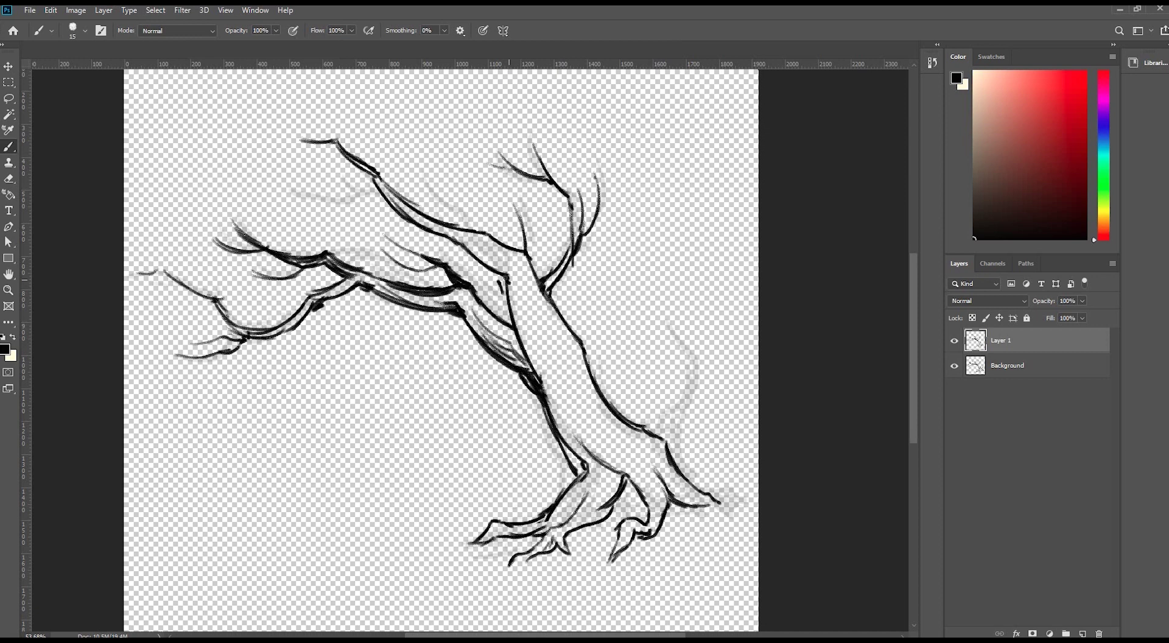
Add the remaining upper twigs, bark lines along the trunk and the small branch above the right root
{"action": "left_click_drag", "start_coordinate": [460, 242], "coordinate": [517, 273]}
{"action": "left_click_drag", "start_coordinate": [472, 216], "coordinate": [429, 171]}
{"action": "left_click_drag", "start_coordinate": [411, 220], "coordinate": [329, 178]}
{"action": "left_click_drag", "start_coordinate": [374, 171], "coordinate": [315, 126]}
{"action": "left_click_drag", "start_coordinate": [469, 156], "coordinate": [487, 166]}
{"action": "mouse_move", "coordinate": [511, 283]}
{"action": "left_mouse_down"}
{"action": "mouse_move", "coordinate": [537, 347]}
{"action": "mouse_move", "coordinate": [633, 467]}
{"action": "mouse_move", "coordinate": [594, 521]}
{"action": "left_mouse_up"}
{"action": "key", "text": "bracketleft"}
{"action": "mouse_move", "coordinate": [648, 453]}
{"action": "left_mouse_down"}
{"action": "mouse_move", "coordinate": [721, 505]}
{"action": "mouse_move", "coordinate": [694, 325]}
{"action": "left_mouse_up"}
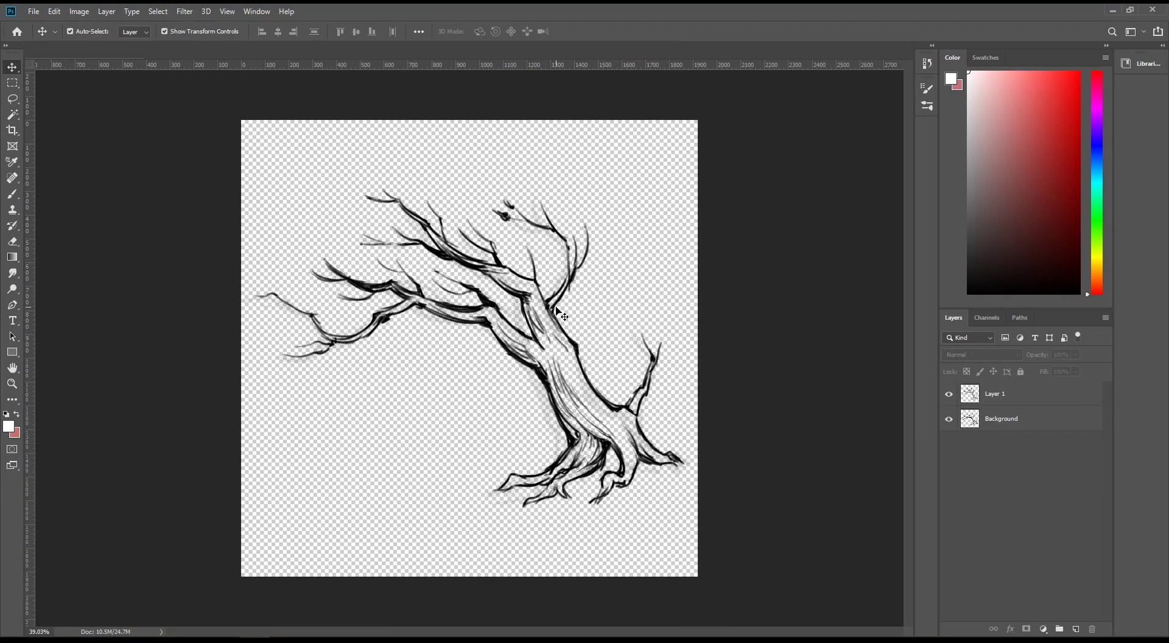
Toggle the visibility of the Background sketch layer to compare, and delete that layer
{"action": "left_click", "coordinate": [949, 419]}
{"action": "left_click", "coordinate": [949, 420]}
{"action": "left_click", "coordinate": [1049, 430]}
{"action": "left_click", "coordinate": [1093, 630]}
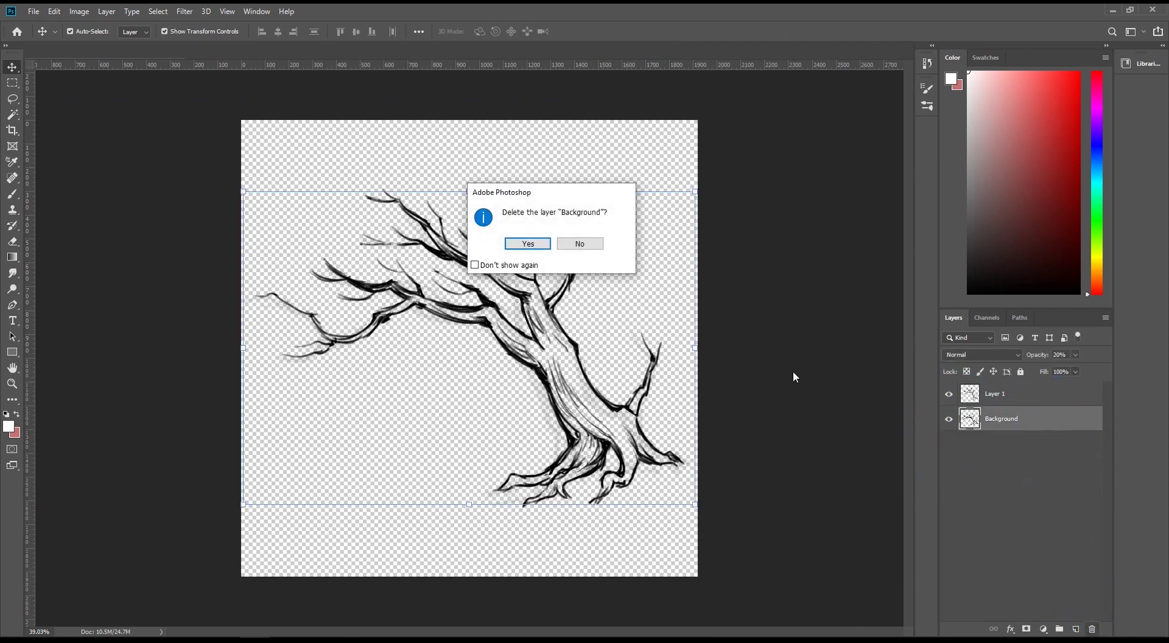
{"action": "left_click", "coordinate": [529, 241]}
{"action": "left_click", "coordinate": [830, 357]}
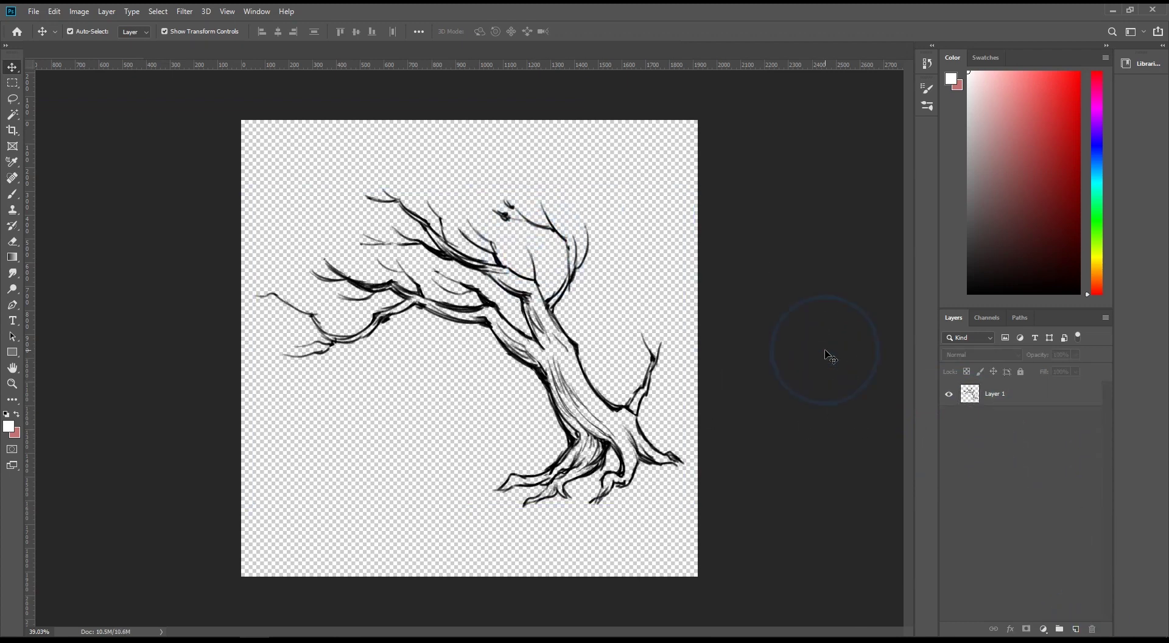
Place Photoshop beside Cartoon Animator, save the tree drawing and import it as a Free Bone Actor
{"action": "double_click", "coordinate": [871, 10]}
{"action": "scroll", "coordinate": [779, 297], "scroll_direction": "down", "scroll_amount": 13}
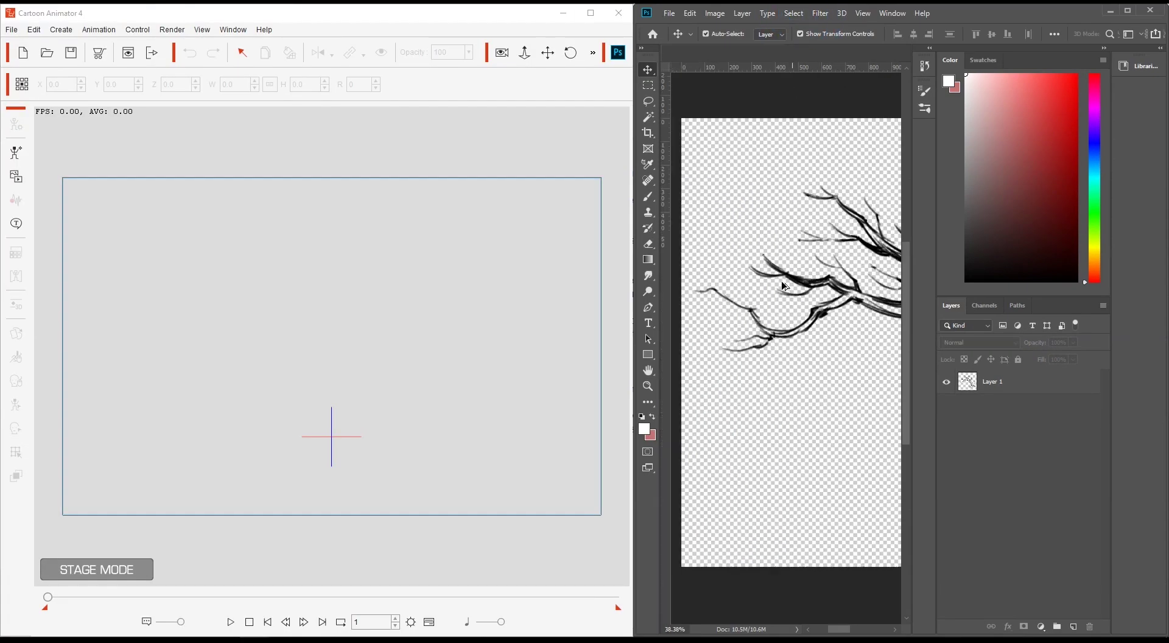
{"action": "scroll", "coordinate": [780, 297], "scroll_direction": "up", "scroll_amount": 4}
{"action": "scroll", "coordinate": [783, 301], "scroll_direction": "up", "scroll_amount": 1}
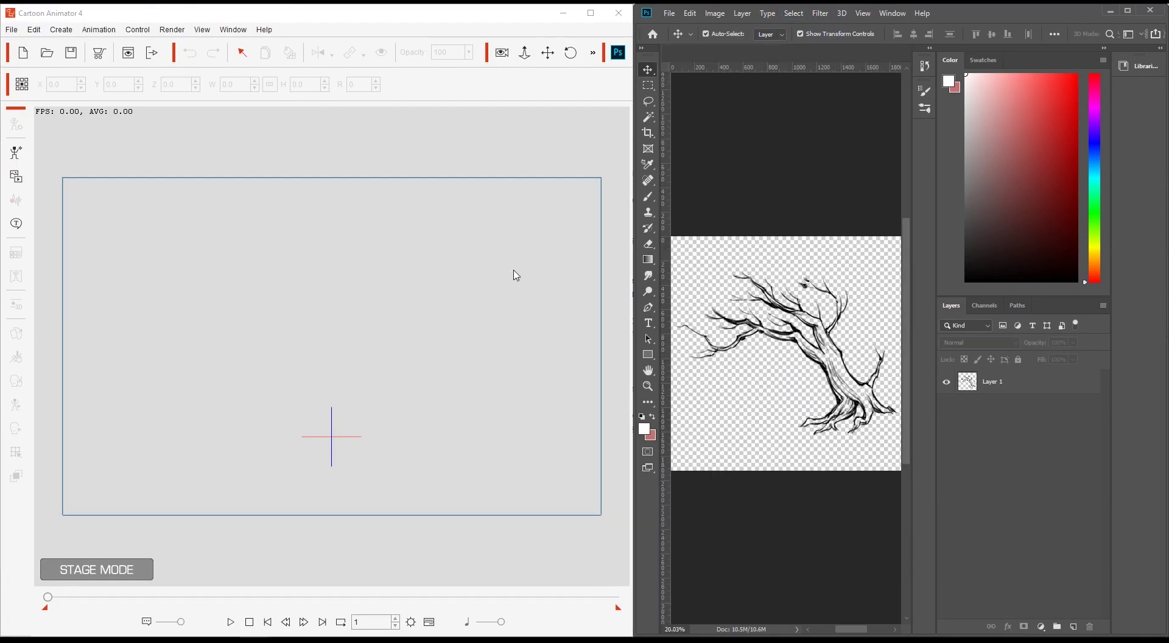
{"action": "left_click", "coordinate": [670, 14]}
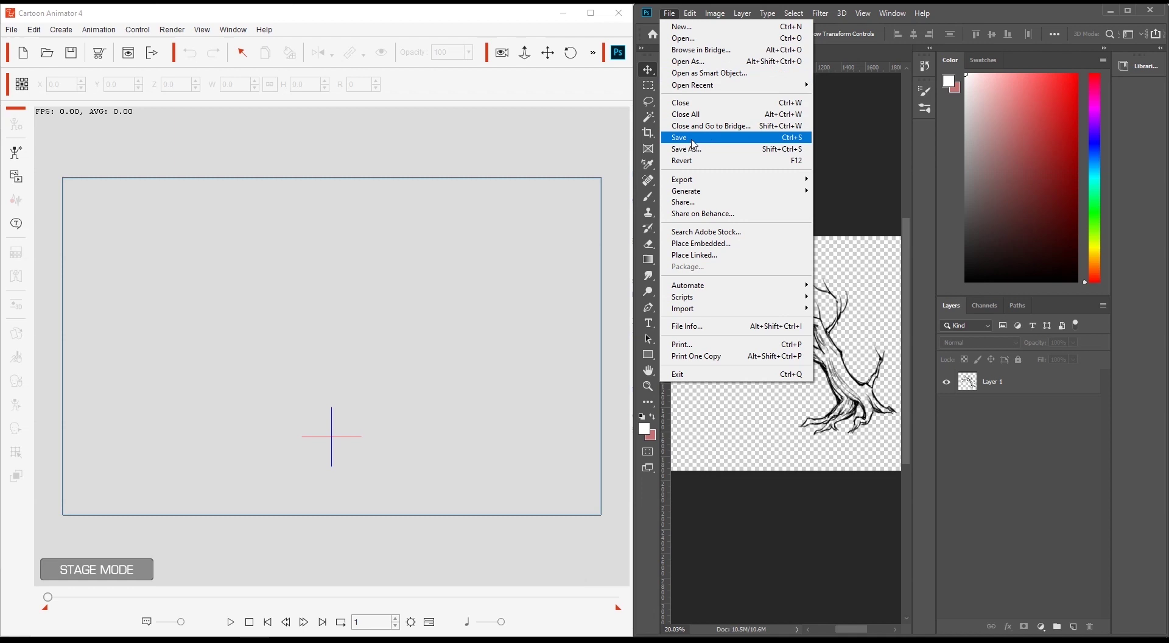
{"action": "left_click", "coordinate": [719, 139]}
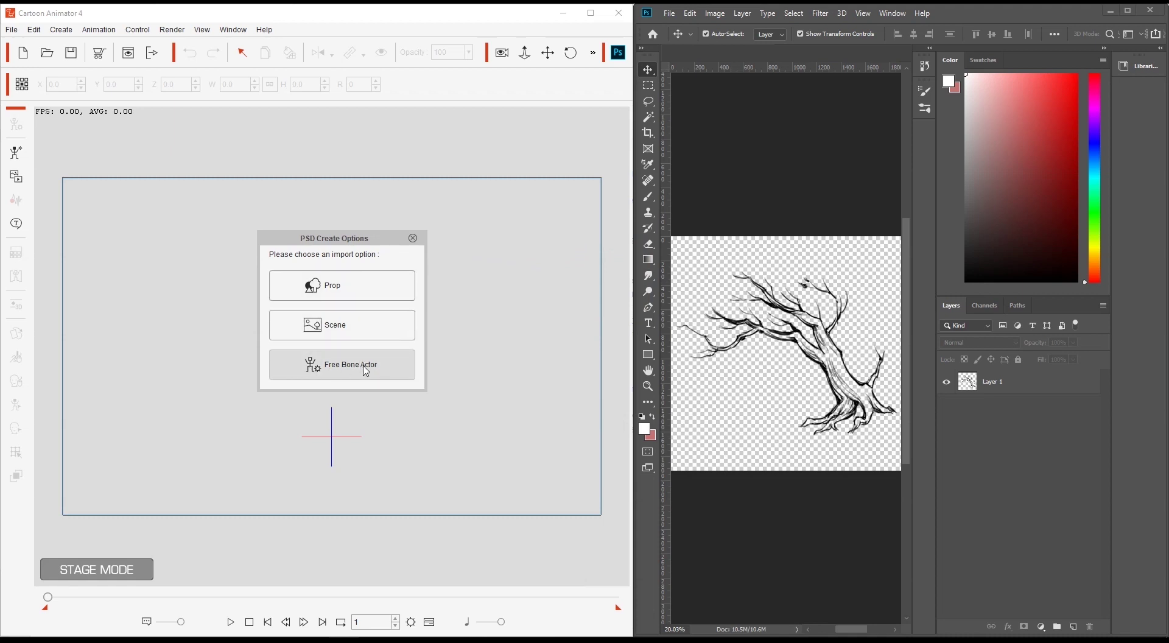
{"action": "left_click", "coordinate": [385, 369]}
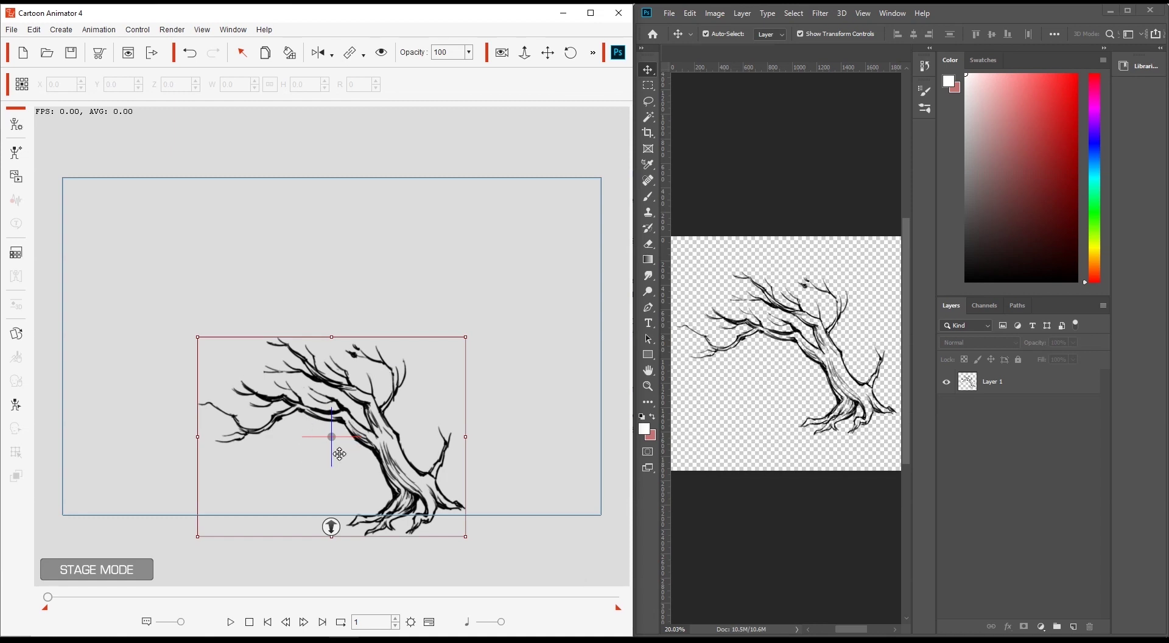
Move the tree actor straight up on the stage to about Y 99.5 and open the Scene Manager
{"action": "left_click", "coordinate": [399, 442]}
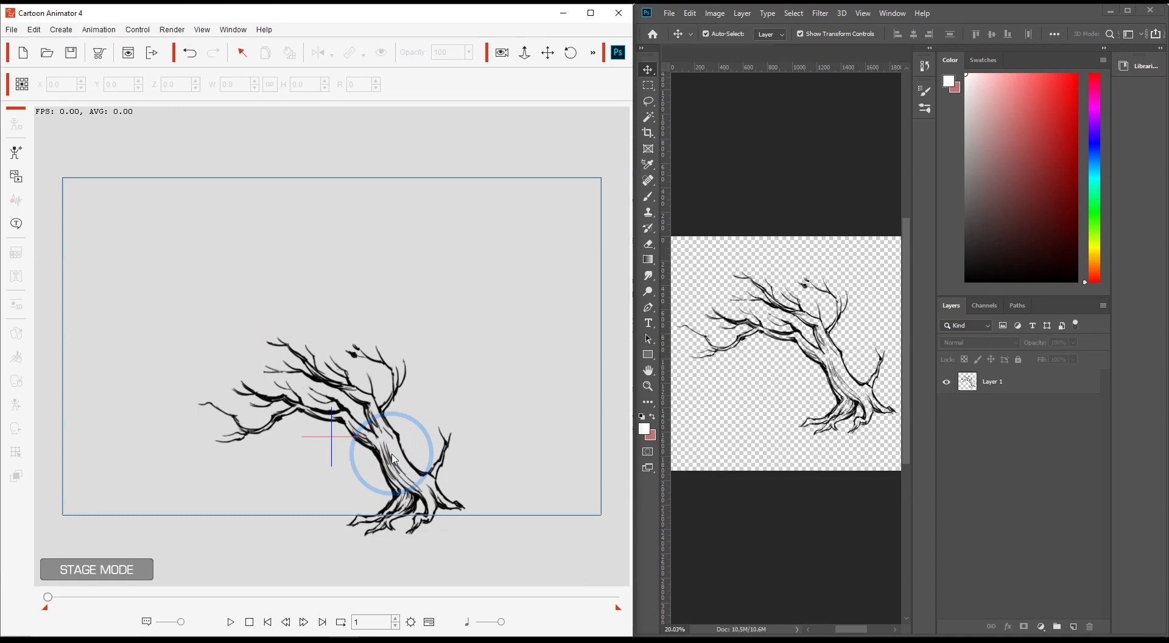
{"action": "left_click_drag", "start_coordinate": [397, 436], "coordinate": [415, 344]}
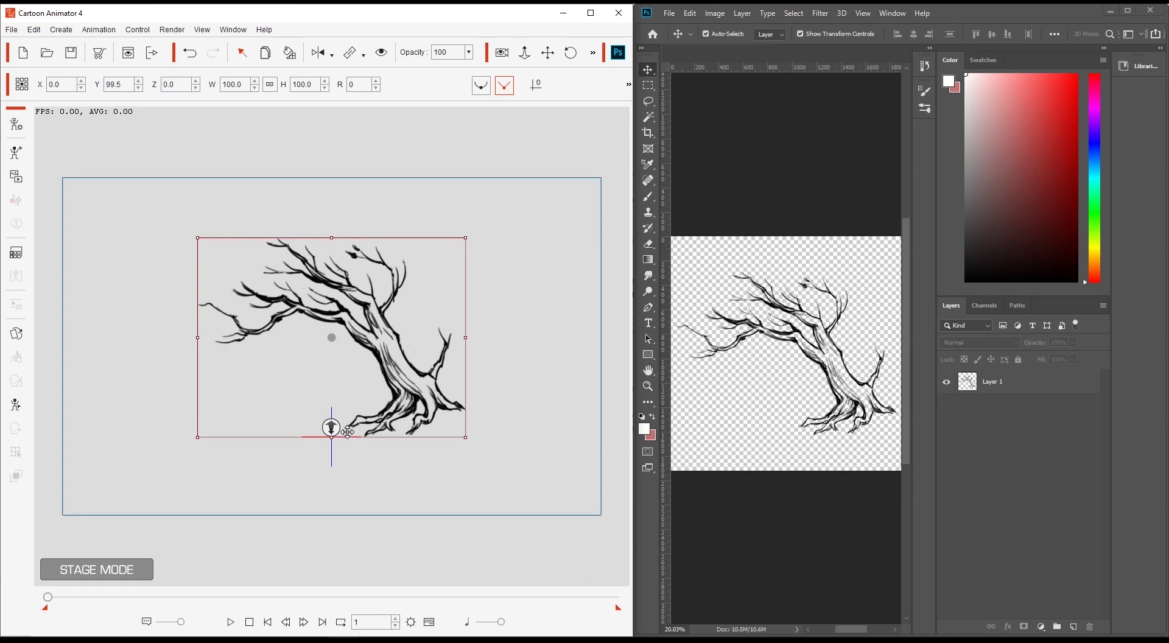
{"action": "left_click", "coordinate": [232, 29]}
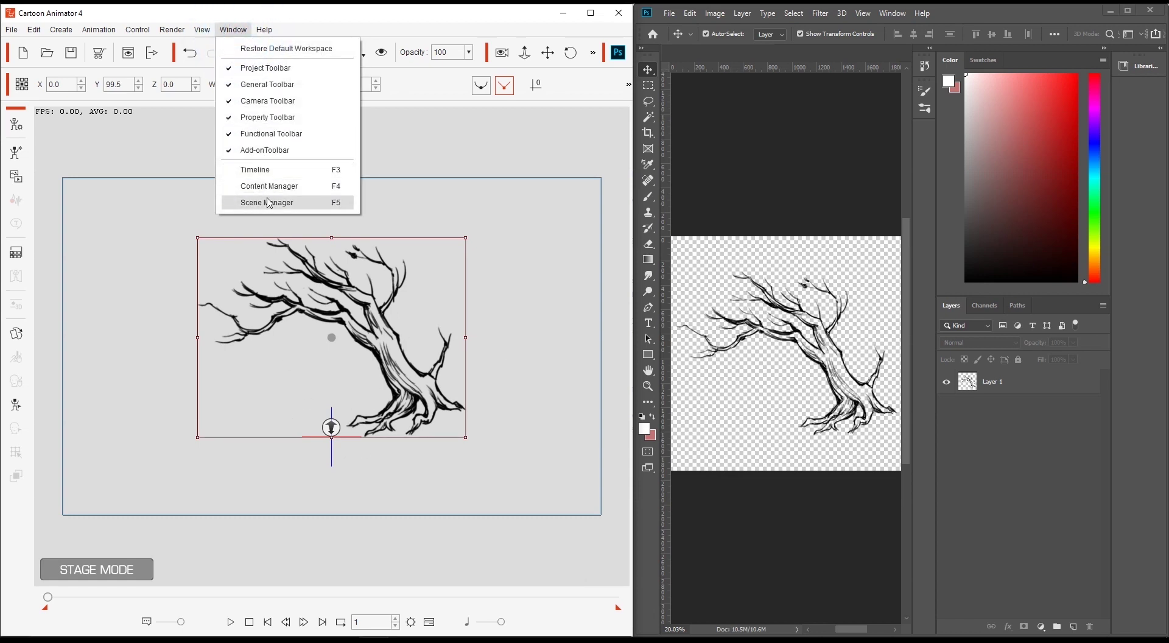
{"action": "left_click", "coordinate": [329, 206]}
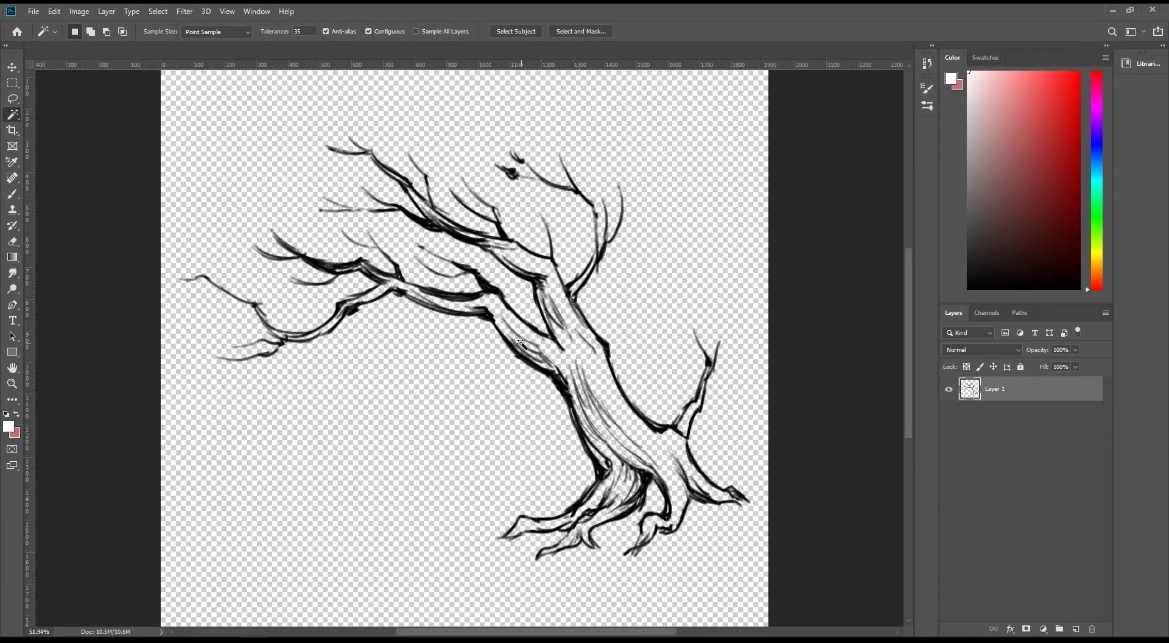
In Photoshop, mask a new Layer 2 to the tree's shape beneath the line art and paint the trunk and right roots white
{"action": "left_click", "coordinate": [713, 233]}
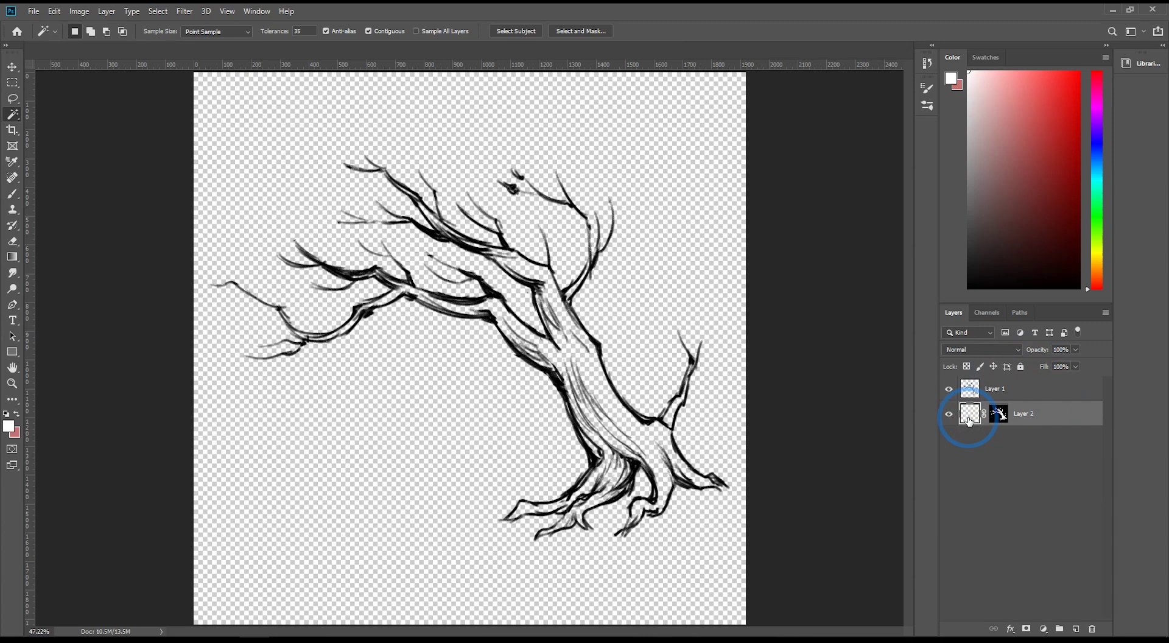
{"action": "key", "text": "b"}
{"action": "mouse_move", "coordinate": [543, 271]}
{"action": "left_mouse_down"}
{"action": "mouse_move", "coordinate": [533, 354]}
{"action": "mouse_move", "coordinate": [559, 364]}
{"action": "mouse_move", "coordinate": [570, 391]}
{"action": "mouse_move", "coordinate": [615, 357]}
{"action": "mouse_move", "coordinate": [656, 432]}
{"action": "mouse_move", "coordinate": [714, 428]}
{"action": "mouse_move", "coordinate": [731, 551]}
{"action": "left_mouse_up"}
{"action": "scroll", "coordinate": [590, 386], "scroll_direction": "up", "scroll_amount": 3}
{"action": "scroll", "coordinate": [589, 390], "scroll_direction": "up", "scroll_amount": 3}
{"action": "left_click_drag", "start_coordinate": [762, 436], "coordinate": [769, 308]}
{"action": "left_click_drag", "start_coordinate": [791, 463], "coordinate": [556, 560]}
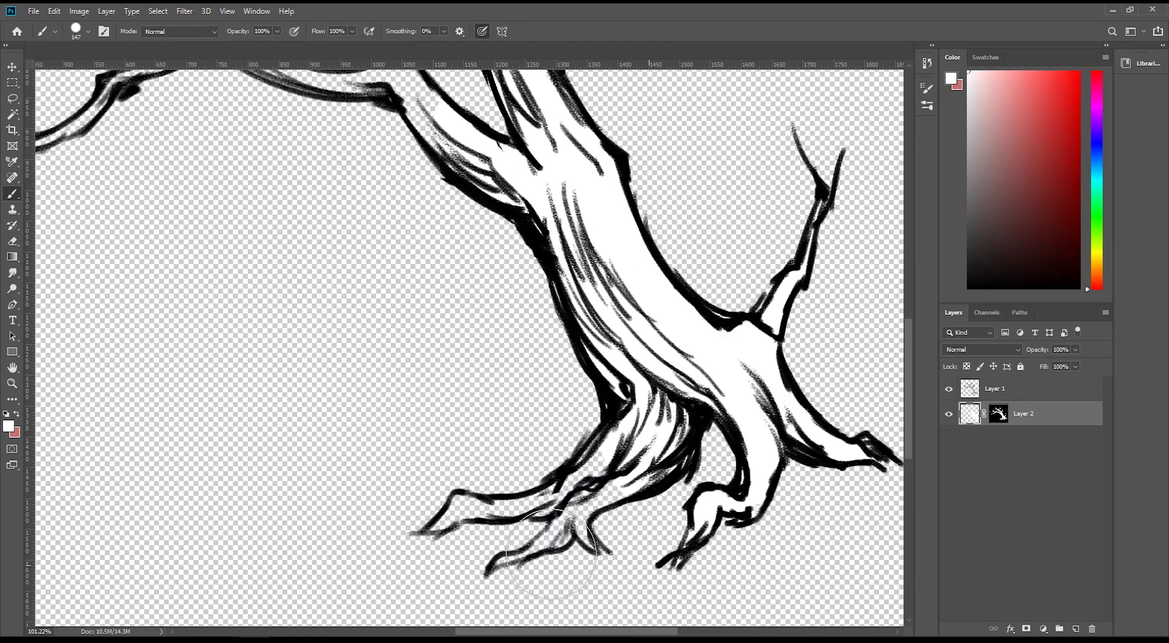
Paint the remaining left roots and the upper and left branches white on Layer 2
{"action": "scroll", "coordinate": [556, 426], "scroll_direction": "down", "scroll_amount": 3}
{"action": "left_click_drag", "start_coordinate": [556, 304], "coordinate": [575, 463]}
{"action": "left_click_drag", "start_coordinate": [647, 144], "coordinate": [153, 341]}
{"action": "scroll", "coordinate": [469, 341], "scroll_direction": "down", "scroll_amount": 5}
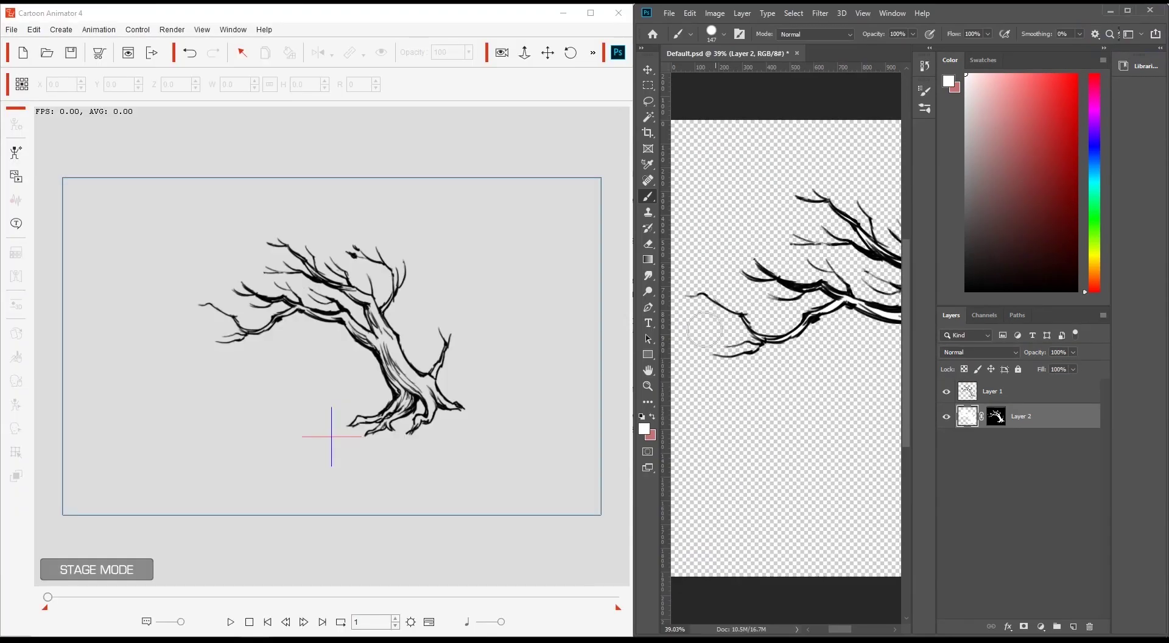
Merge Layer 1 and Layer 2 into a single layer
{"action": "left_click", "coordinate": [972, 390]}
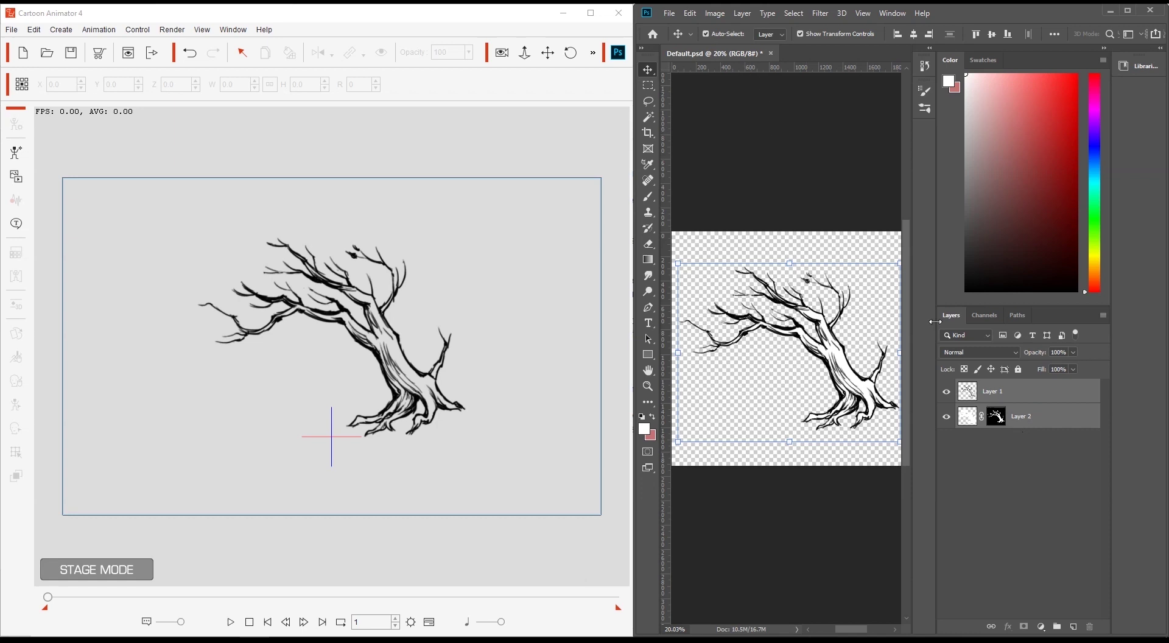
{"action": "right_click", "coordinate": [1009, 392]}
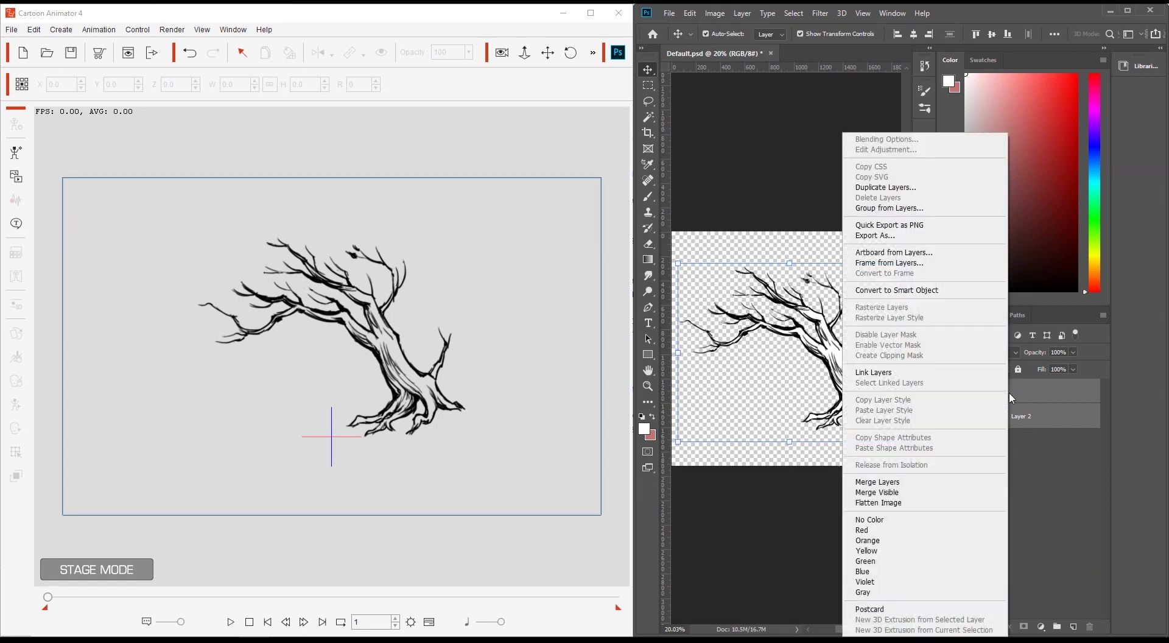
{"action": "left_click", "coordinate": [926, 487]}
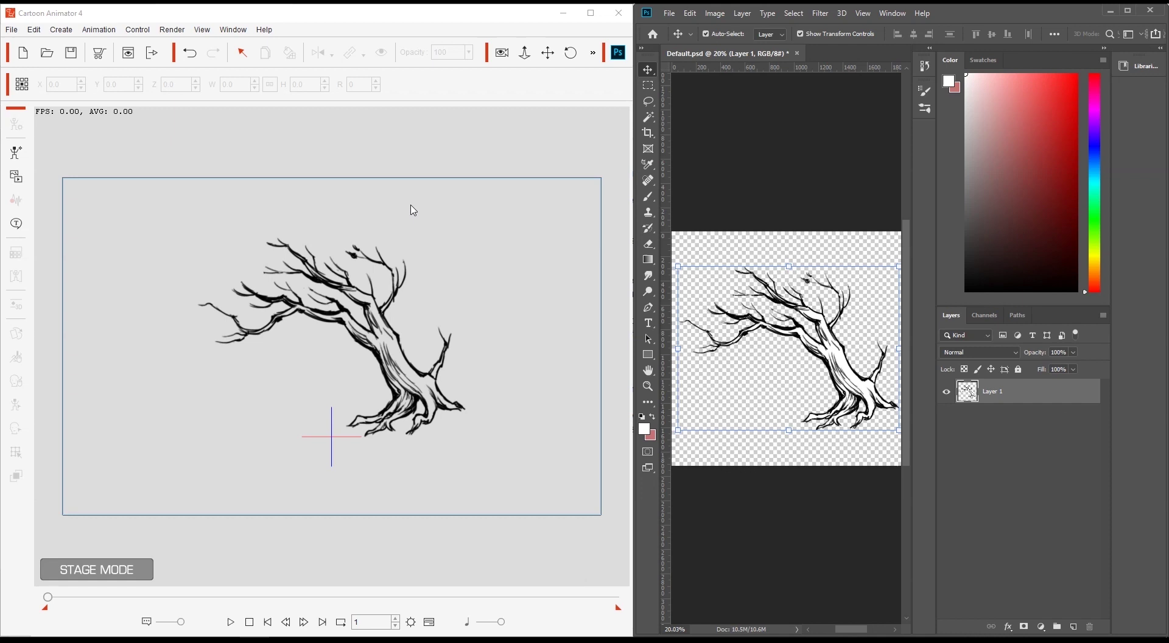
Save the painted tree artwork in Default.psd so the linked actor updates
{"action": "left_click", "coordinate": [669, 13]}
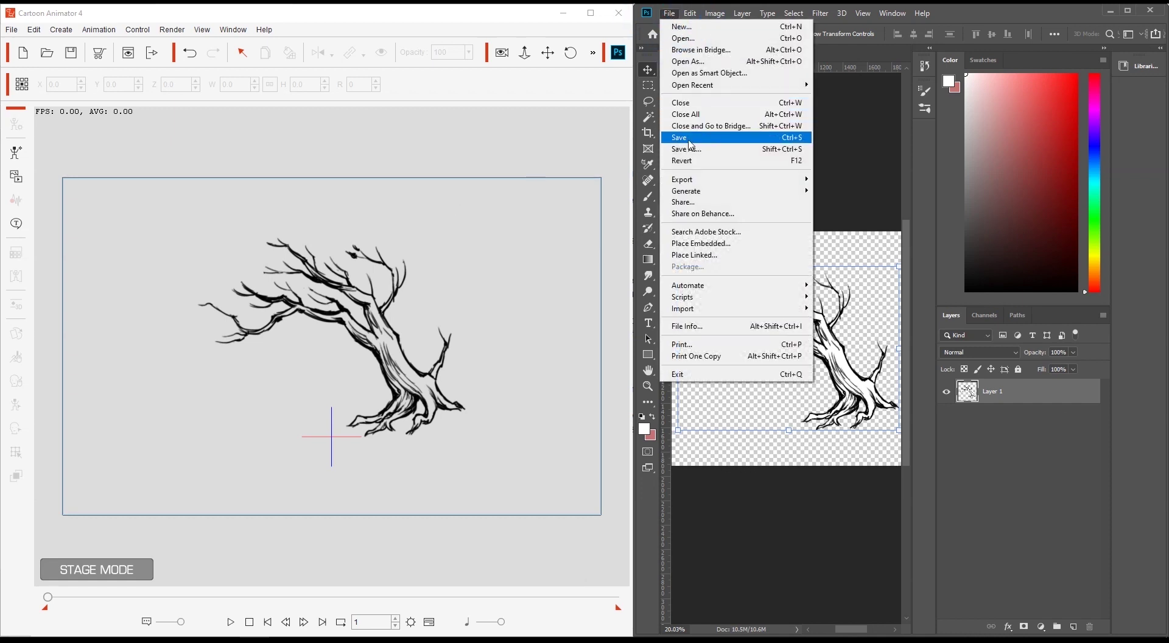
{"action": "left_click", "coordinate": [725, 141]}
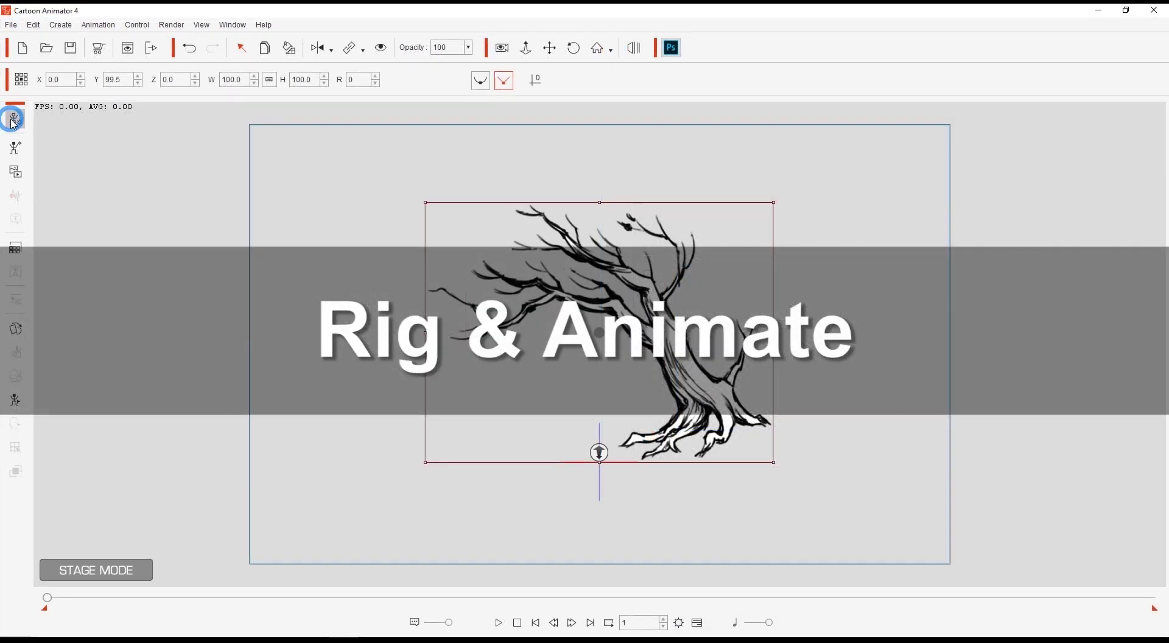
In Cartoon Animator, open the tree actor in Composer mode, close the Layer Manager and open the Bone Editor for the tree
{"action": "left_click", "coordinate": [12, 119]}
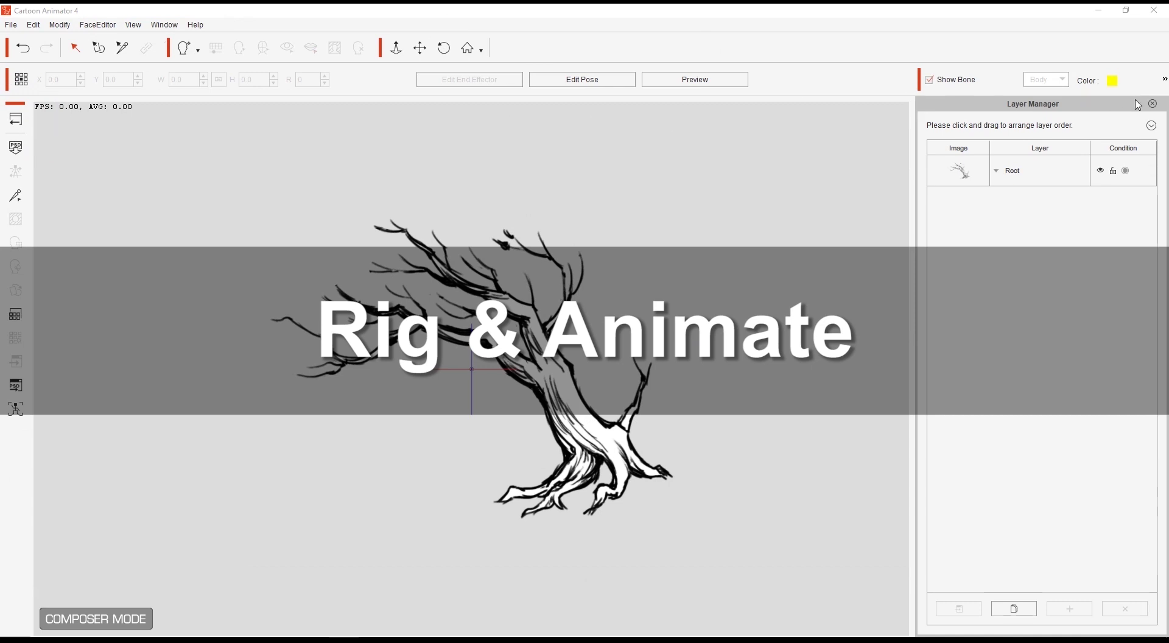
{"action": "left_click", "coordinate": [1151, 103]}
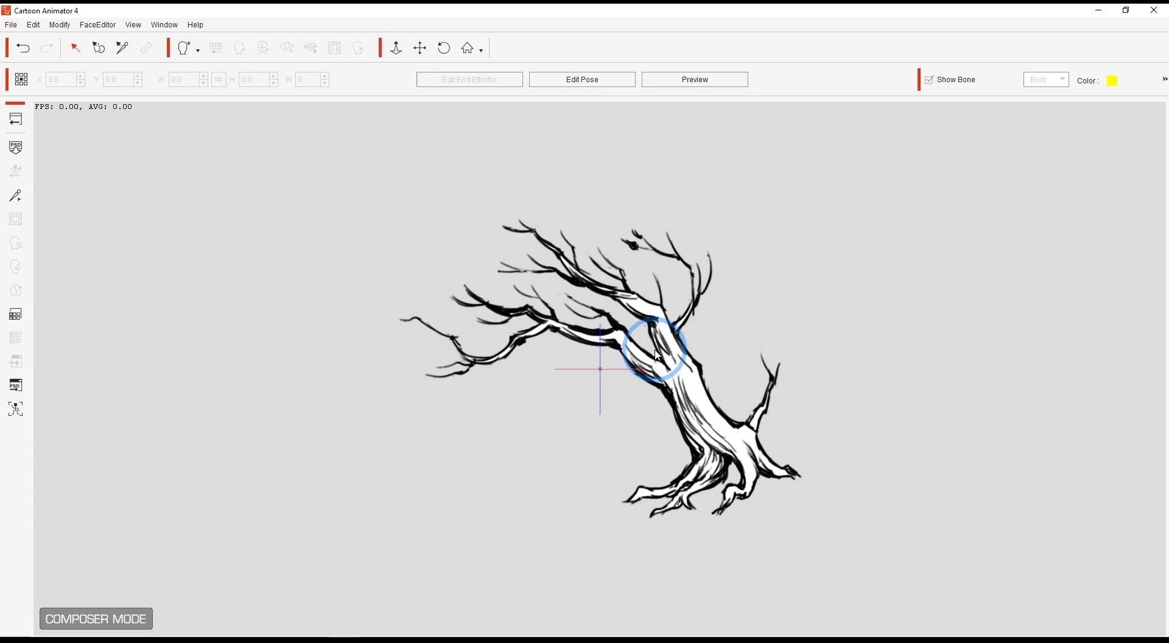
{"action": "left_click", "coordinate": [663, 340]}
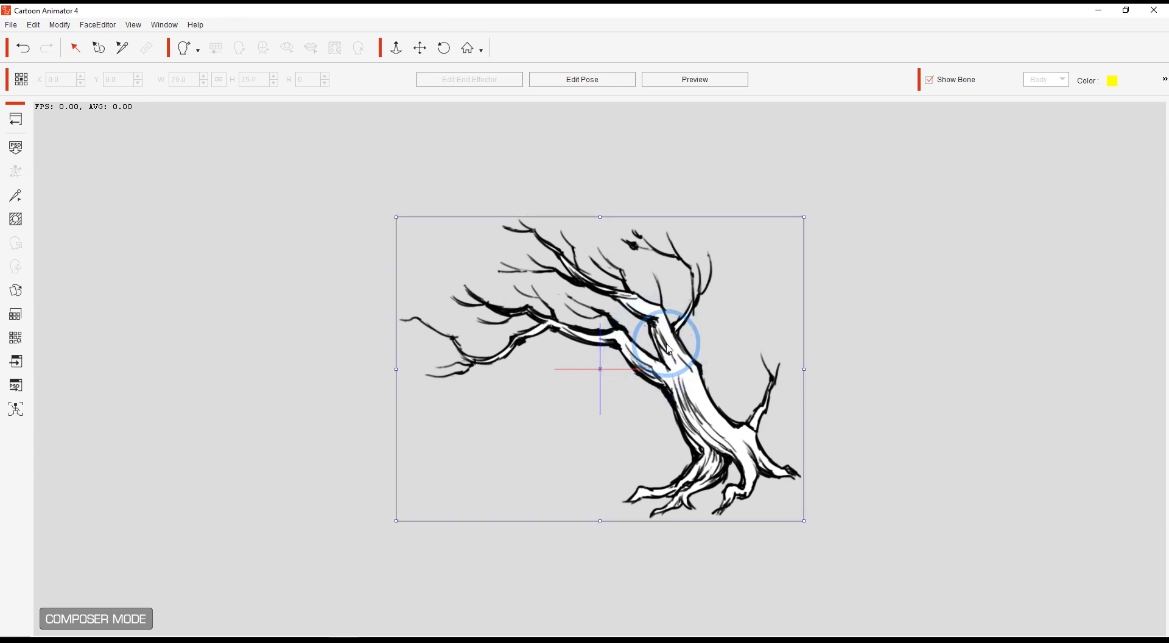
{"action": "left_click", "coordinate": [15, 196]}
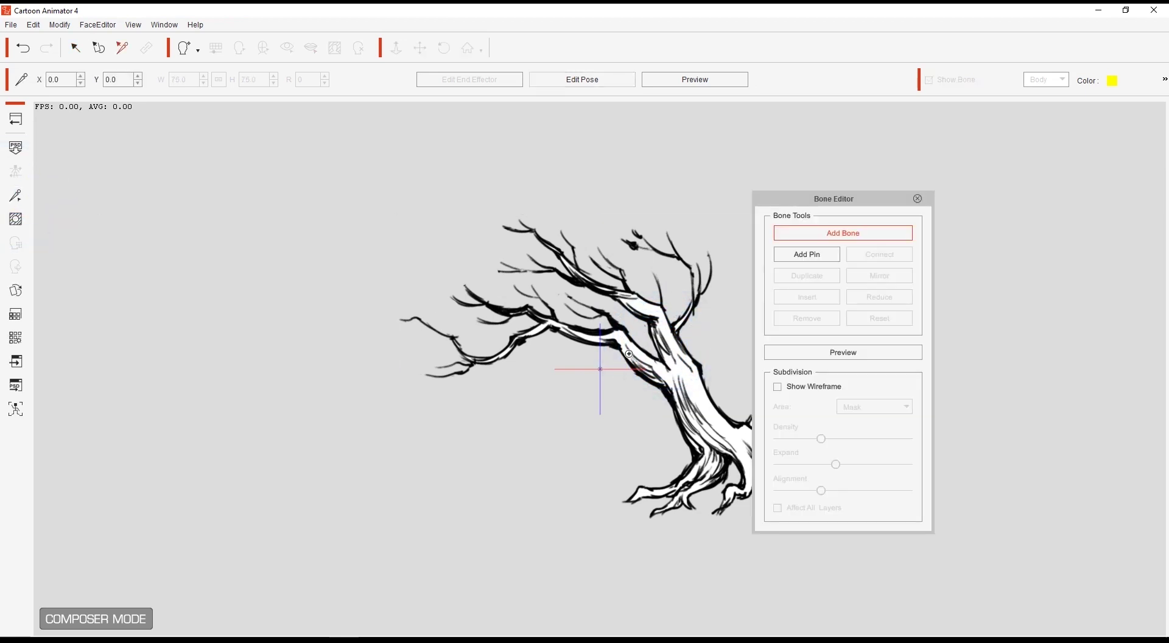
Add a bone chain from the trunk's base up the trunk and along the lower left branch toward its tip
{"action": "left_click_drag", "start_coordinate": [629, 354], "coordinate": [499, 345]}
{"action": "scroll", "coordinate": [509, 354], "scroll_direction": "up", "scroll_amount": 2}
{"action": "scroll", "coordinate": [509, 355], "scroll_direction": "up", "scroll_amount": 1}
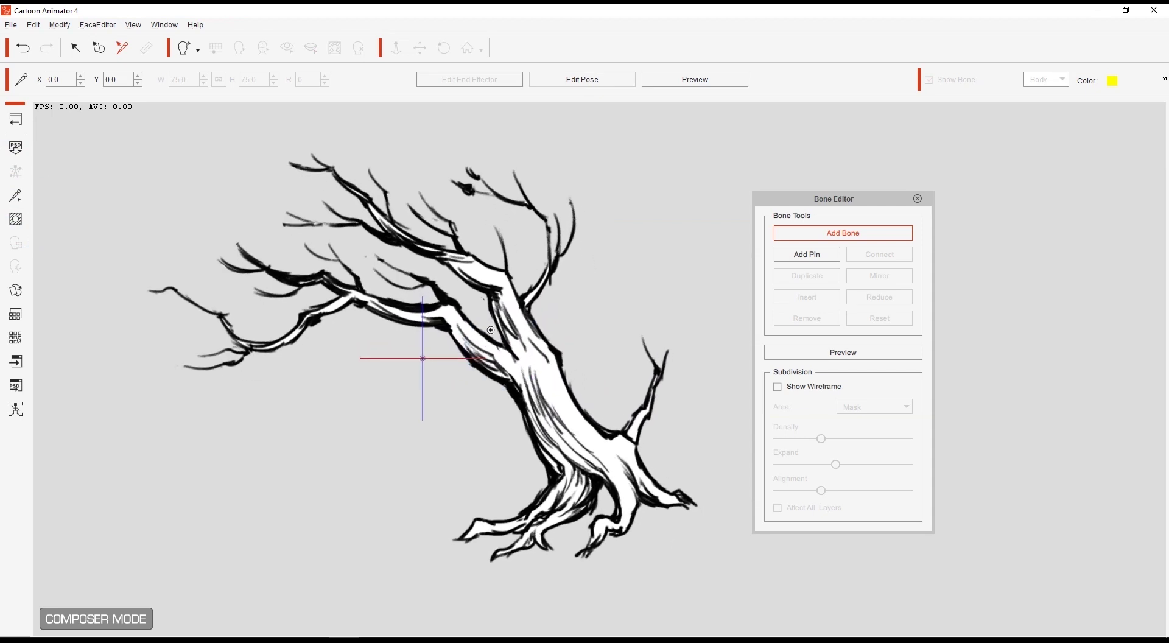
{"action": "left_click", "coordinate": [570, 444]}
{"action": "left_click", "coordinate": [550, 407]}
{"action": "left_click", "coordinate": [508, 365]}
{"action": "left_click", "coordinate": [449, 314]}
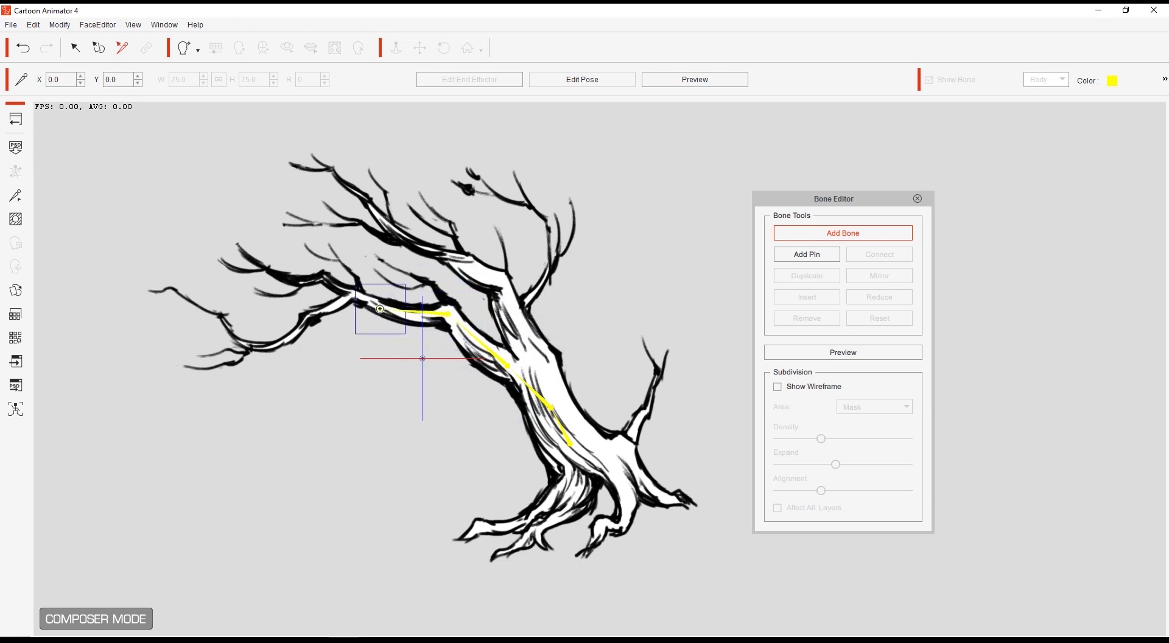
{"action": "left_click", "coordinate": [353, 294]}
{"action": "left_click", "coordinate": [312, 314]}
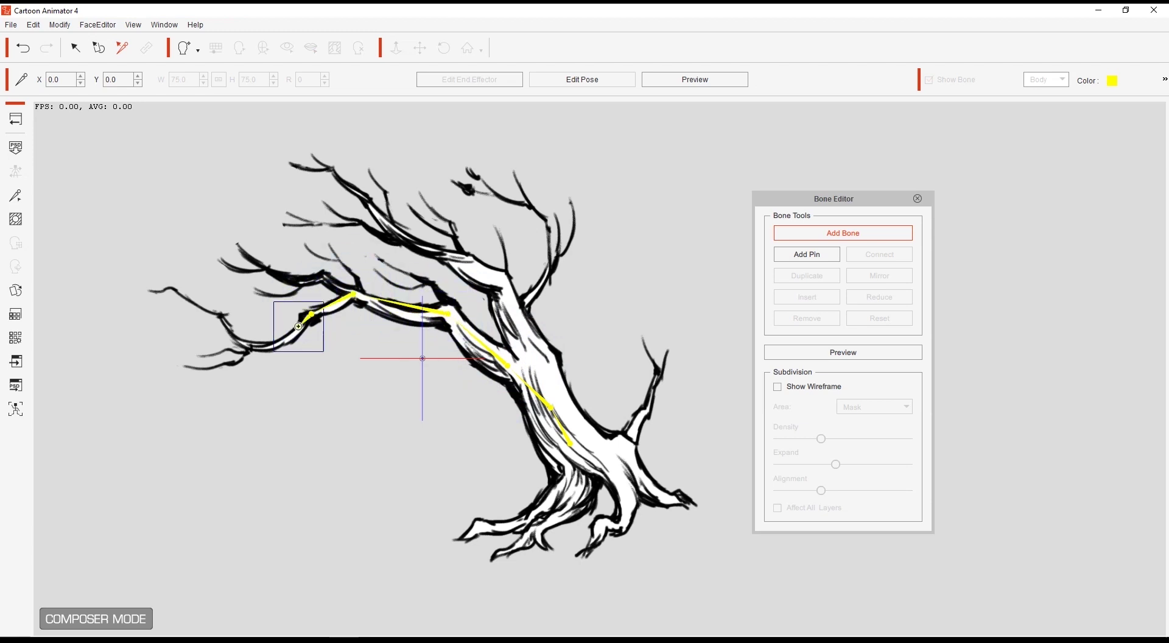
{"action": "left_click", "coordinate": [282, 342]}
{"action": "left_click", "coordinate": [242, 341]}
{"action": "right_click", "coordinate": [242, 341]}
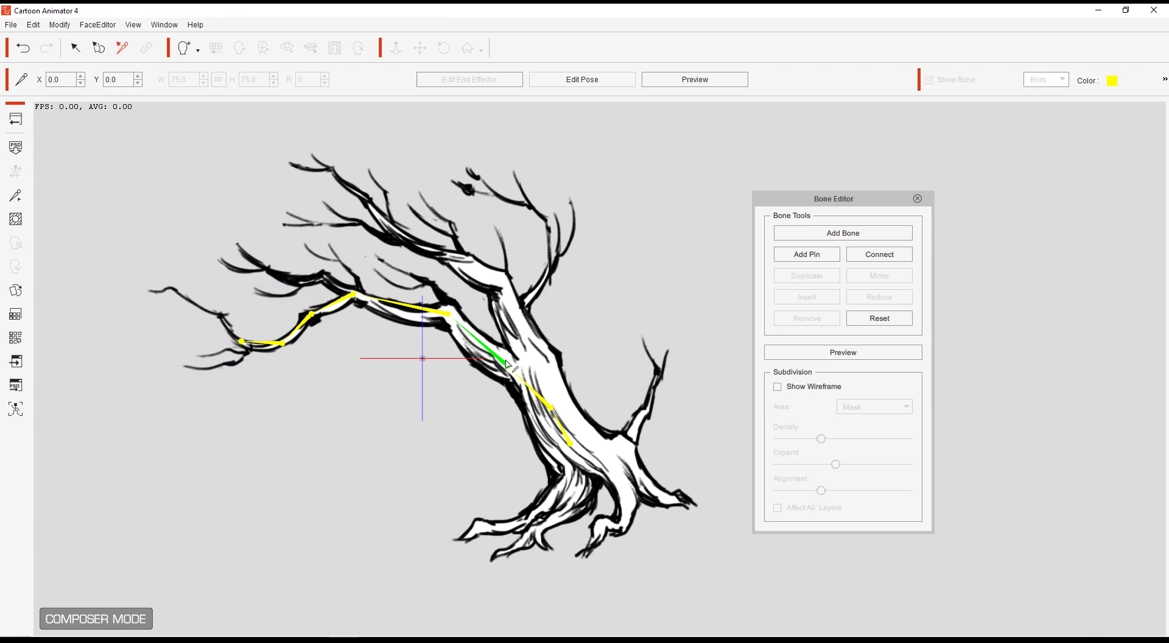
Branch a second bone chain off the mid-trunk bone, up the trunk and along the upper left branch
{"action": "left_click", "coordinate": [541, 395]}
{"action": "left_click", "coordinate": [843, 233]}
{"action": "left_click", "coordinate": [533, 351]}
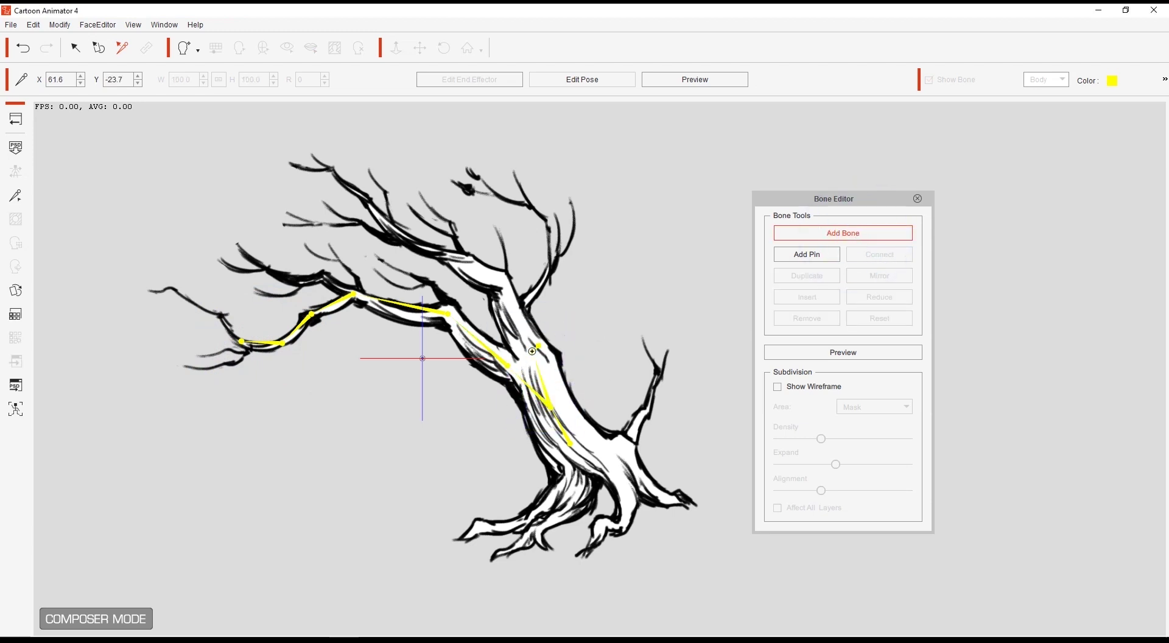
{"action": "left_click", "coordinate": [499, 284]}
{"action": "left_click", "coordinate": [451, 258]}
{"action": "left_click", "coordinate": [405, 240]}
{"action": "left_click", "coordinate": [367, 200]}
{"action": "left_click", "coordinate": [336, 174]}
{"action": "right_click", "coordinate": [336, 176]}
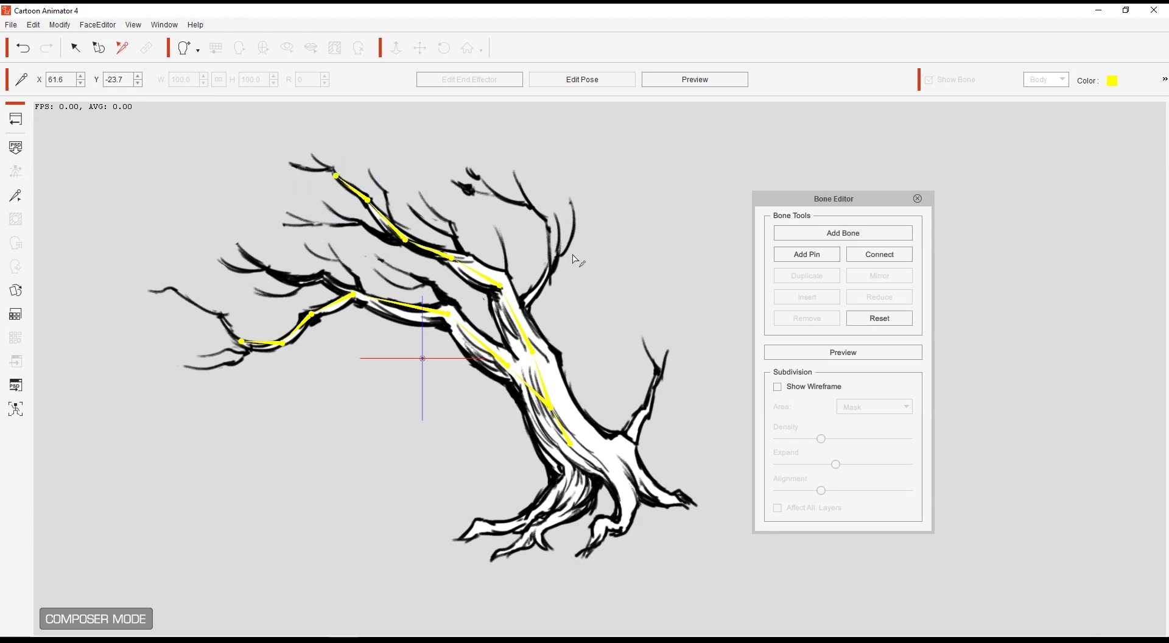
Extend a bone chain from the trunk's base bone down into the left roots
{"action": "left_click", "coordinate": [571, 440]}
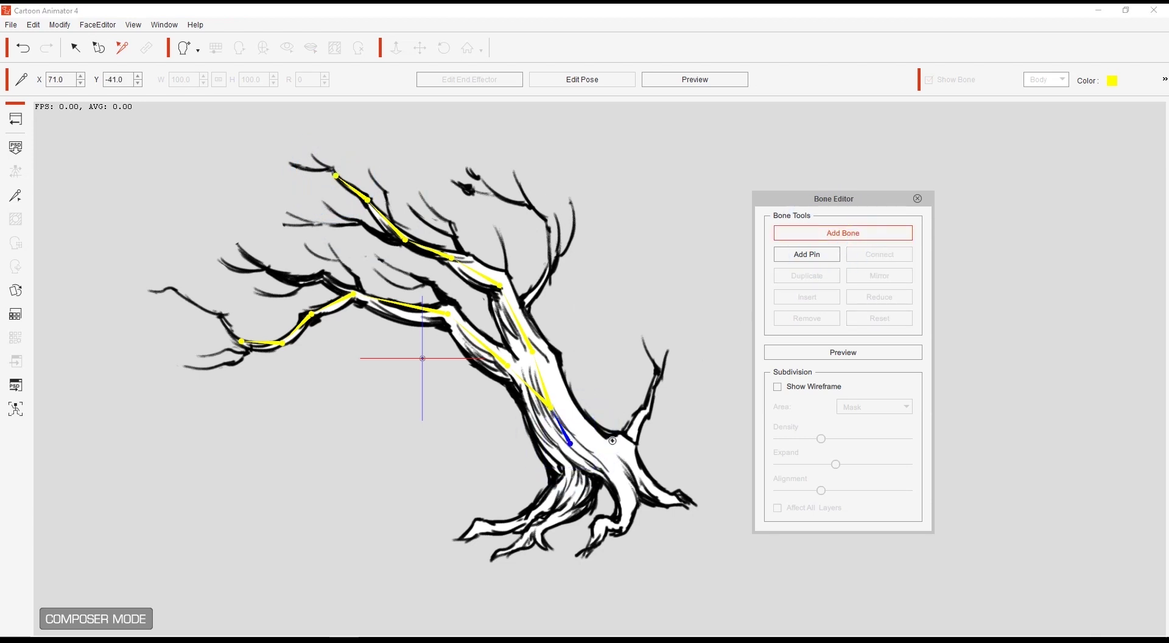
{"action": "left_click", "coordinate": [572, 471]}
{"action": "left_click", "coordinate": [561, 506]}
{"action": "left_click", "coordinate": [505, 552]}
{"action": "right_click", "coordinate": [505, 552]}
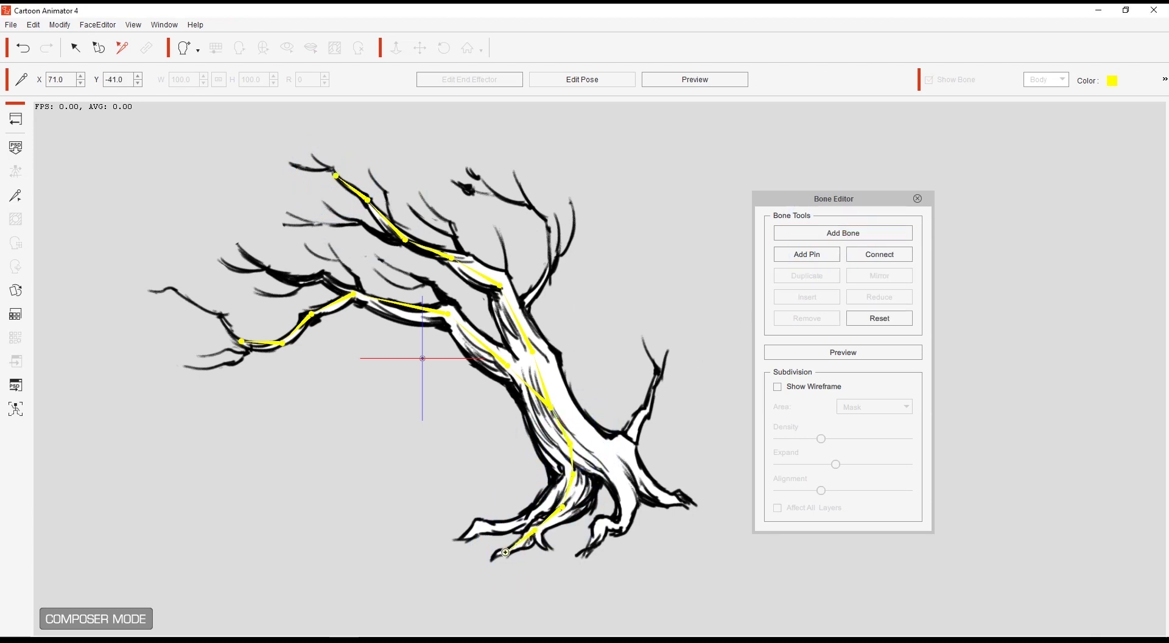
Add another bone chain from the trunk's base bone across the lower trunk and out along the right root
{"action": "left_click", "coordinate": [570, 443]}
{"action": "left_click", "coordinate": [816, 236]}
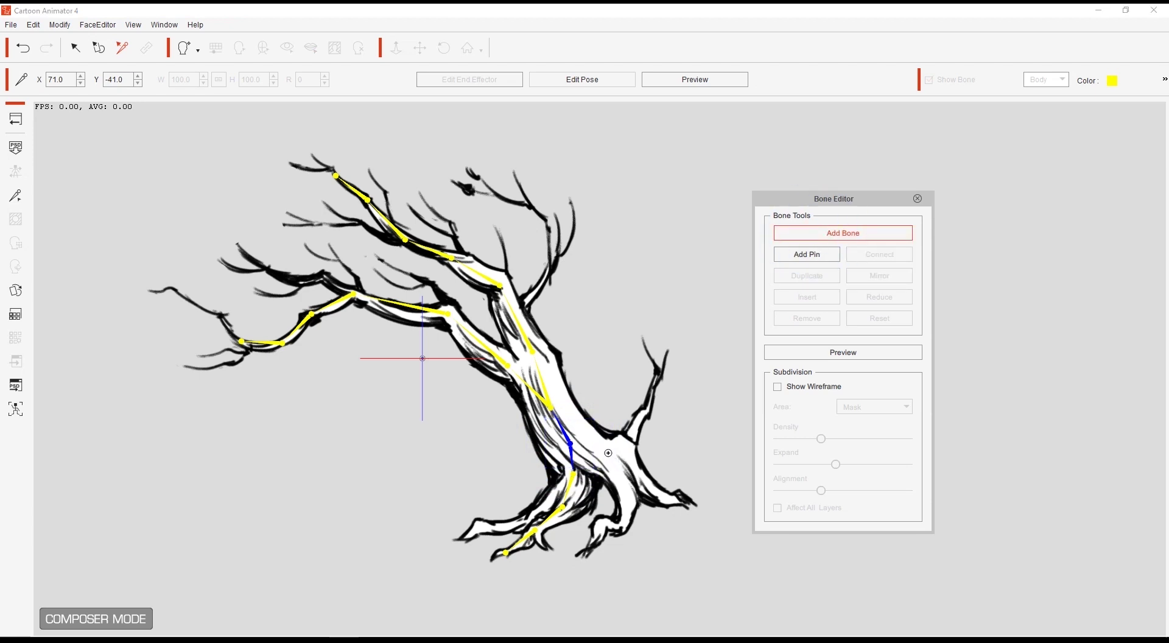
{"action": "left_click", "coordinate": [603, 451]}
{"action": "left_click", "coordinate": [628, 478]}
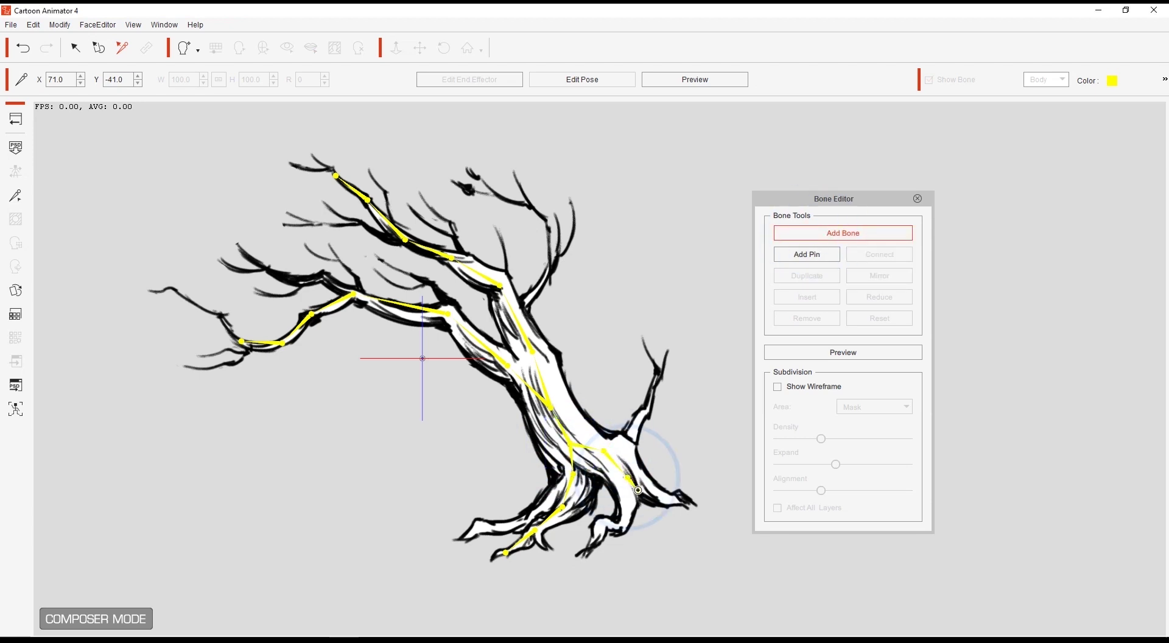
{"action": "right_click", "coordinate": [678, 503]}
Preview the bone rig by moving the mid-trunk bone and checking how the two left branches bend
{"action": "left_click", "coordinate": [913, 355]}
{"action": "left_click", "coordinate": [538, 395]}
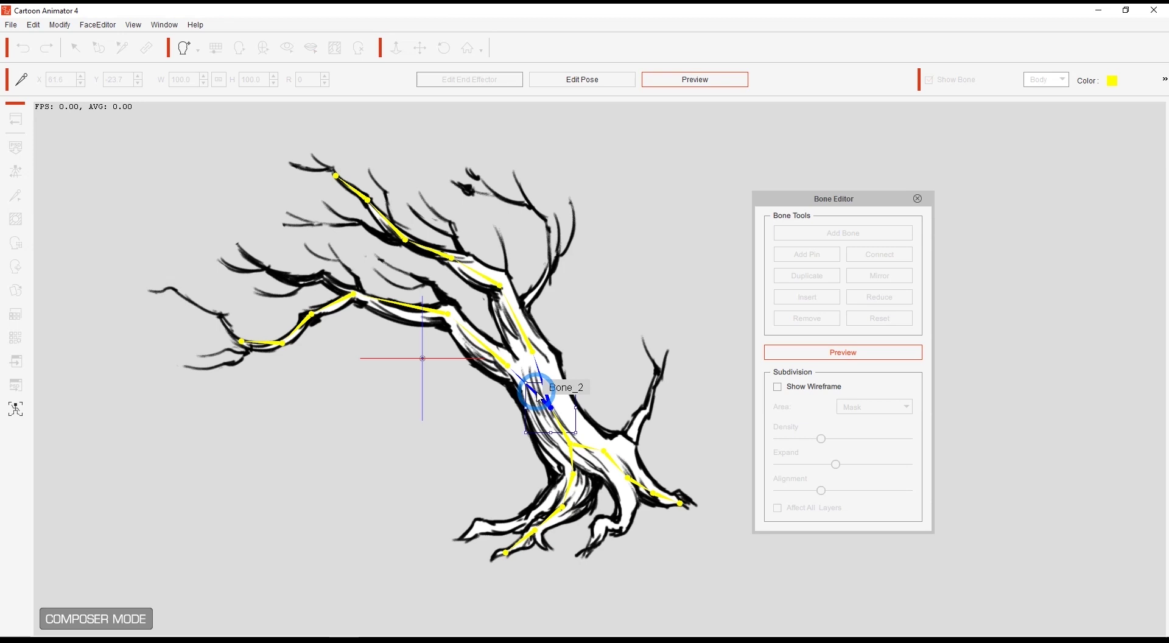
{"action": "left_click_drag", "start_coordinate": [586, 381], "coordinate": [635, 351]}
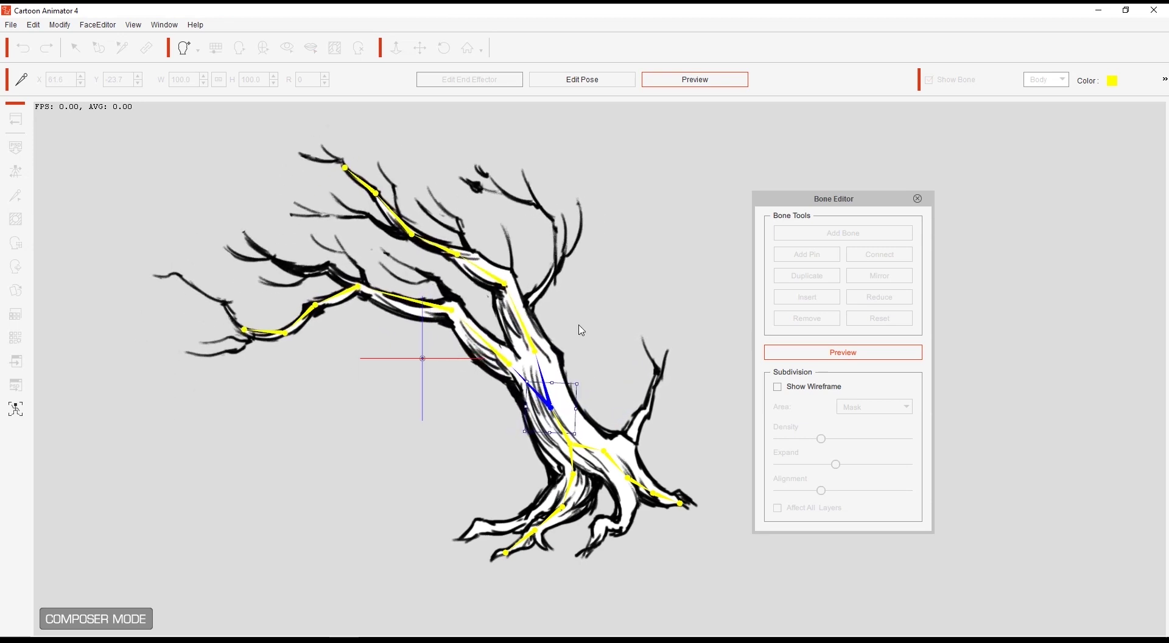
{"action": "left_click", "coordinate": [493, 274]}
{"action": "left_click", "coordinate": [373, 291]}
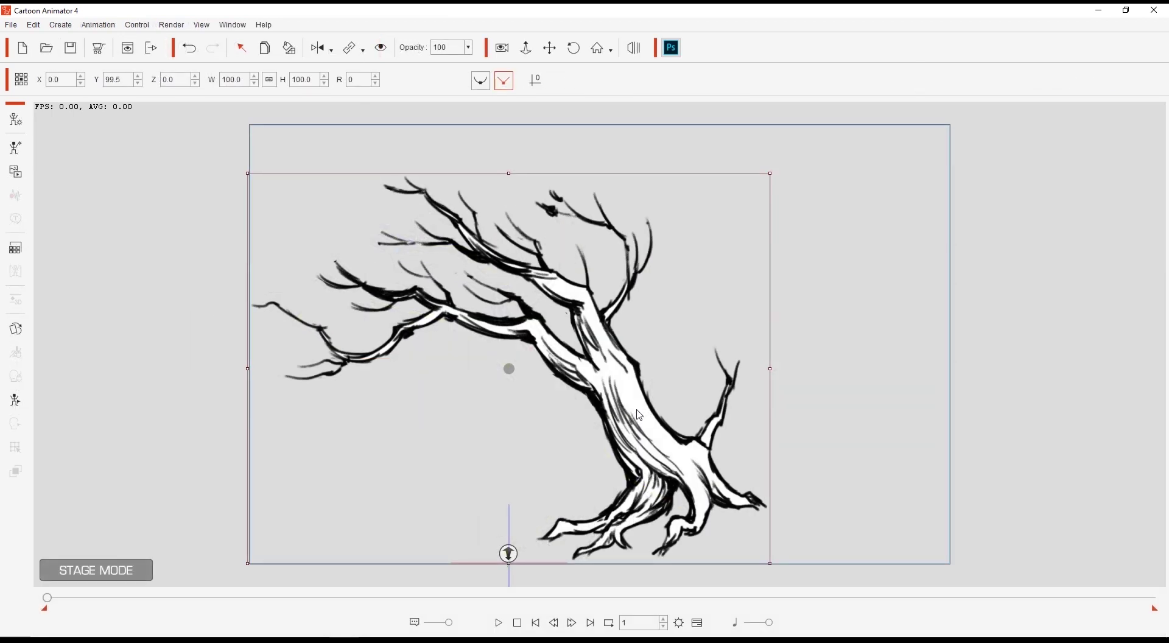
Open the 2D Motion Key Editor and, at frame 21, rotate Bone_2 to 351 and pull Bone_6 and Bone_12 to bend the branches left
{"action": "left_click", "coordinate": [15, 400]}
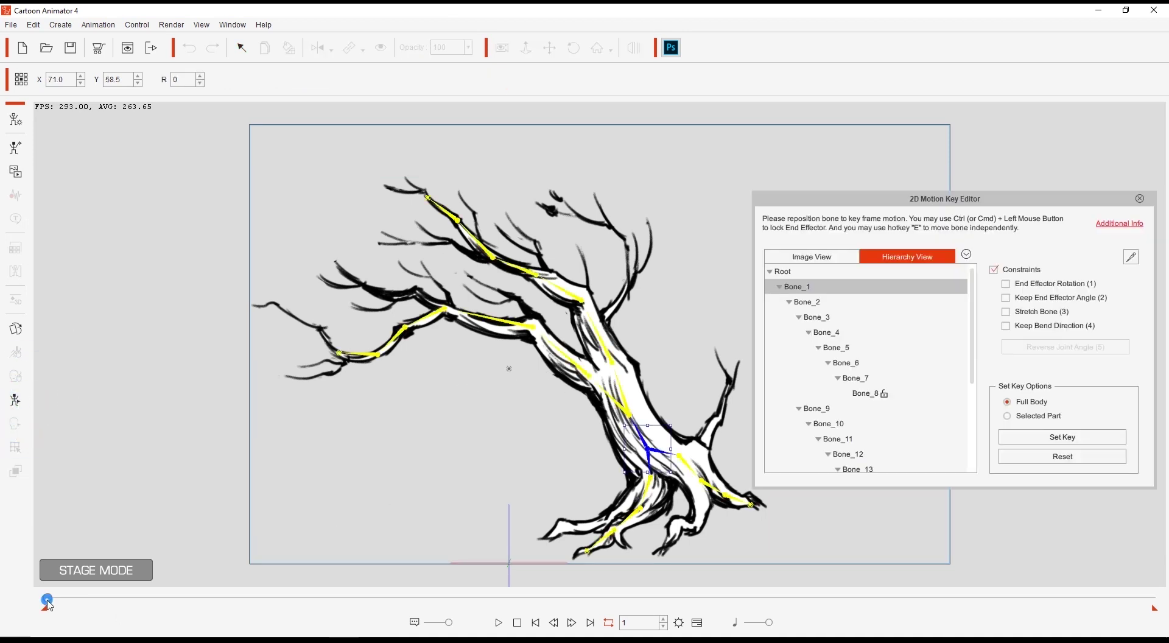
{"action": "left_click_drag", "start_coordinate": [48, 600], "coordinate": [55, 601]}
{"action": "left_click", "coordinate": [629, 412]}
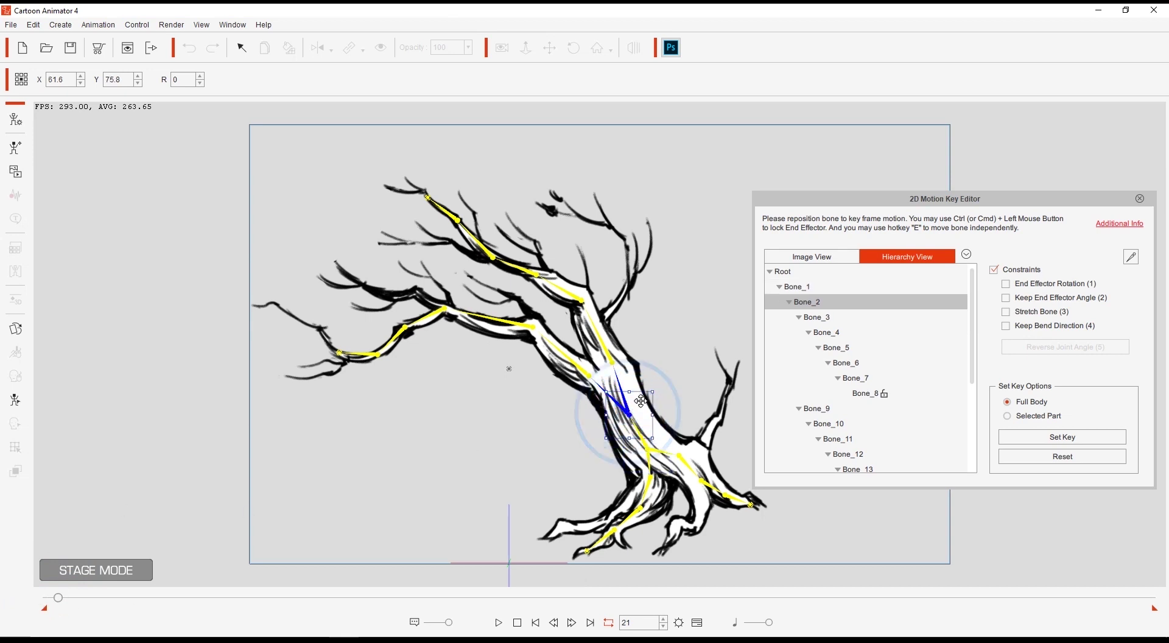
{"action": "left_click_drag", "start_coordinate": [655, 387], "coordinate": [650, 384]}
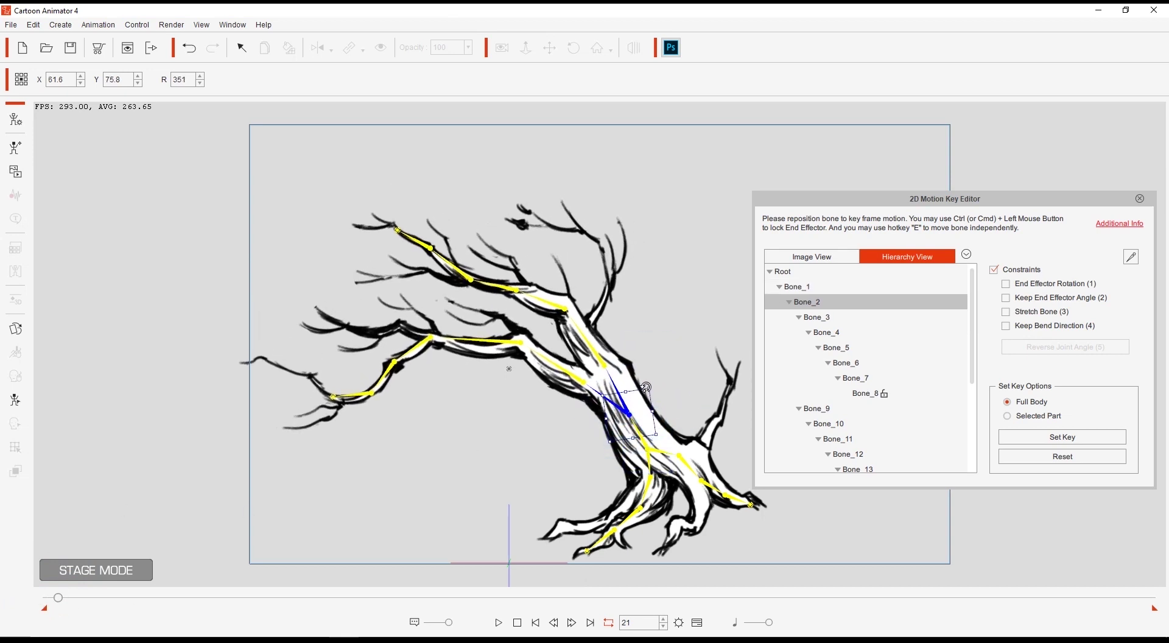
{"action": "left_click", "coordinate": [387, 368]}
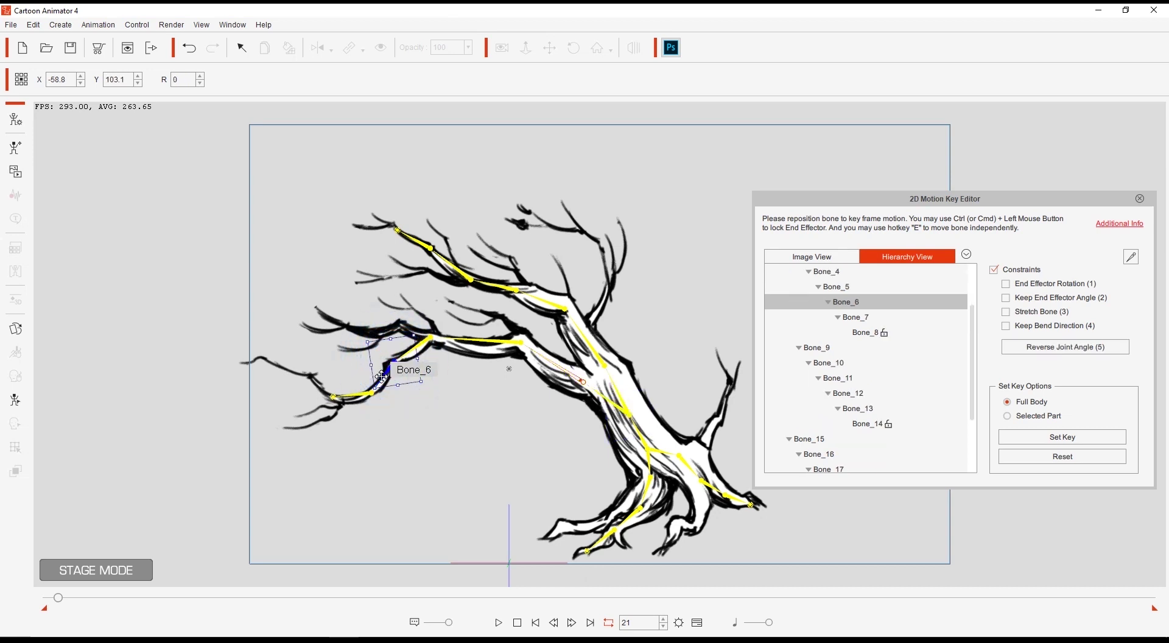
{"action": "left_click_drag", "start_coordinate": [400, 349], "coordinate": [392, 347]}
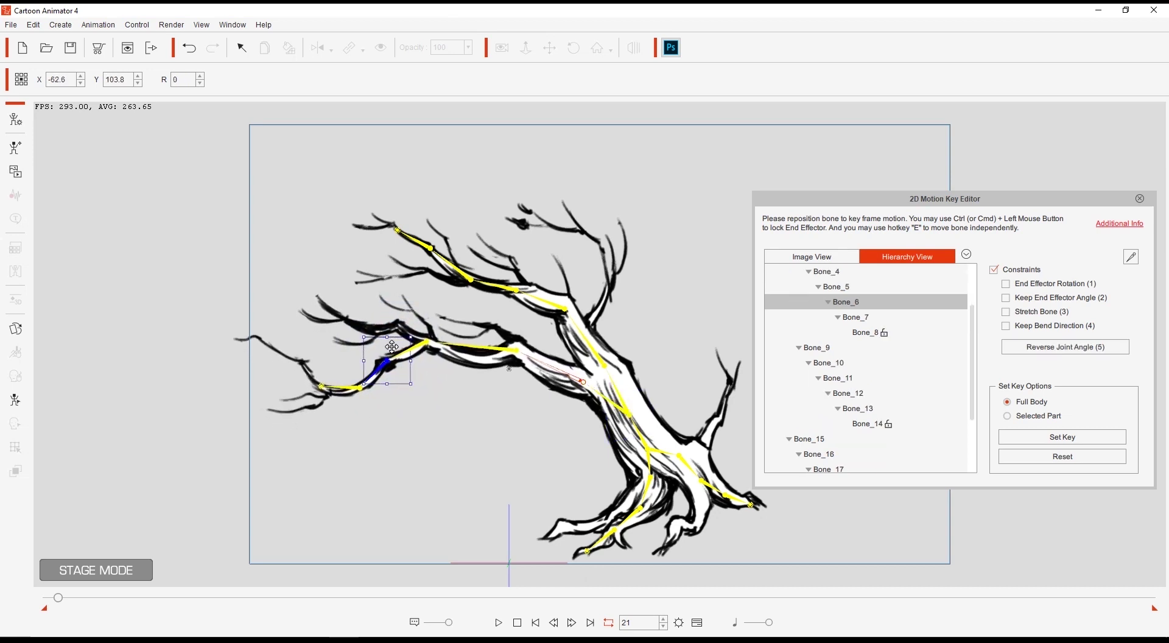
{"action": "left_click_drag", "start_coordinate": [462, 273], "coordinate": [465, 270]}
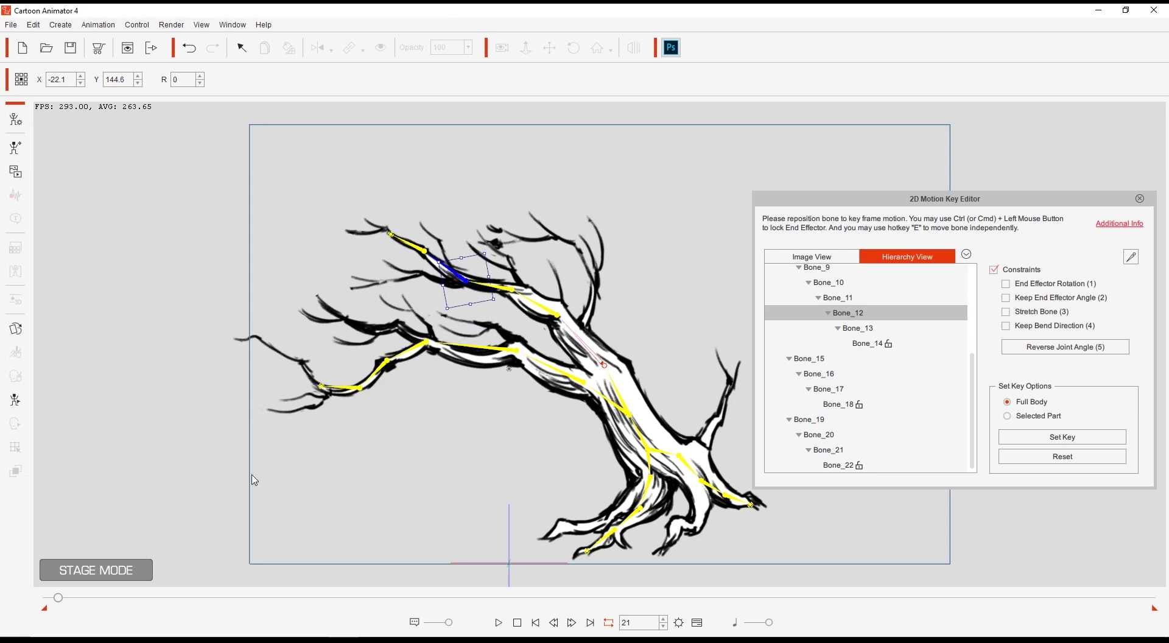
Further along the timeline, rotate Bone_2 back toward the right and shift the upper and lower branches right to key a counter-sway
{"action": "mouse_move", "coordinate": [57, 598]}
{"action": "left_mouse_down"}
{"action": "mouse_move", "coordinate": [46, 599]}
{"action": "mouse_move", "coordinate": [58, 598]}
{"action": "left_mouse_up"}
{"action": "left_click", "coordinate": [627, 414]}
{"action": "left_click_drag", "start_coordinate": [656, 387], "coordinate": [662, 395]}
{"action": "left_click_drag", "start_coordinate": [482, 263], "coordinate": [493, 260]}
{"action": "left_click", "coordinate": [437, 320]}
{"action": "left_click_drag", "start_coordinate": [437, 319], "coordinate": [444, 318]}
At frame 65, lean Bone_2 and both branches left again, and reset the full-body pose at frame 100
{"action": "left_click", "coordinate": [628, 414]}
{"action": "left_click_drag", "start_coordinate": [657, 387], "coordinate": [654, 378]}
{"action": "left_click_drag", "start_coordinate": [396, 359], "coordinate": [385, 363]}
{"action": "left_click_drag", "start_coordinate": [482, 270], "coordinate": [468, 280]}
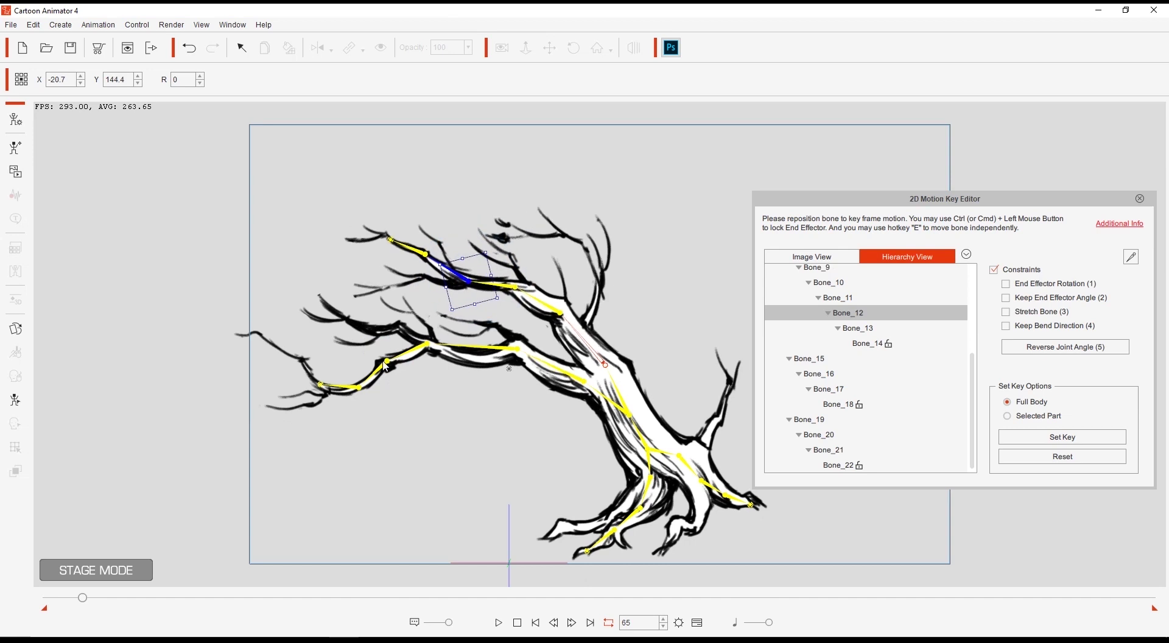
{"action": "left_click", "coordinate": [387, 360]}
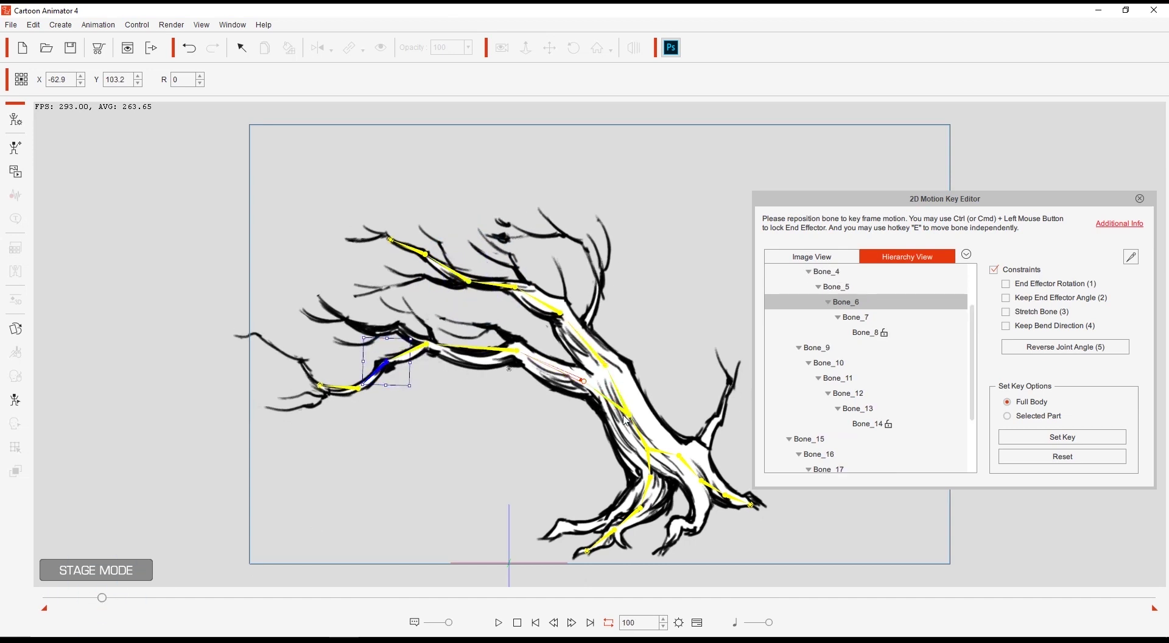
{"action": "left_click", "coordinate": [1044, 458]}
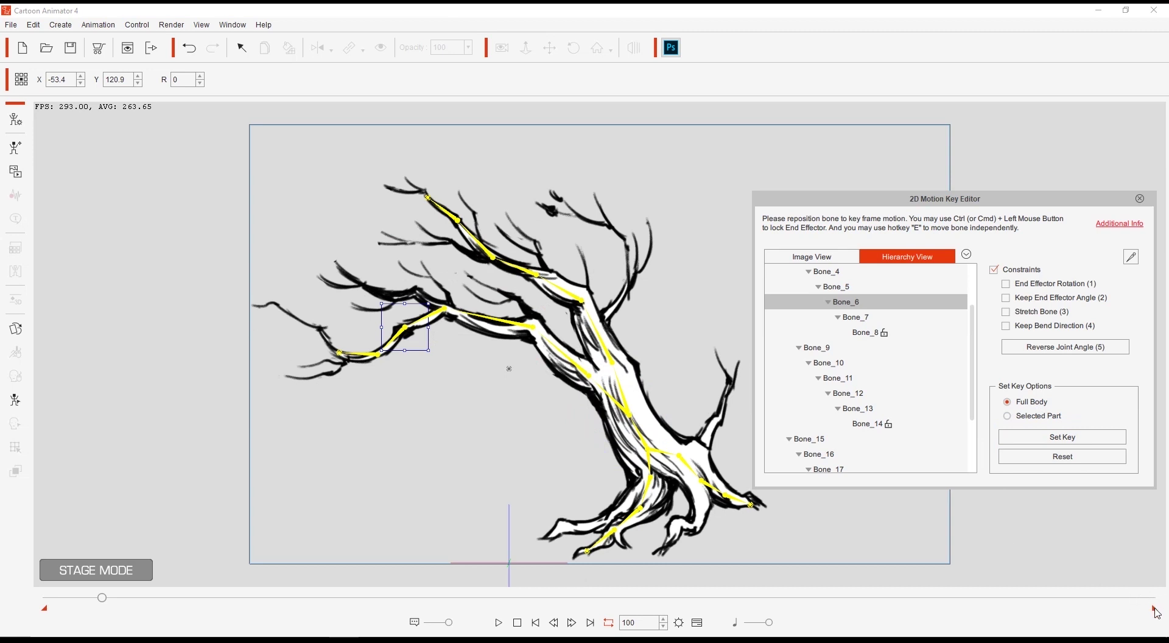
Shorten the playback range to end just past frame 100, and play and stop the sway animation
{"action": "left_click_drag", "start_coordinate": [1153, 609], "coordinate": [940, 611]}
{"action": "left_click", "coordinate": [610, 621]}
{"action": "left_click", "coordinate": [498, 621]}
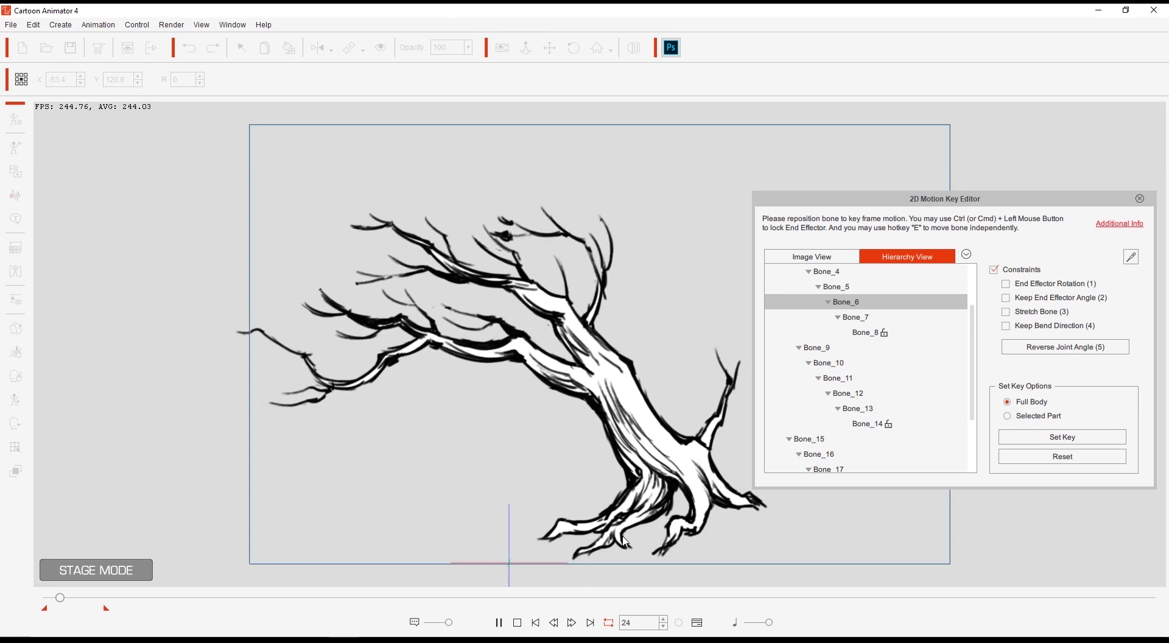
{"action": "left_click", "coordinate": [517, 622]}
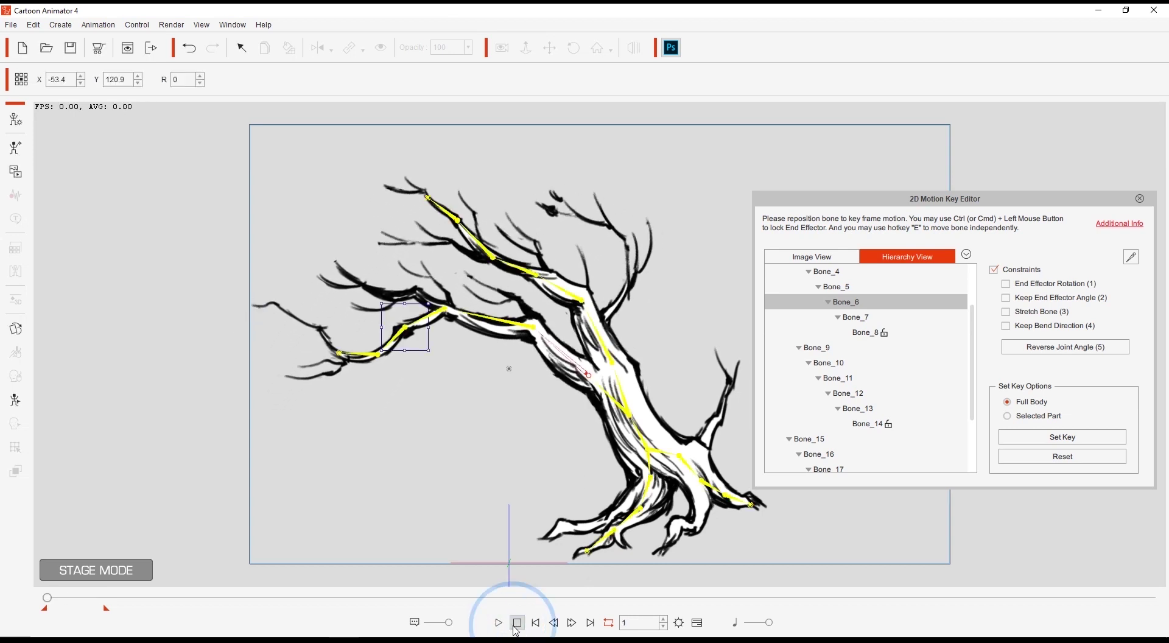
Launch the PSD editor from Cartoon Animator with the existing file Scene_sketch_Start.psd
{"action": "left_click", "coordinate": [672, 49]}
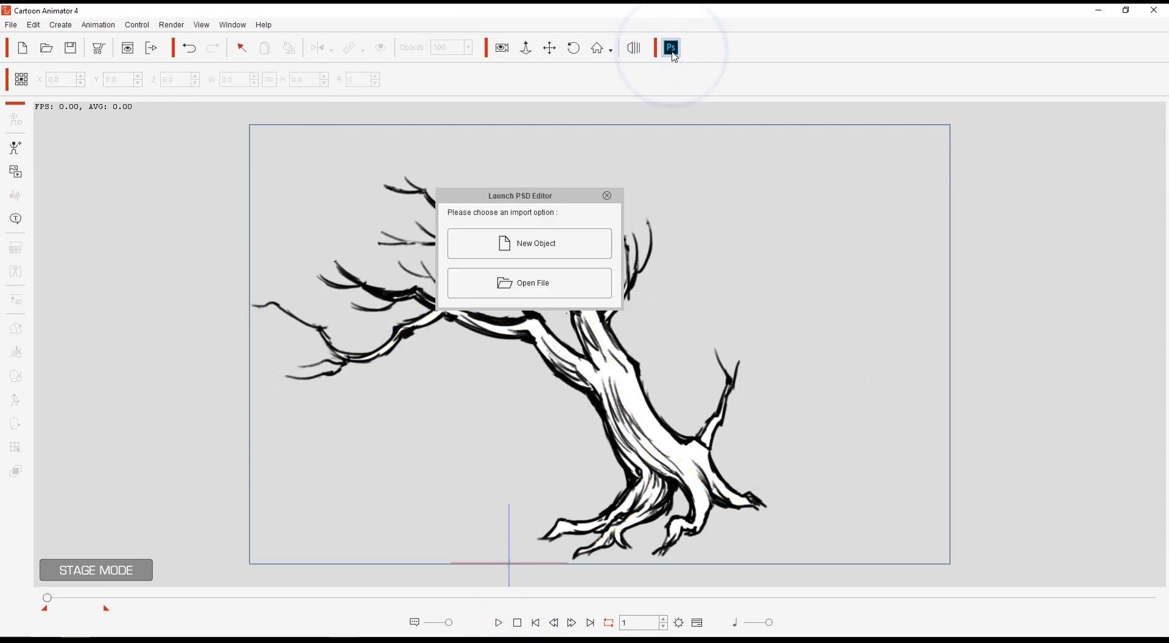
{"action": "left_click", "coordinate": [570, 288]}
{"action": "left_click", "coordinate": [781, 292]}
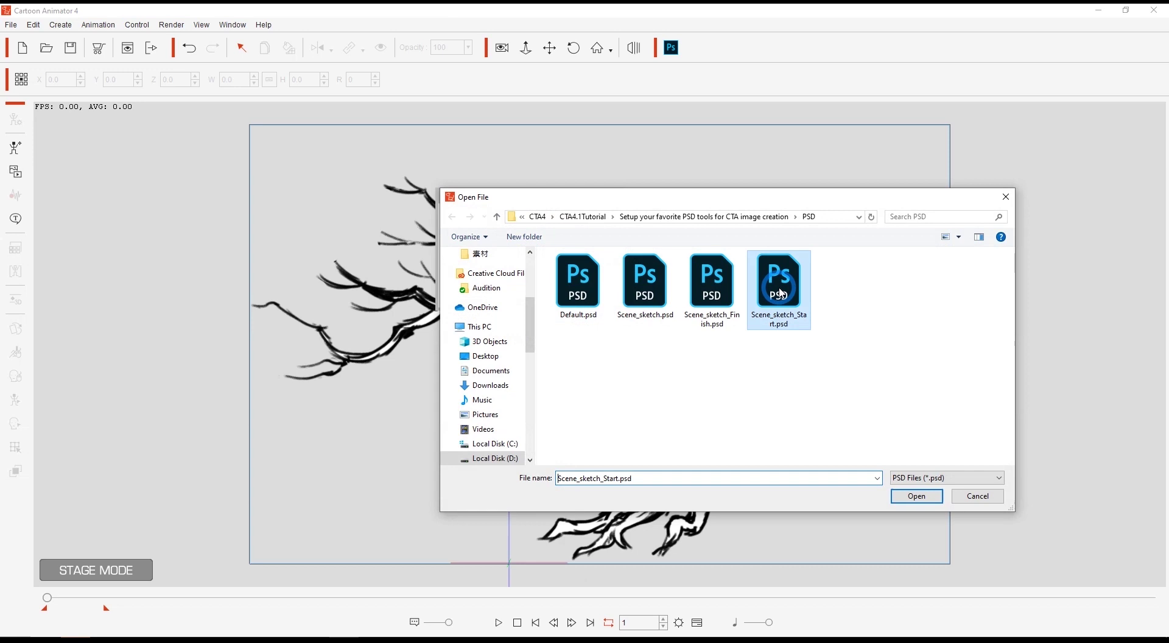
{"action": "left_click", "coordinate": [916, 495]}
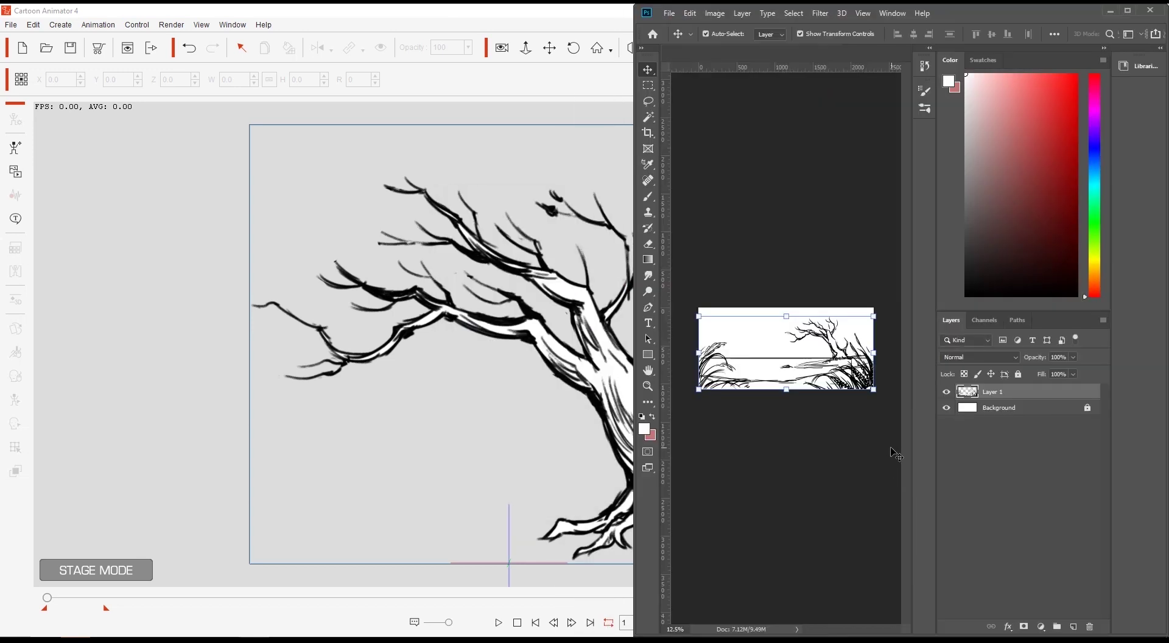
In Photoshop, paint a black forest silhouette along the horizon behind the tree and at the far left with a size 20 brush
{"action": "left_click", "coordinate": [1128, 12]}
{"action": "key", "text": "ctrl+0"}
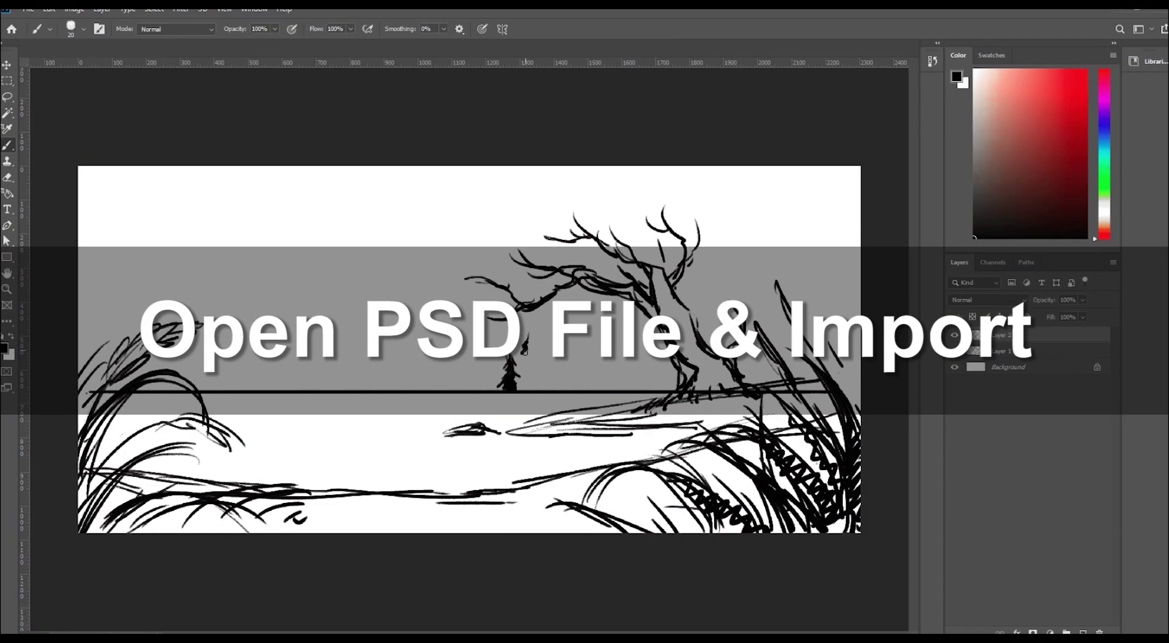
{"action": "mouse_move", "coordinate": [517, 353]}
{"action": "left_mouse_down"}
{"action": "mouse_move", "coordinate": [653, 388]}
{"action": "mouse_move", "coordinate": [782, 380]}
{"action": "left_mouse_up"}
{"action": "left_click_drag", "start_coordinate": [280, 386], "coordinate": [186, 381]}
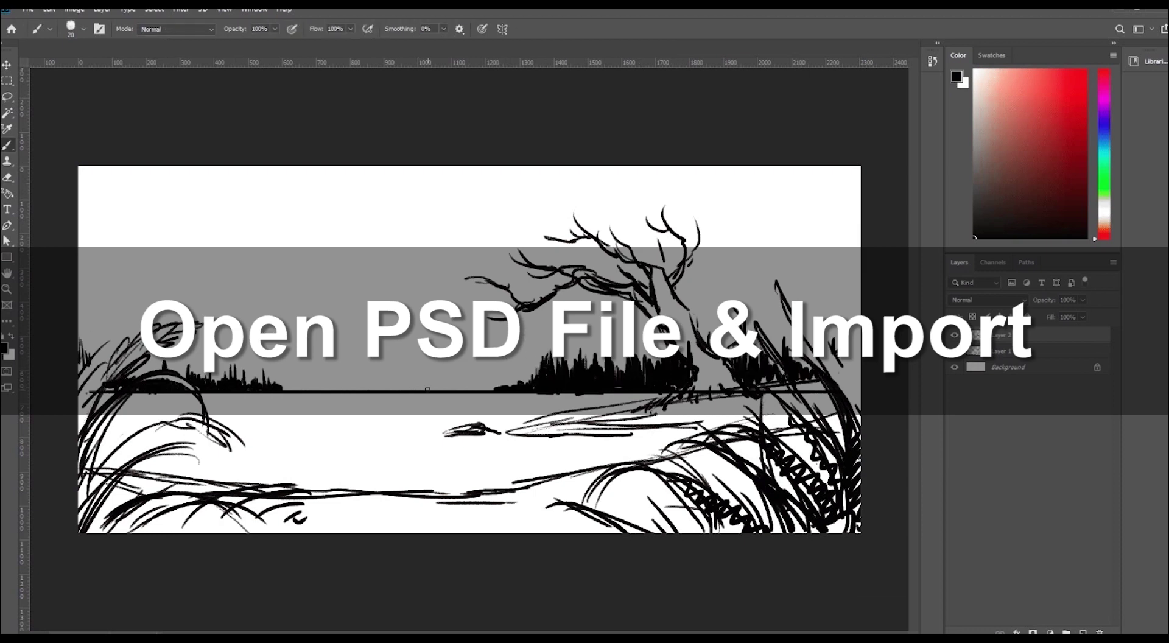
Paint a small village with a church tower on the horizon, and a mountain range behind it on a new layer
{"action": "mouse_move", "coordinate": [456, 365]}
{"action": "left_mouse_down"}
{"action": "mouse_move", "coordinate": [496, 387]}
{"action": "mouse_move", "coordinate": [393, 386]}
{"action": "left_mouse_up"}
{"action": "key", "text": "ctrl+shift+alt+n"}
{"action": "left_click_drag", "start_coordinate": [82, 307], "coordinate": [134, 350]}
{"action": "left_click_drag", "start_coordinate": [216, 359], "coordinate": [365, 307]}
{"action": "left_click_drag", "start_coordinate": [706, 313], "coordinate": [859, 310]}
Add another layer and paint a round moon outline and dark drifting clouds across the sky
{"action": "key", "text": "ctrl+shift+alt+n"}
{"action": "left_click_drag", "start_coordinate": [407, 204], "coordinate": [378, 213]}
{"action": "left_click_drag", "start_coordinate": [274, 257], "coordinate": [390, 261]}
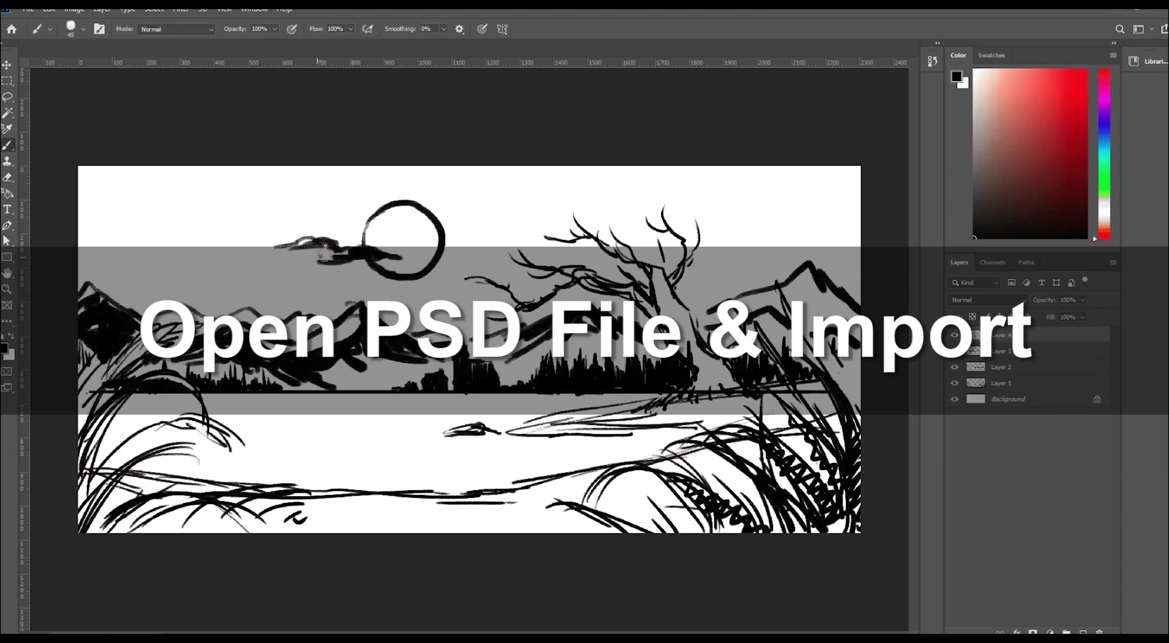
{"action": "left_click_drag", "start_coordinate": [450, 207], "coordinate": [798, 170]}
Erase the sketched tree from Layer 1 and add a new layer above Layer 4 for the moon
{"action": "left_click_drag", "start_coordinate": [651, 267], "coordinate": [700, 347]}
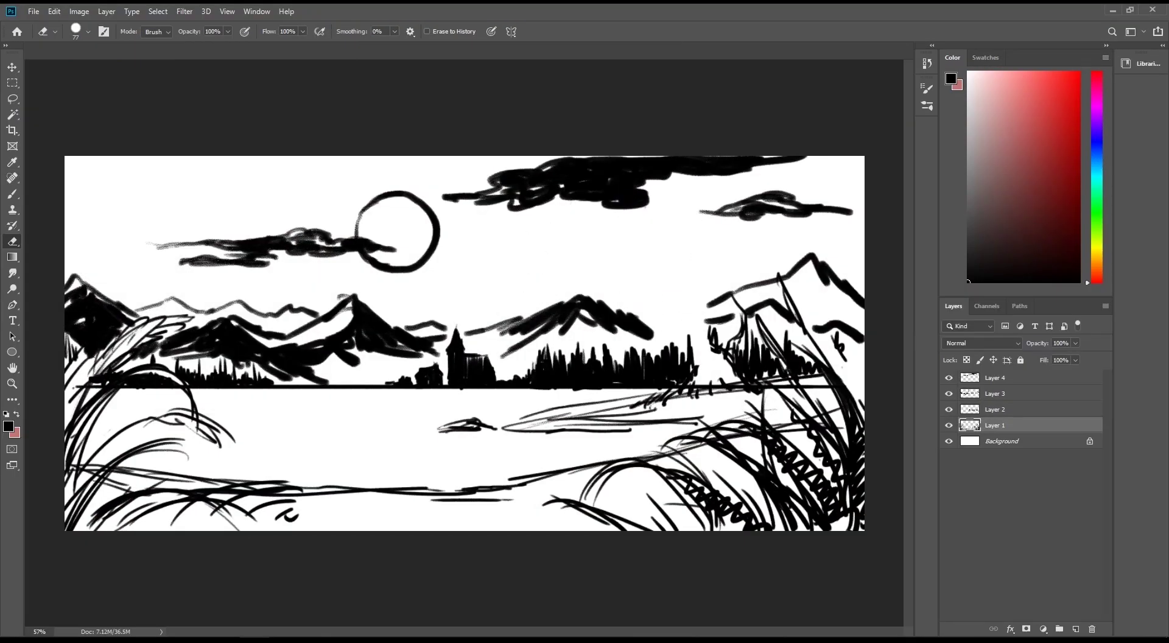
{"action": "left_click", "coordinate": [1004, 378]}
{"action": "key", "text": "ctrl+shift+alt+n"}
{"action": "key", "text": "b"}
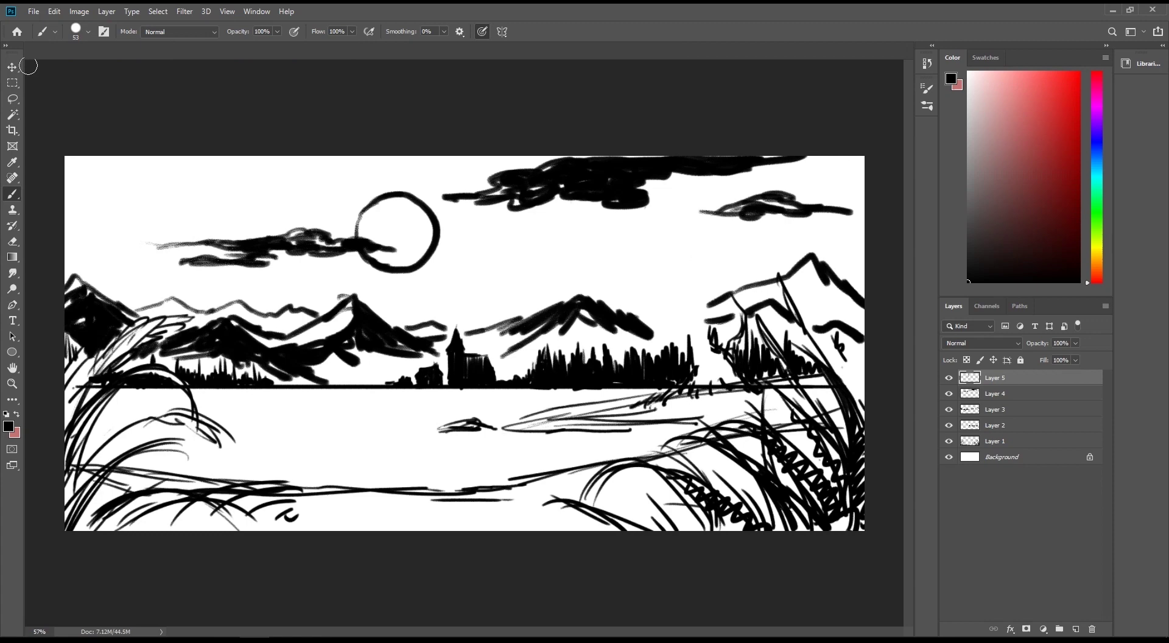
Test-move the moon on Layer 5 and the clouds on Layer 4, undoing each move
{"action": "left_click", "coordinate": [12, 67]}
{"action": "left_click_drag", "start_coordinate": [428, 223], "coordinate": [452, 218]}
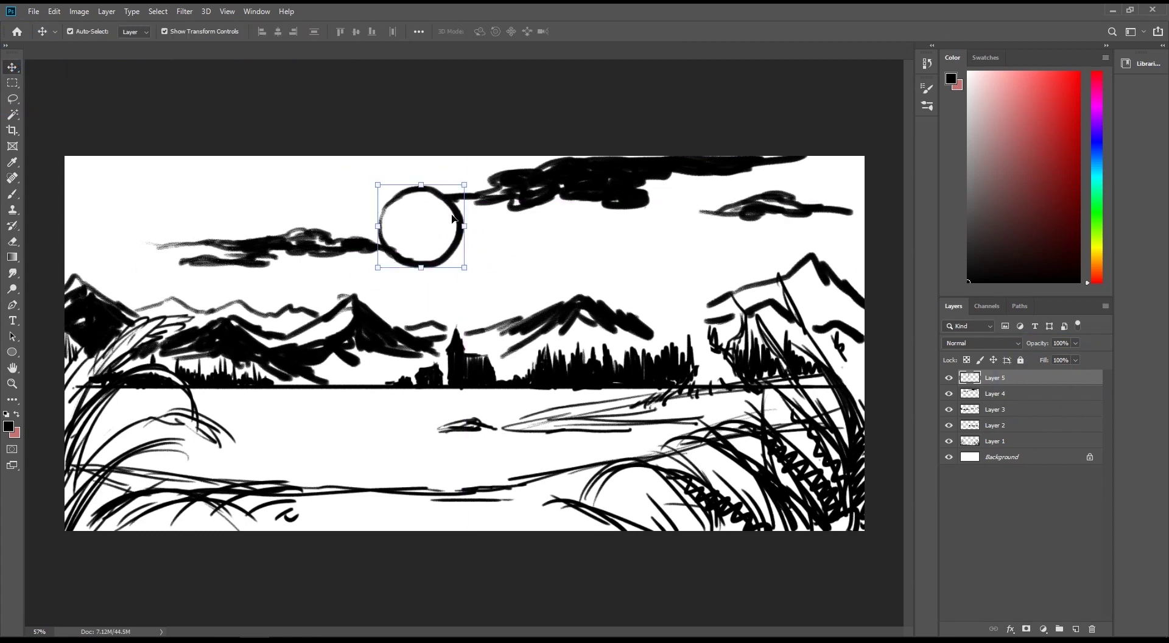
{"action": "key", "text": "ctrl+z"}
{"action": "left_click", "coordinate": [995, 393]}
{"action": "left_click_drag", "start_coordinate": [628, 184], "coordinate": [590, 210]}
{"action": "key", "text": "ctrl+z"}
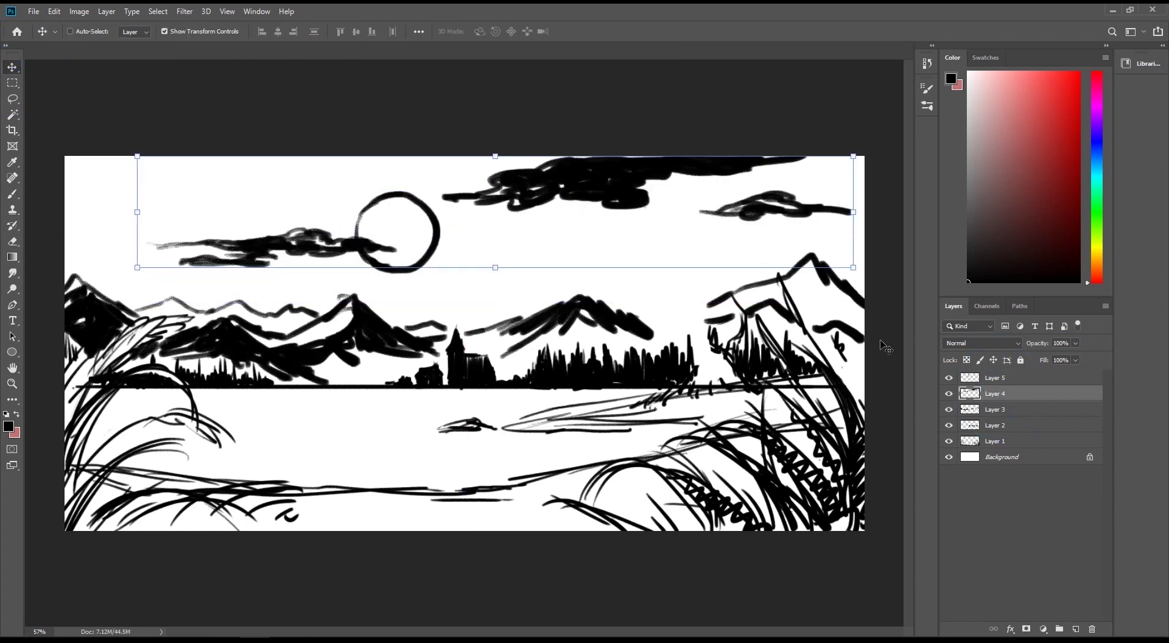
Test-move the mountains on Layer 3, the forest on Layer 2 and the foreground on Layer 1, undoing each move
{"action": "left_click", "coordinate": [997, 409]}
{"action": "left_click_drag", "start_coordinate": [582, 307], "coordinate": [581, 266]}
{"action": "key", "text": "ctrl+z"}
{"action": "left_click", "coordinate": [1027, 428]}
{"action": "left_click_drag", "start_coordinate": [657, 369], "coordinate": [655, 342]}
{"action": "key", "text": "ctrl+z"}
{"action": "left_click", "coordinate": [1004, 441]}
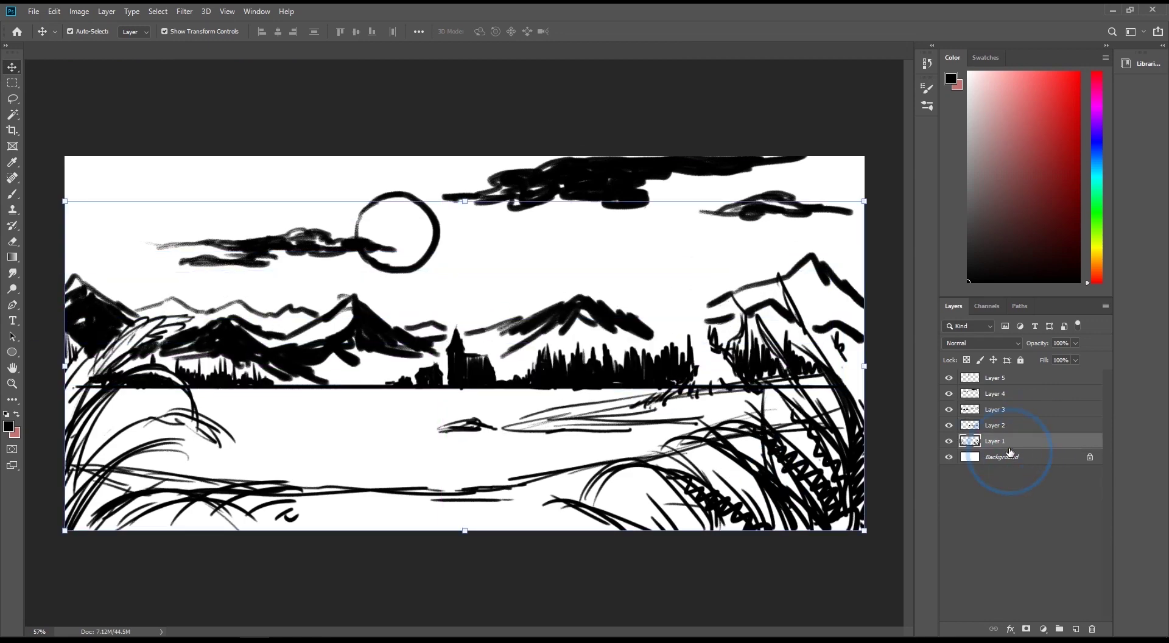
{"action": "left_click_drag", "start_coordinate": [785, 460], "coordinate": [724, 413]}
{"action": "key", "text": "ctrl+z"}
Delete the white Background layer and leave no layer selected
{"action": "left_click", "coordinate": [962, 455]}
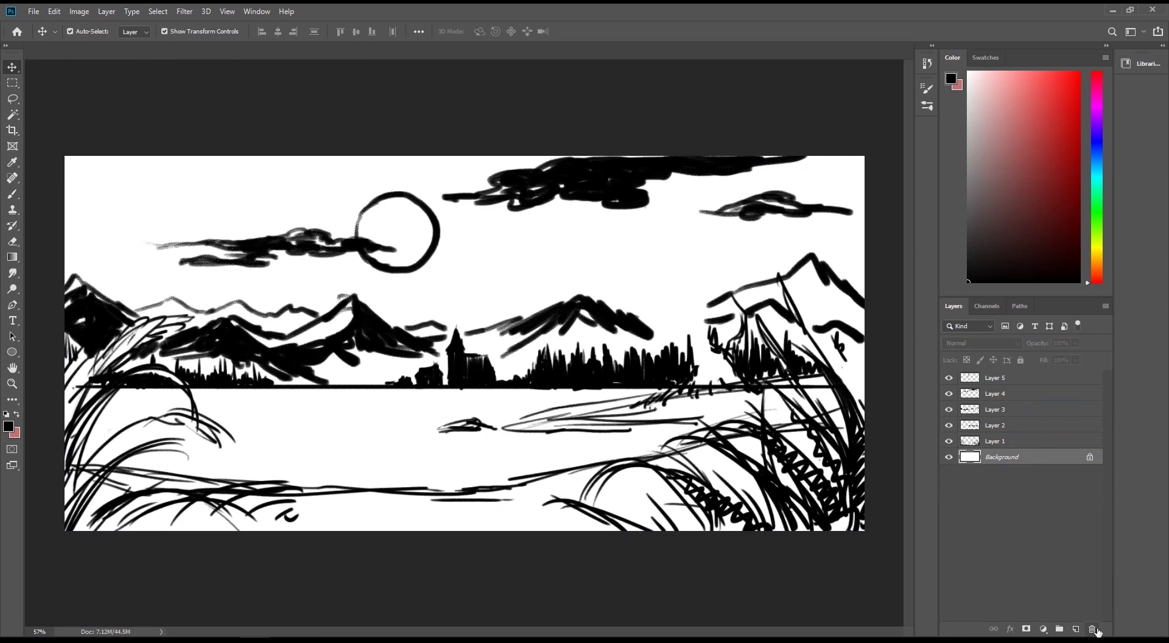
{"action": "left_click", "coordinate": [1092, 629]}
{"action": "left_click", "coordinate": [519, 247]}
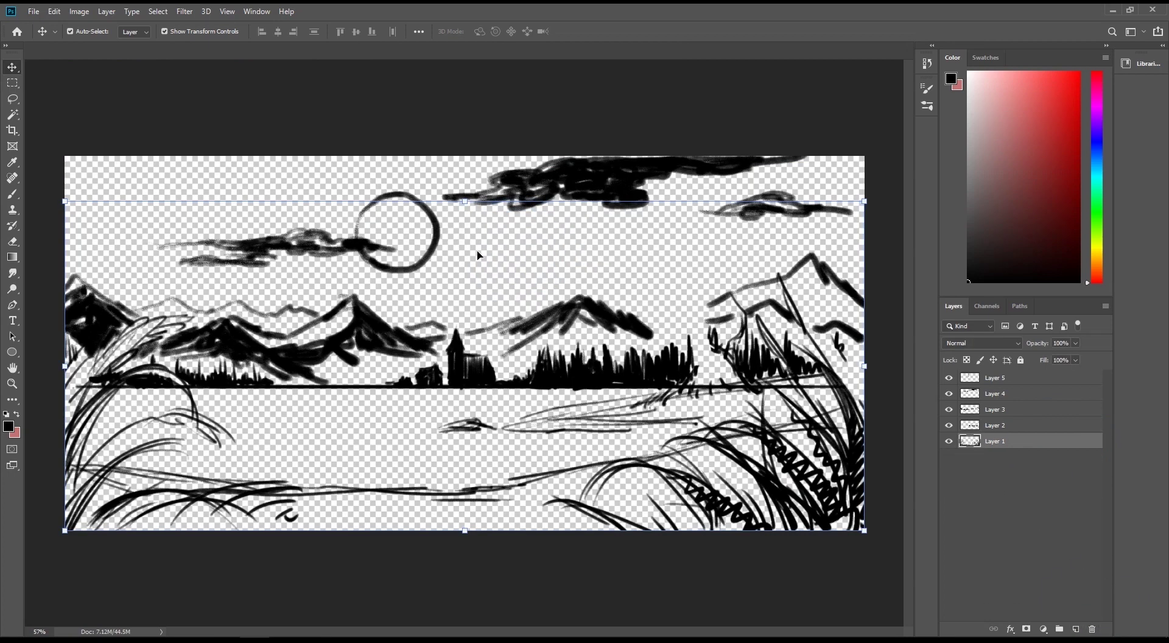
{"action": "left_click", "coordinate": [819, 89]}
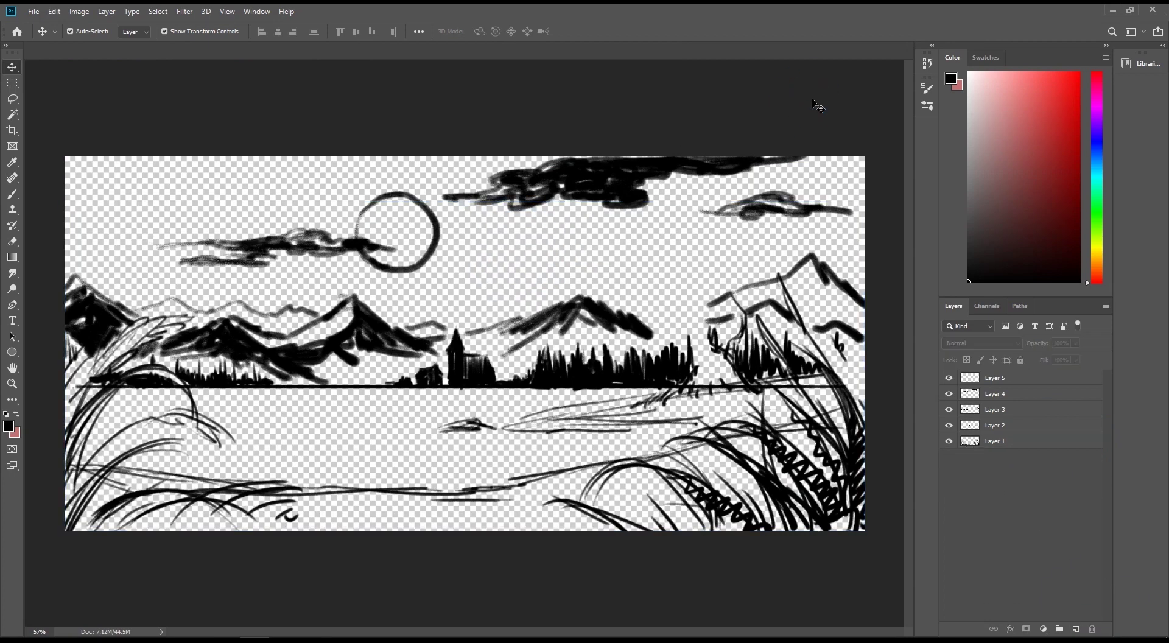
Place the Photoshop window beside Cartoon Animator and save the edited scene PSD
{"action": "left_click", "coordinate": [1129, 10]}
{"action": "scroll", "coordinate": [790, 287], "scroll_direction": "down", "scroll_amount": 5}
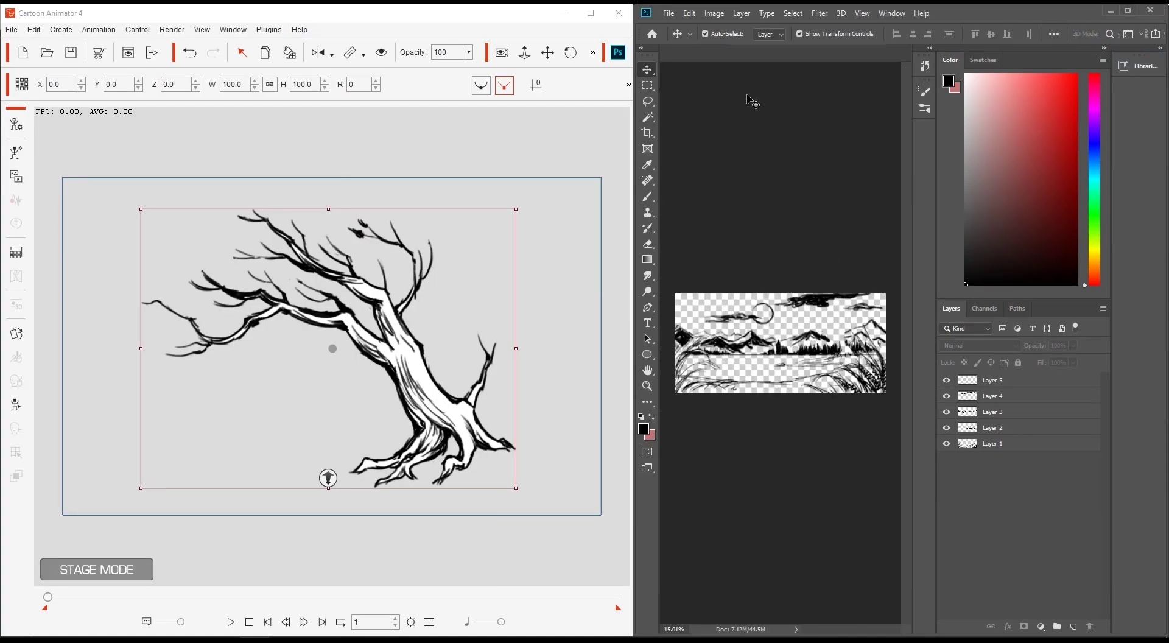
{"action": "left_click", "coordinate": [671, 14]}
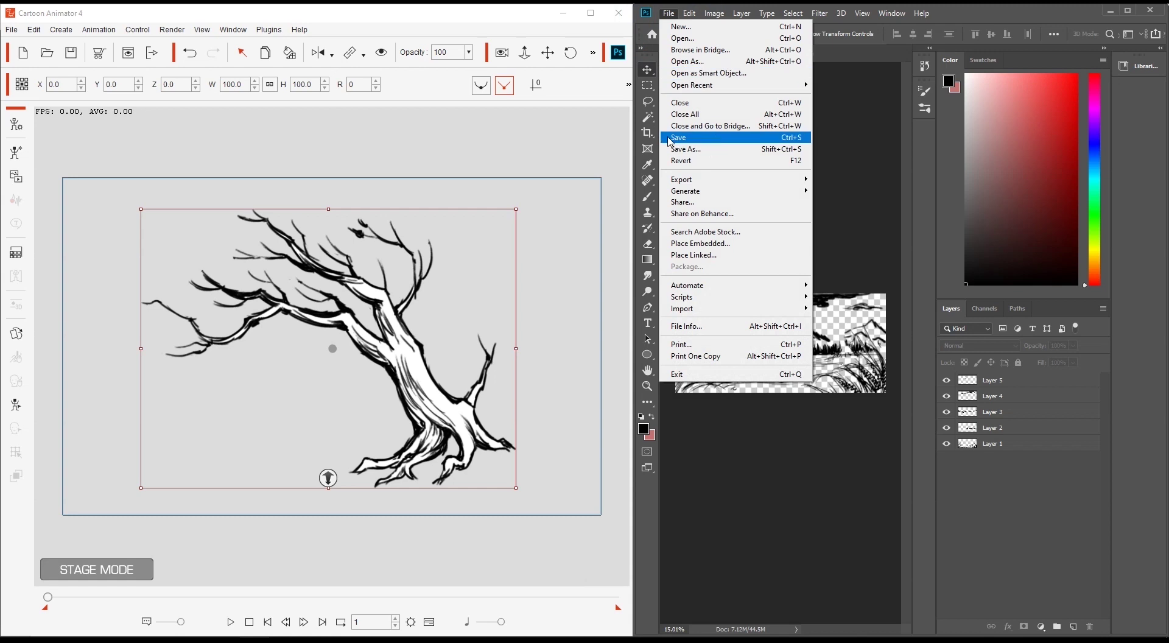
{"action": "left_click", "coordinate": [739, 139]}
{"action": "left_click", "coordinate": [618, 274]}
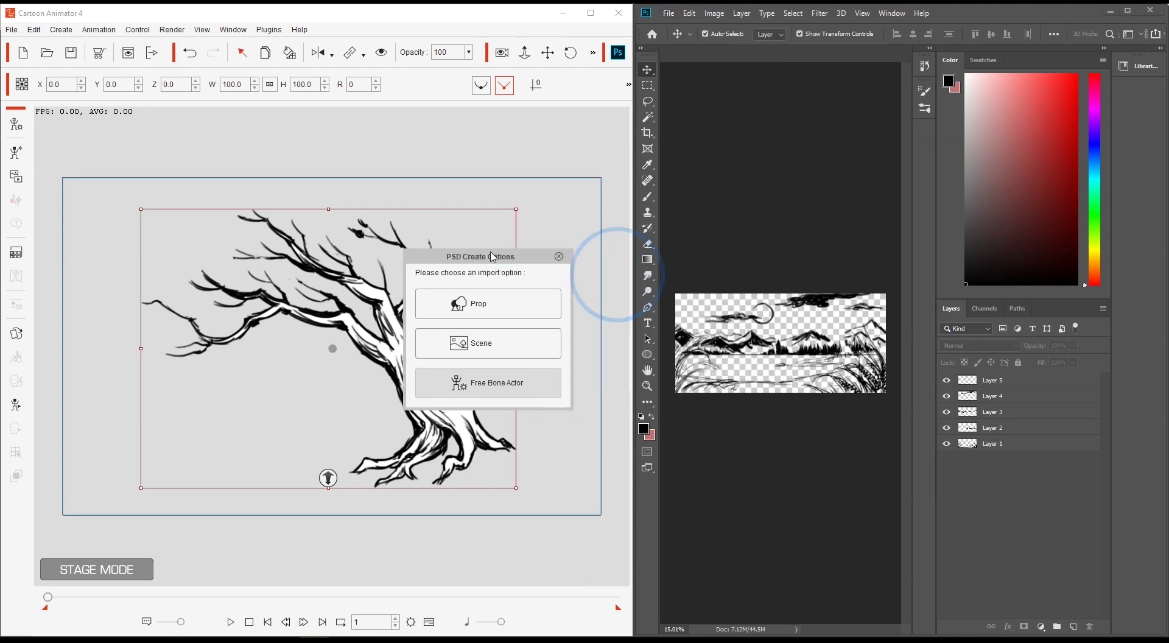
Import the saved PSD into Cartoon Animator as a Scene and maximize the Cartoon Animator window
{"action": "left_click_drag", "start_coordinate": [493, 256], "coordinate": [415, 188]}
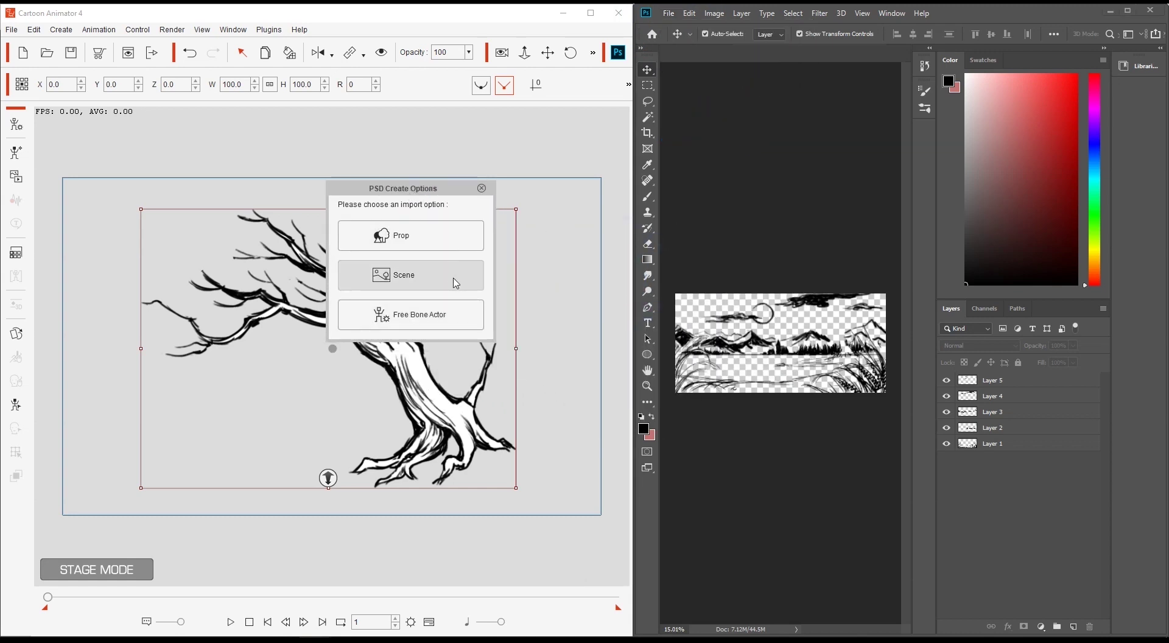
{"action": "left_click", "coordinate": [456, 283]}
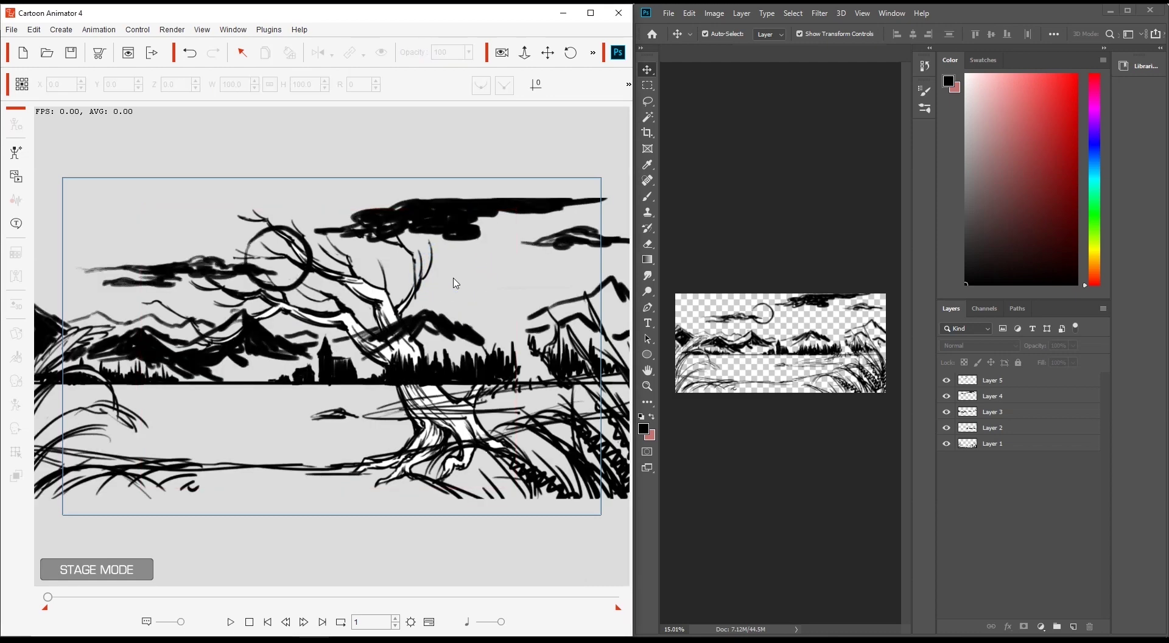
{"action": "left_click", "coordinate": [425, 152]}
{"action": "left_click", "coordinate": [590, 14]}
Bring the tree forward to Z 105, scale it to 55.4 and place it on the far bank at X 86.9, Y 115.7
{"action": "left_click", "coordinate": [816, 469]}
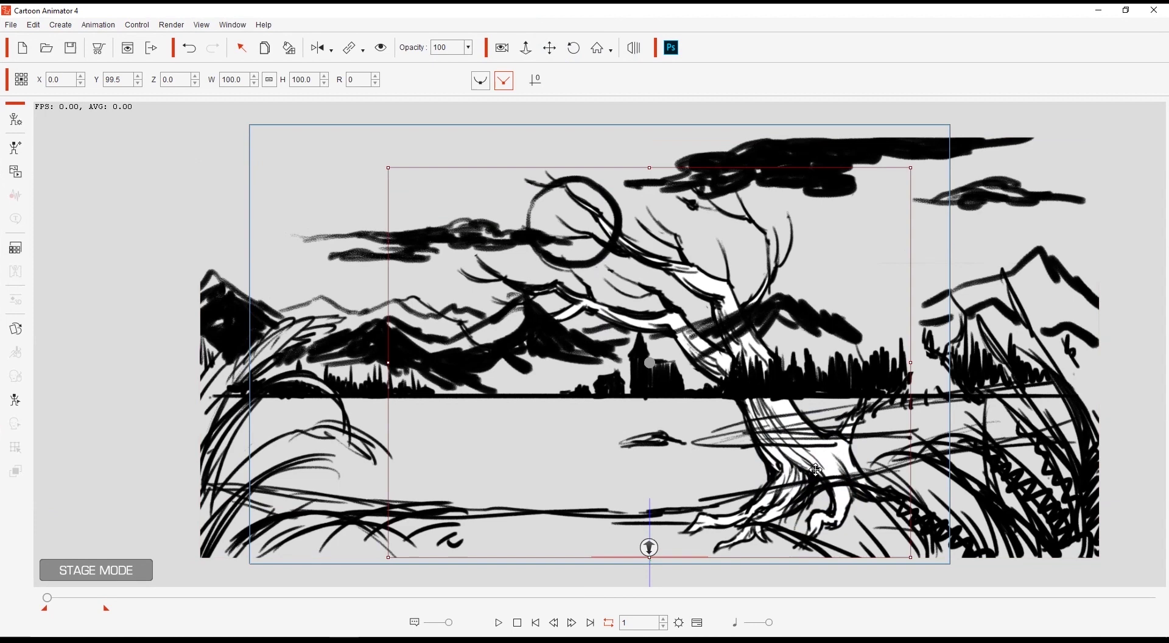
{"action": "left_click_drag", "start_coordinate": [649, 548], "coordinate": [650, 569]}
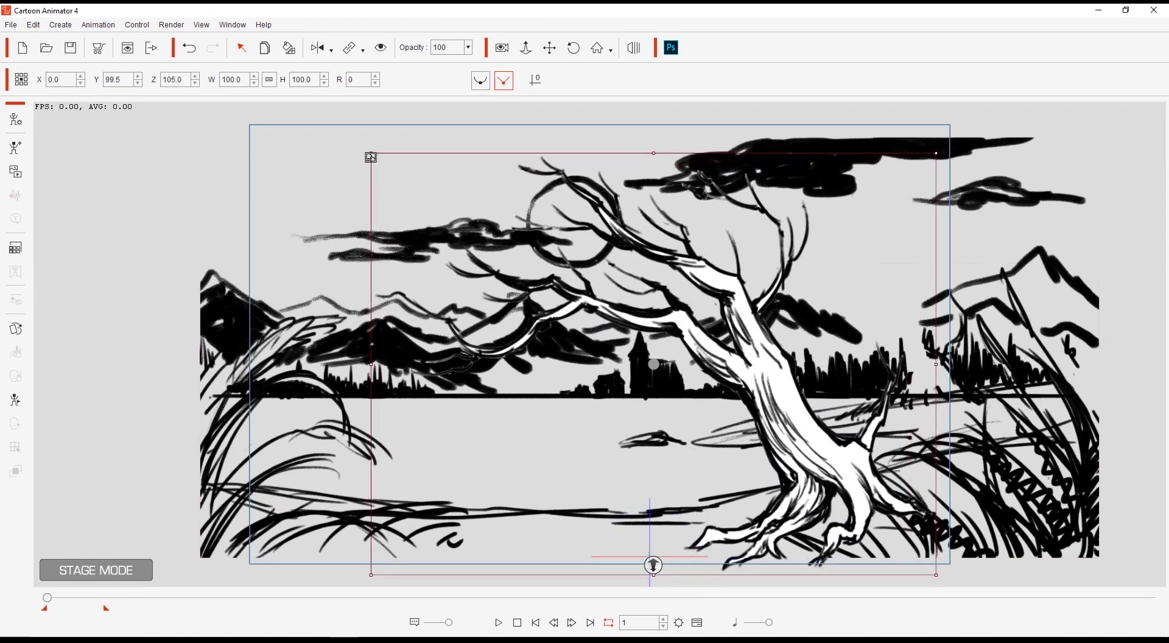
{"action": "left_click_drag", "start_coordinate": [370, 157], "coordinate": [535, 284]}
{"action": "left_click_drag", "start_coordinate": [718, 393], "coordinate": [924, 381]}
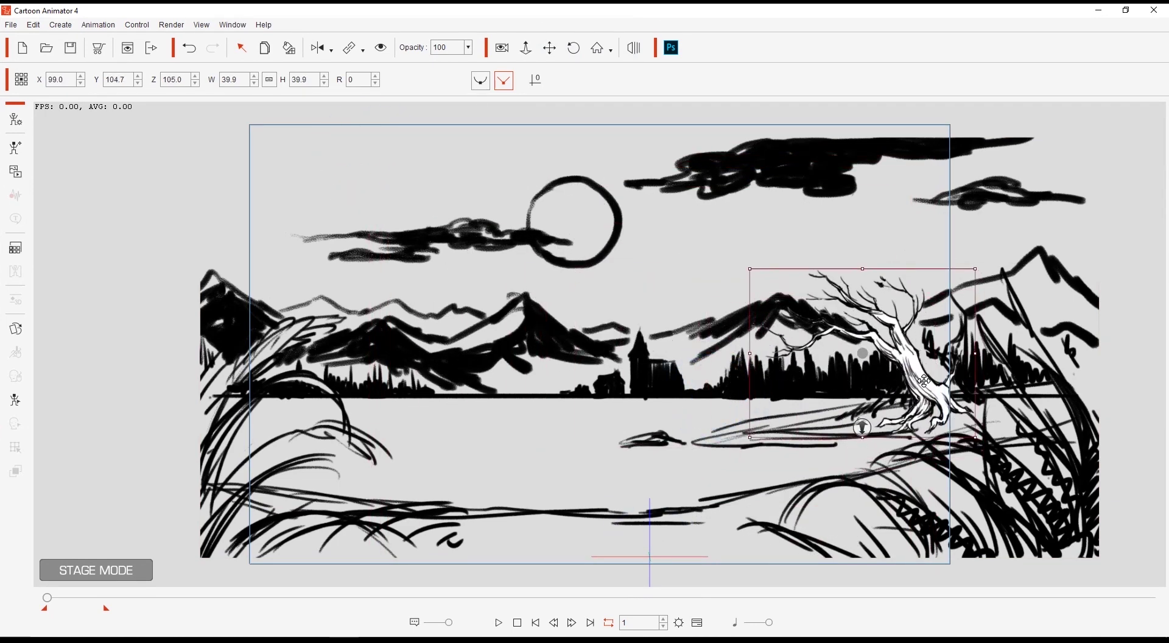
{"action": "left_click_drag", "start_coordinate": [752, 268], "coordinate": [684, 213]}
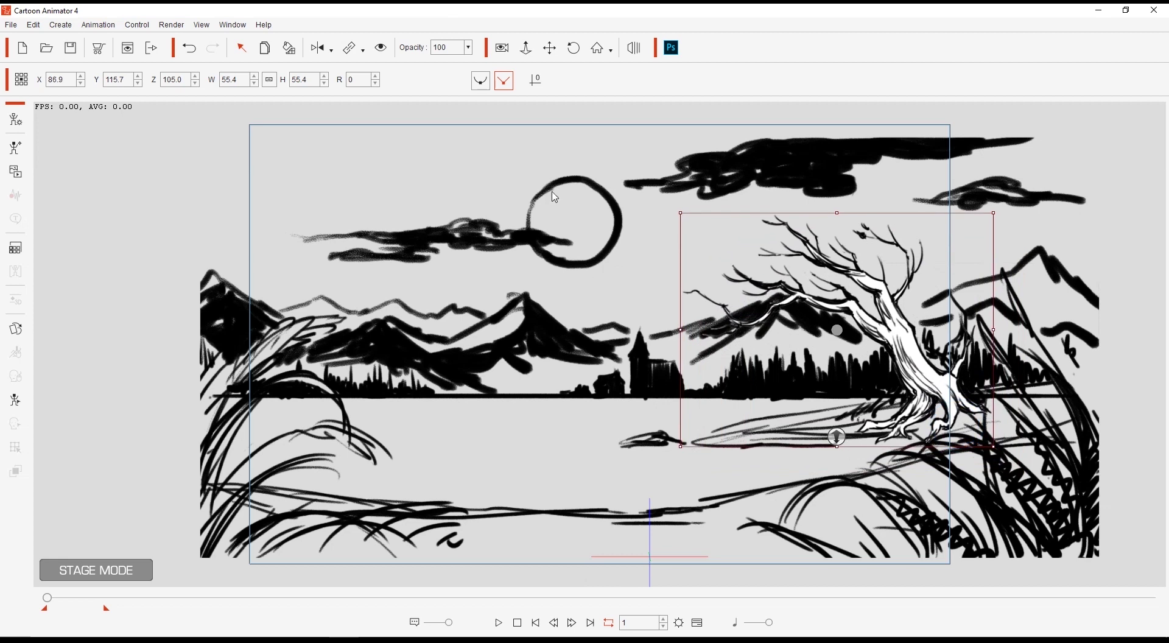
Push the moon back to Z -585, scale it to 112 and place it at X -50.3, Y 228.4
{"action": "left_click", "coordinate": [570, 179]}
{"action": "left_click_drag", "start_coordinate": [616, 254], "coordinate": [585, 198]}
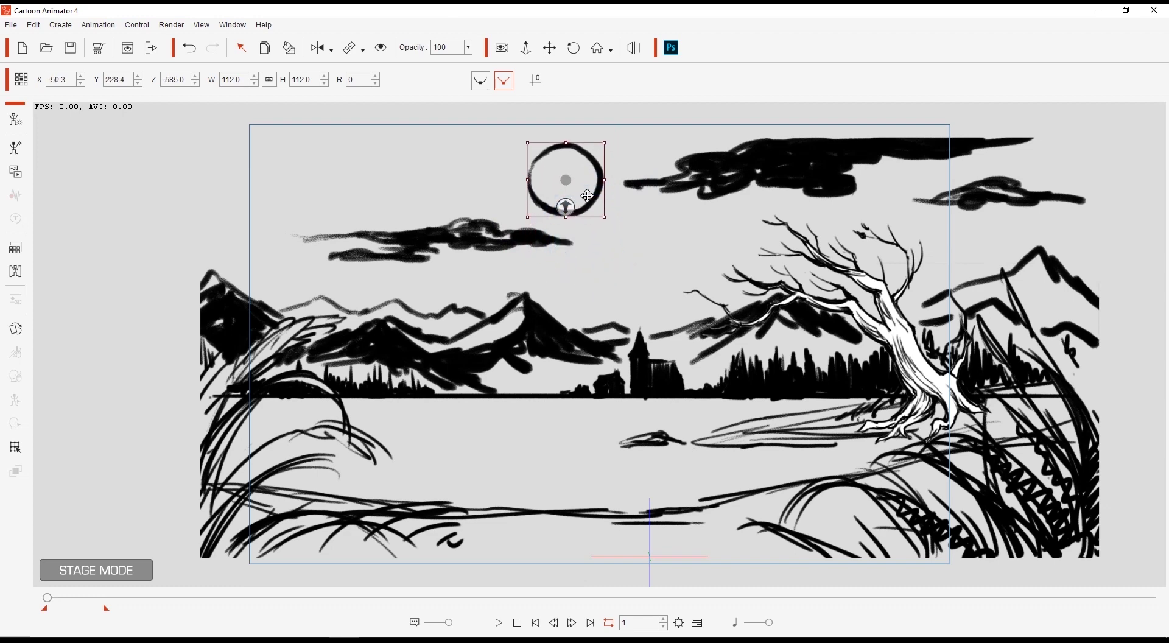
{"action": "left_click", "coordinate": [535, 339]}
{"action": "mouse_move", "coordinate": [743, 334]}
{"action": "left_mouse_down"}
{"action": "mouse_move", "coordinate": [419, 342]}
{"action": "mouse_move", "coordinate": [678, 335]}
{"action": "left_mouse_up"}
Bring the cloud layer forward to Z 201 and place it at X 5.7, Y 167.8
{"action": "left_click", "coordinate": [721, 174]}
{"action": "left_click_drag", "start_coordinate": [658, 255], "coordinate": [647, 285]}
{"action": "left_click_drag", "start_coordinate": [709, 180], "coordinate": [704, 188]}
{"action": "left_click_drag", "start_coordinate": [643, 343], "coordinate": [355, 283]}
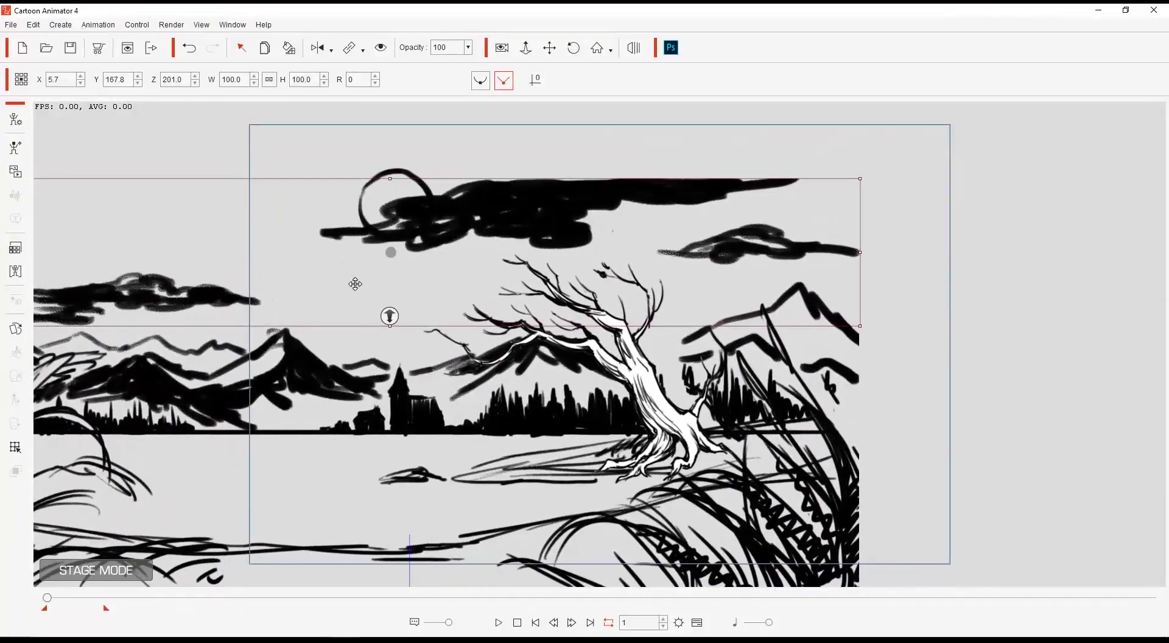
{"action": "left_click", "coordinate": [397, 364]}
{"action": "scroll", "coordinate": [385, 305], "scroll_direction": "up", "scroll_amount": 2}
{"action": "left_click_drag", "start_coordinate": [373, 287], "coordinate": [639, 236]}
{"action": "scroll", "coordinate": [603, 303], "scroll_direction": "down", "scroll_amount": 3}
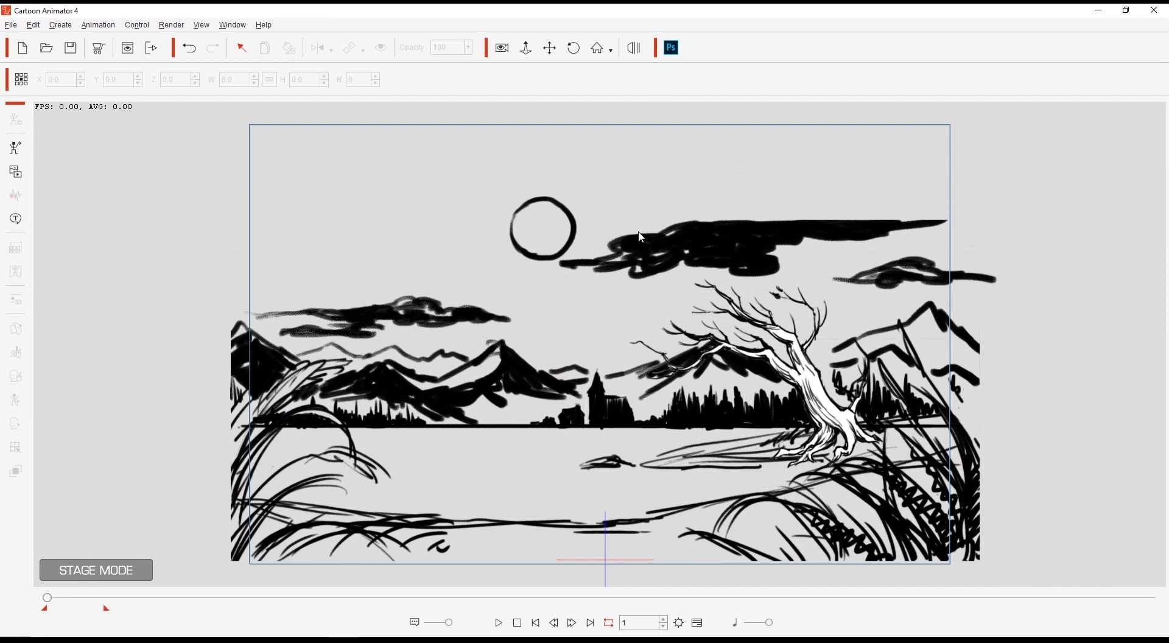
Push the mountain layer back to Z -180 at Y 121.1
{"action": "left_click", "coordinate": [529, 385]}
{"action": "left_click_drag", "start_coordinate": [604, 409], "coordinate": [609, 382]}
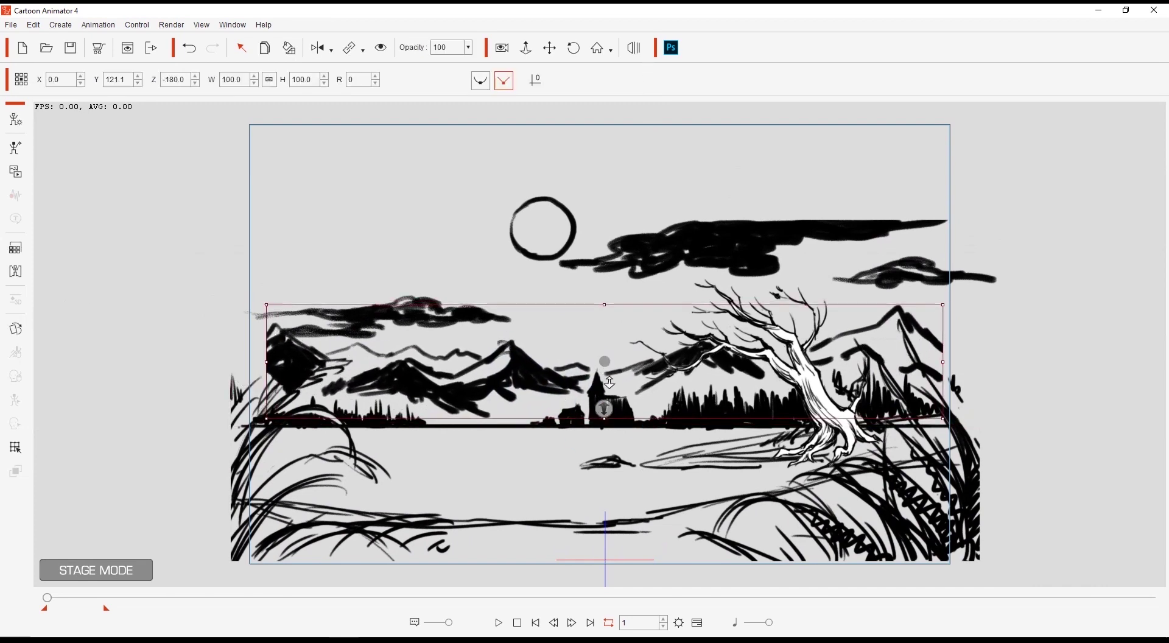
{"action": "left_click_drag", "start_coordinate": [877, 396], "coordinate": [869, 372]}
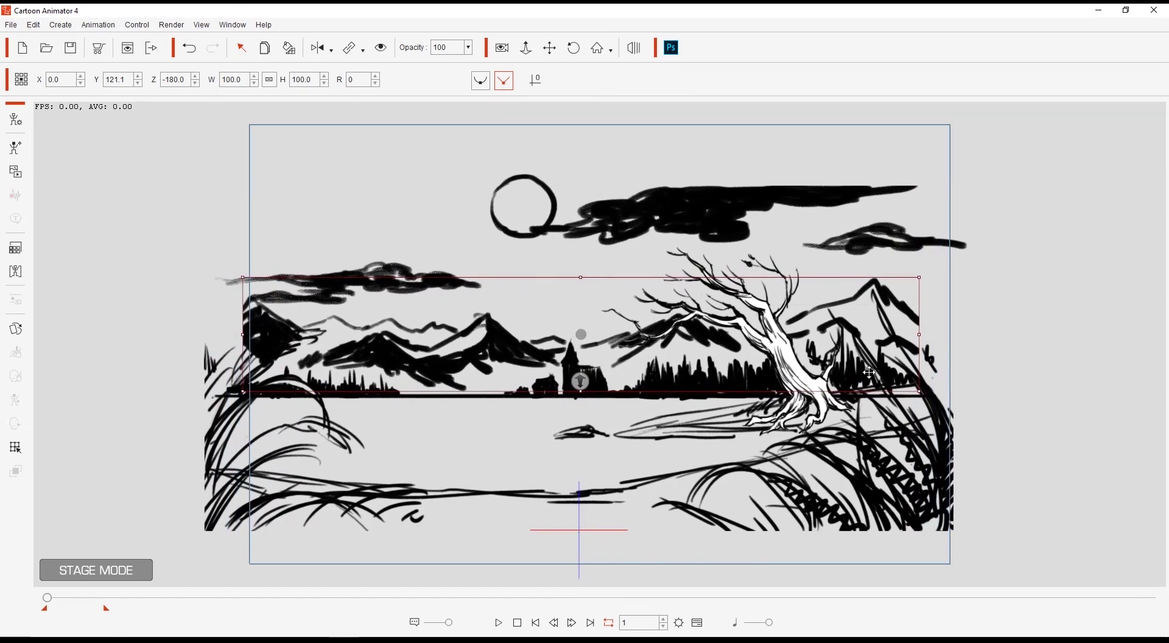
Set the project's background color to white in the Project Settings
{"action": "left_click", "coordinate": [679, 622]}
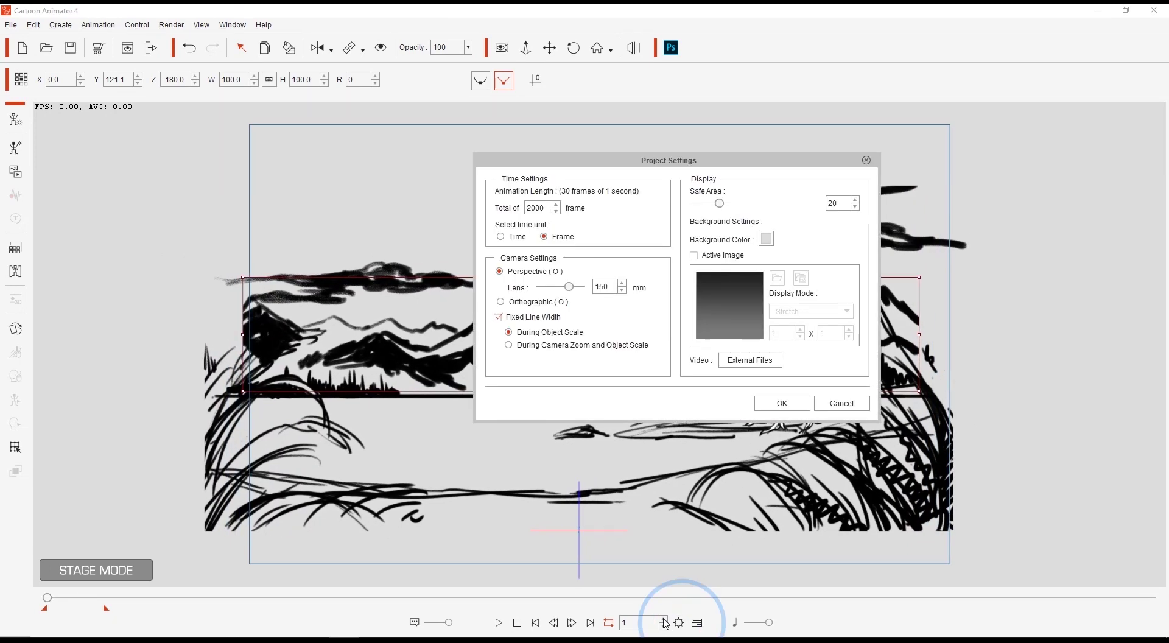
{"action": "left_click", "coordinate": [771, 237]}
{"action": "left_click", "coordinate": [733, 227]}
{"action": "left_click", "coordinate": [665, 425]}
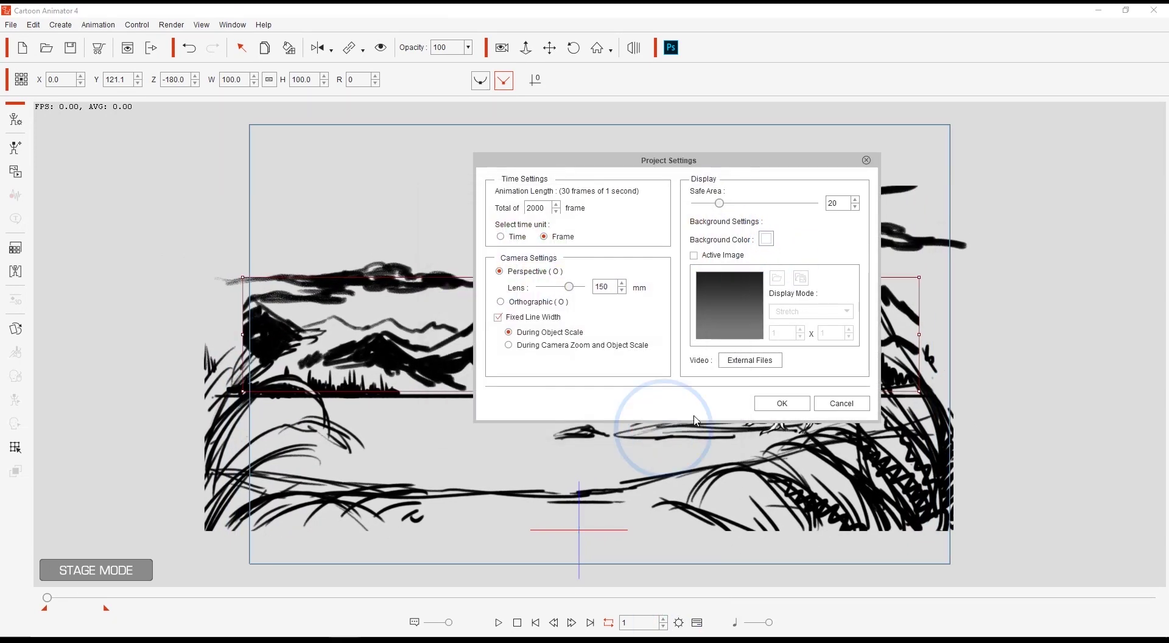
{"action": "left_click", "coordinate": [782, 403]}
{"action": "left_click", "coordinate": [1033, 334]}
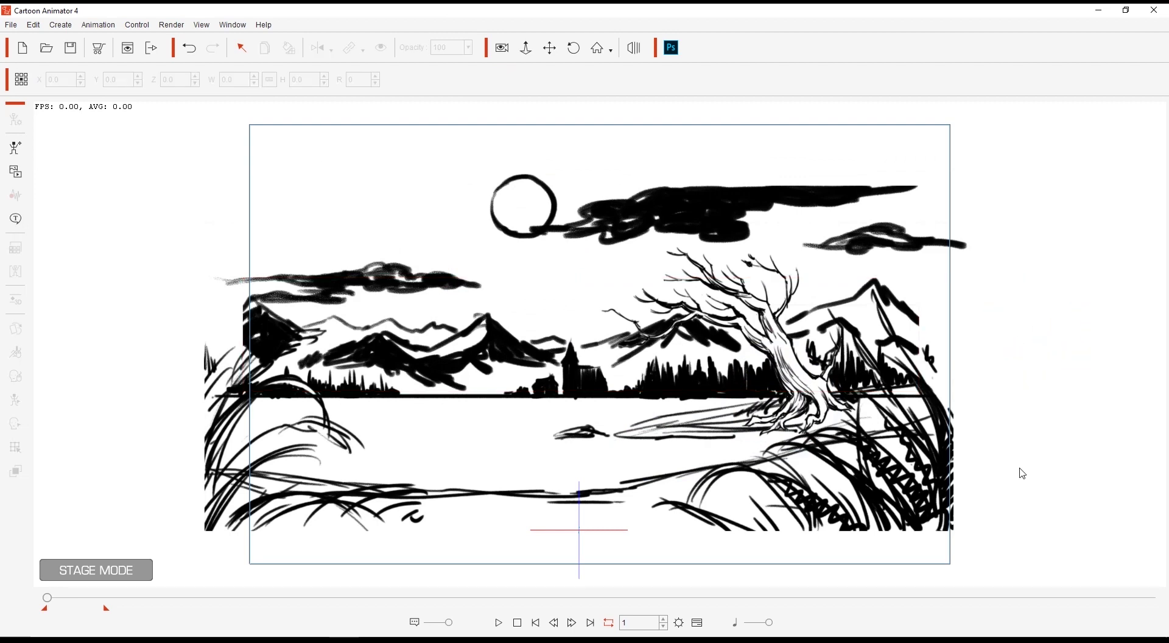
Open the Content Manager at the Elastic Motion templates for 1_Entrance, G3 Elastic Motion, 1_Move
{"action": "left_click", "coordinate": [233, 25]}
{"action": "left_click", "coordinate": [296, 182]}
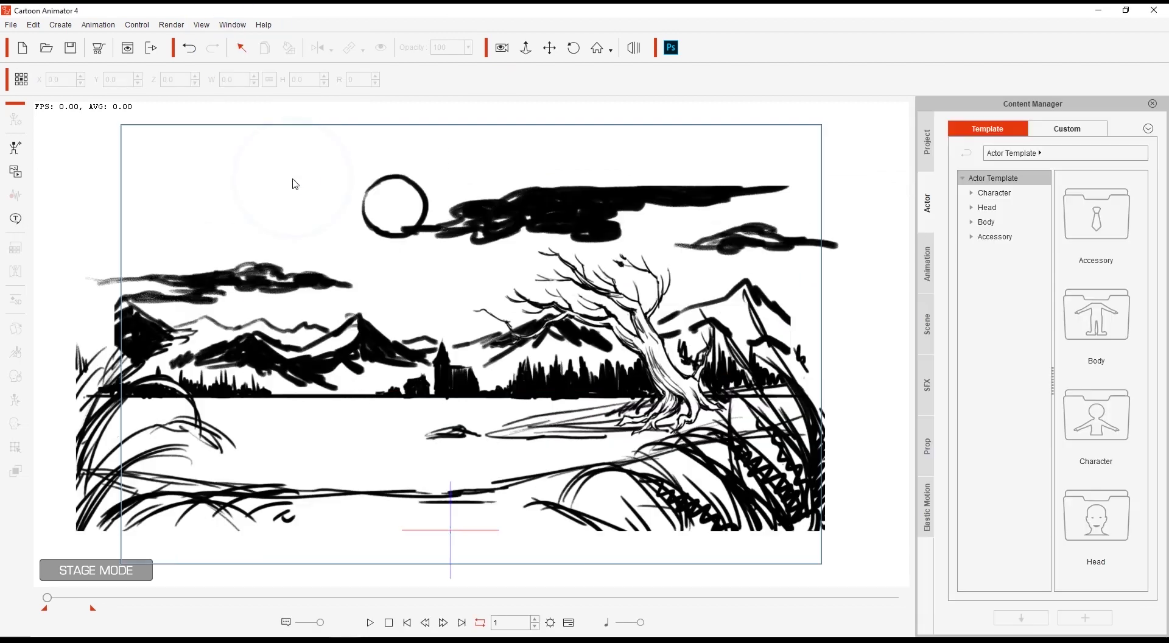
{"action": "left_click", "coordinate": [931, 519]}
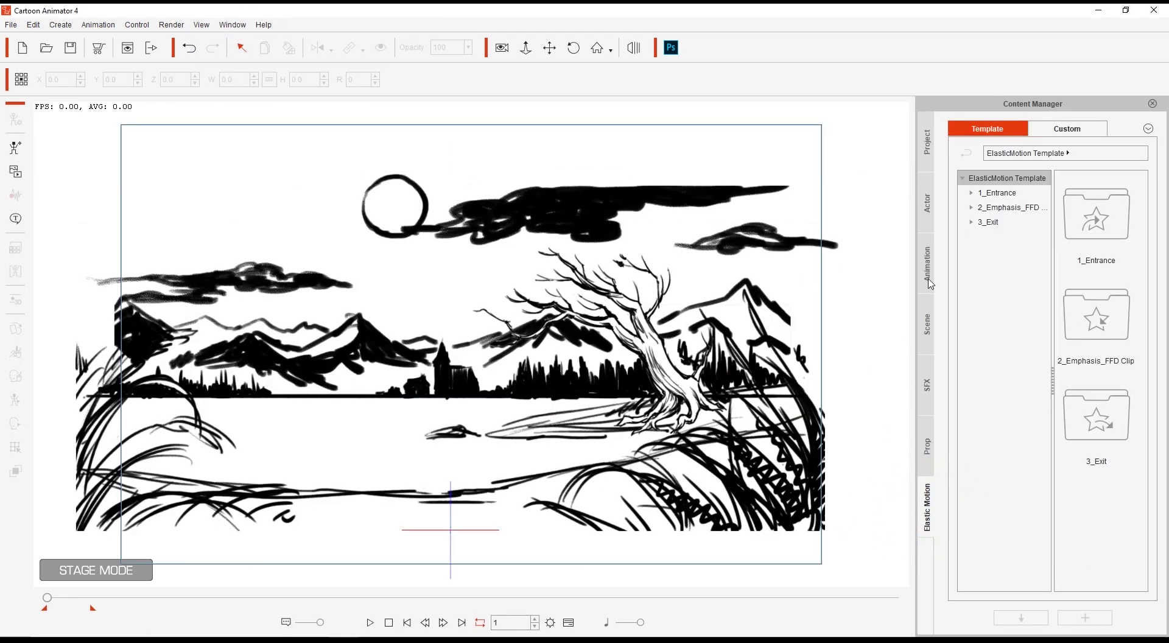
{"action": "left_click", "coordinate": [972, 193]}
{"action": "left_click", "coordinate": [980, 237]}
{"action": "left_click", "coordinate": [1006, 251]}
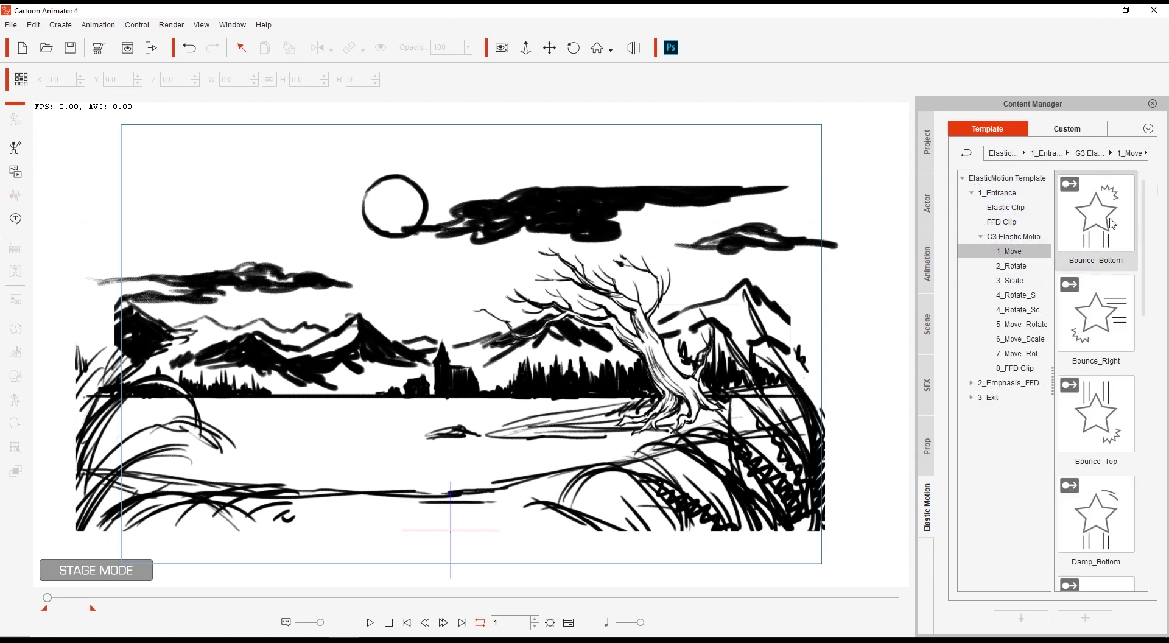
Try the Bounce_Bottom and Bounce_Top entrances on the moon, undo them and return to frame 1
{"action": "left_click_drag", "start_coordinate": [1111, 235], "coordinate": [420, 194]}
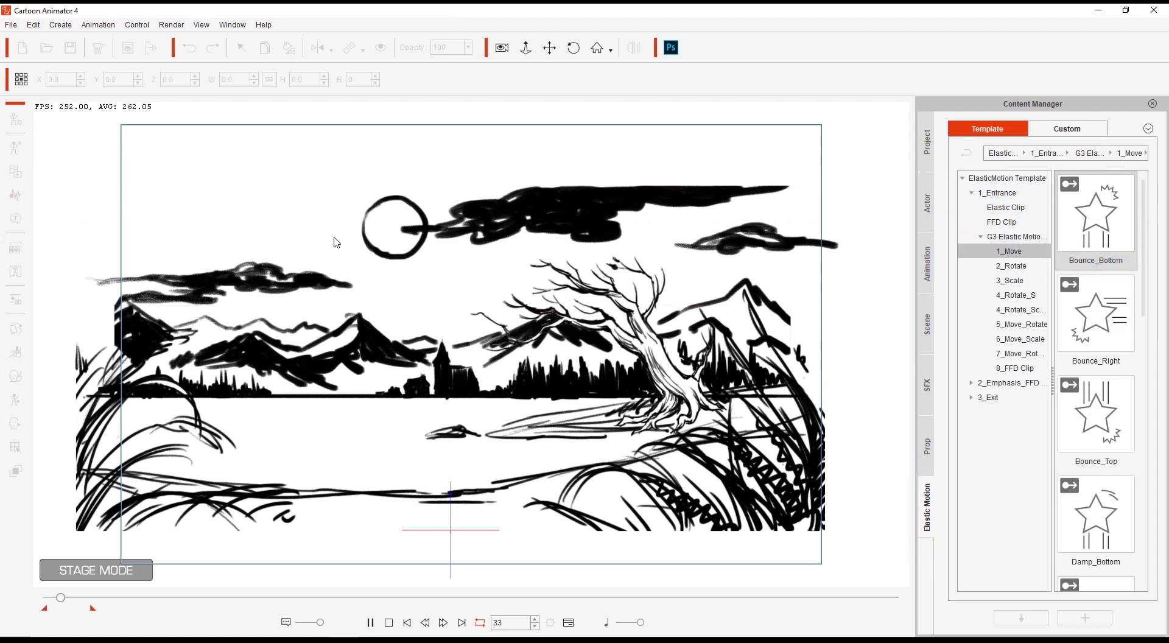
{"action": "scroll", "coordinate": [1096, 329], "scroll_direction": "down", "scroll_amount": 3}
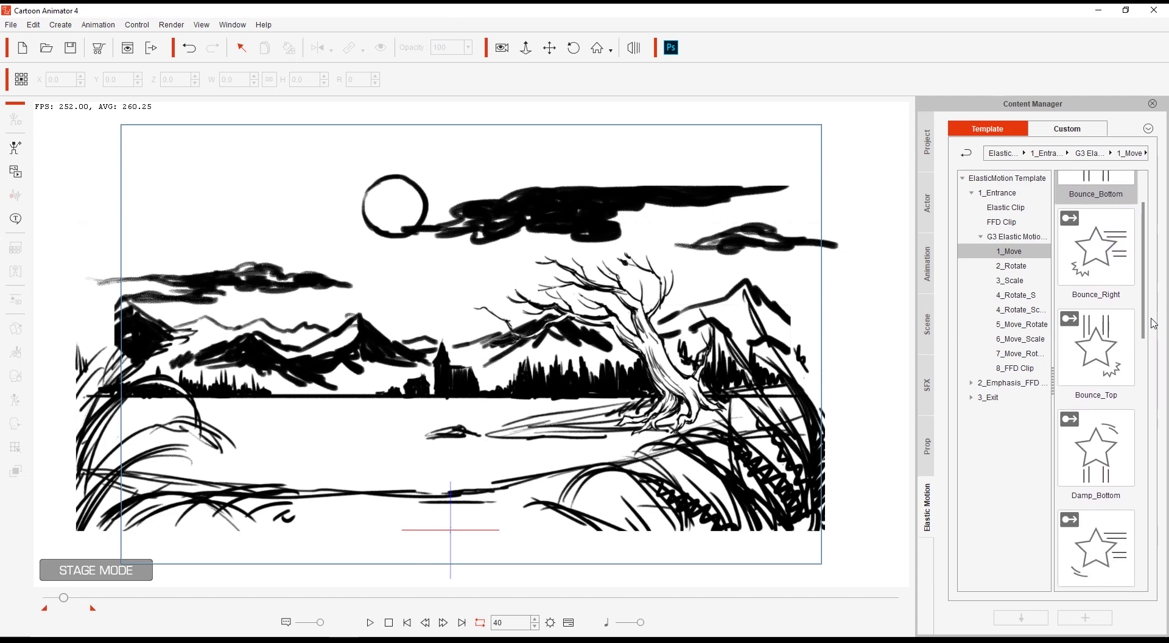
{"action": "left_click", "coordinate": [1096, 327]}
{"action": "left_click_drag", "start_coordinate": [1095, 327], "coordinate": [393, 235]}
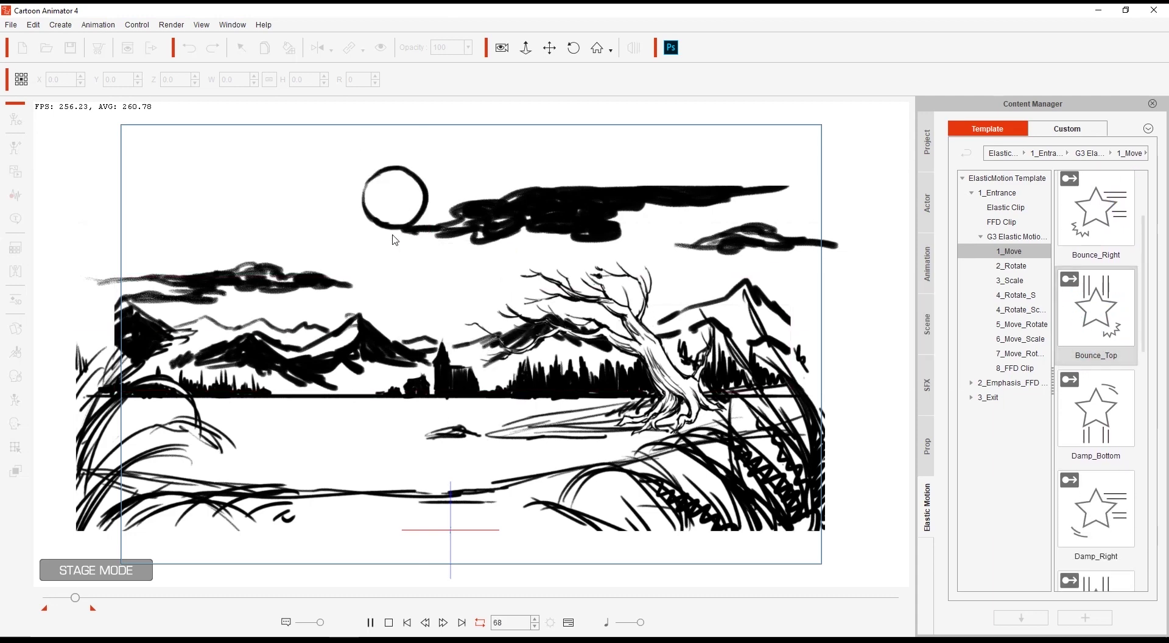
{"action": "left_click_drag", "start_coordinate": [80, 597], "coordinate": [6, 597]}
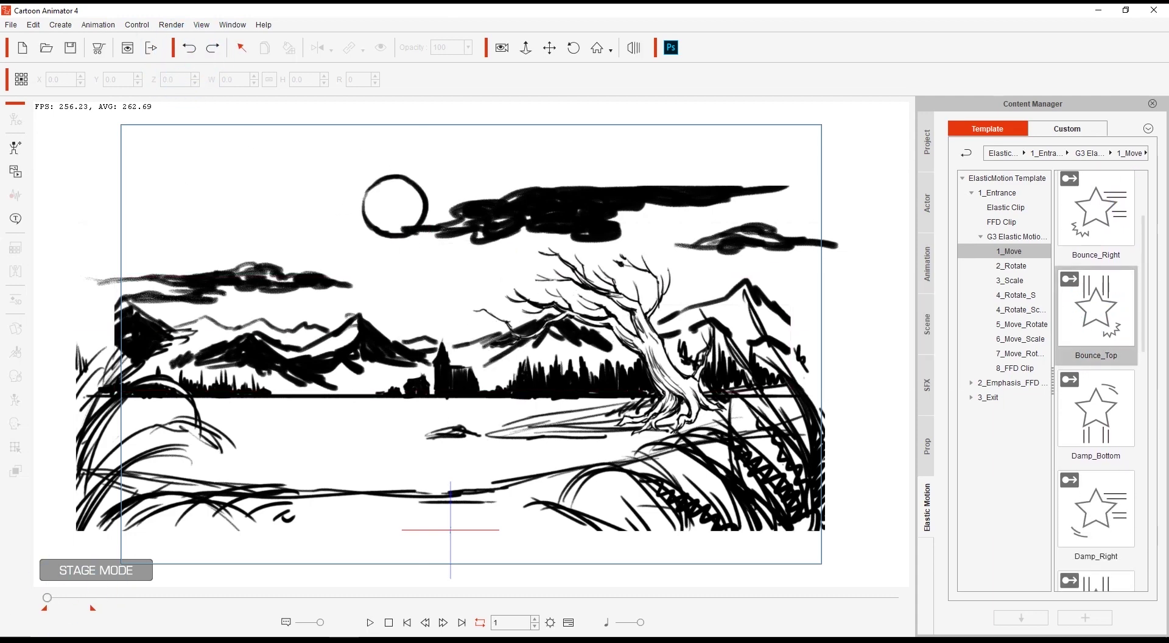
Apply the Decelerate_Top entrance to the moon and Decelerate_Right to the cloud layer
{"action": "scroll", "coordinate": [1149, 401], "scroll_direction": "down", "scroll_amount": 5}
{"action": "scroll", "coordinate": [1126, 402], "scroll_direction": "down", "scroll_amount": 4}
{"action": "left_click_drag", "start_coordinate": [1095, 457], "coordinate": [404, 259]}
{"action": "left_click", "coordinate": [578, 226]}
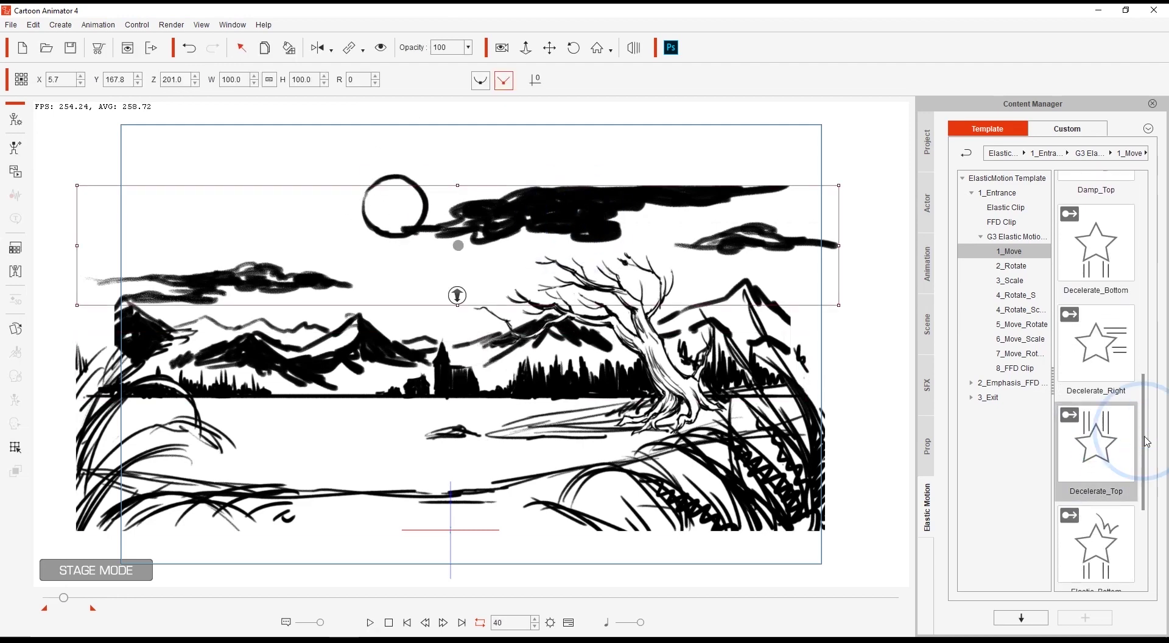
{"action": "scroll", "coordinate": [1095, 377], "scroll_direction": "down", "scroll_amount": 1}
{"action": "left_click_drag", "start_coordinate": [1096, 311], "coordinate": [616, 218]}
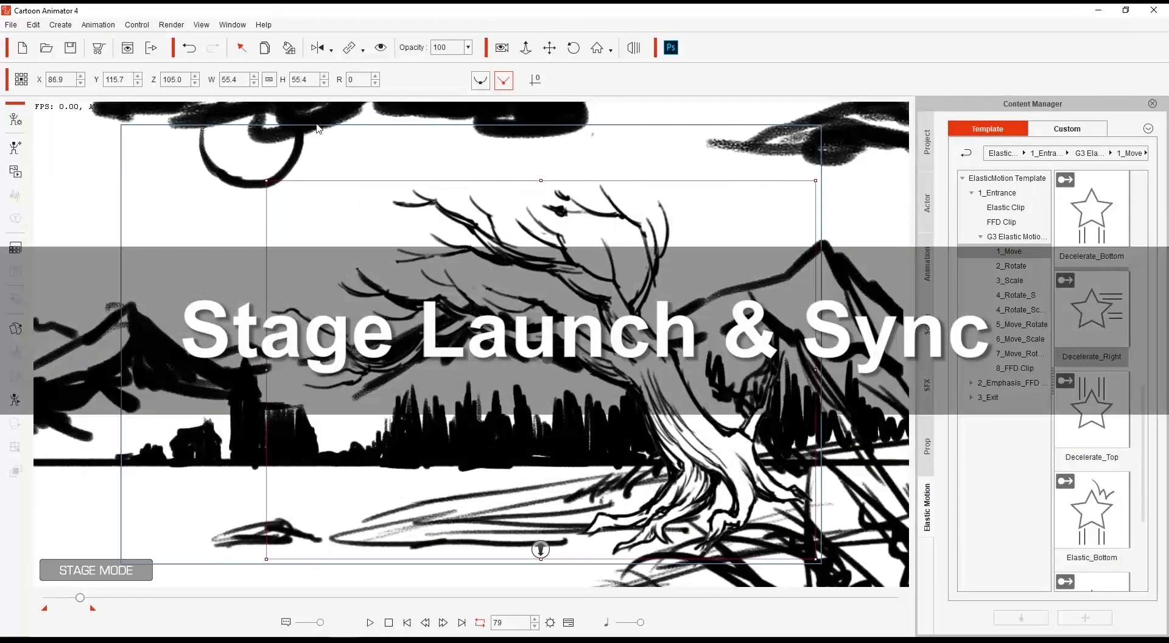
Open the Scene Manager and select the Scene and G3Actor groups in turn to compare their PSD Sync status
{"action": "left_click", "coordinate": [241, 29]}
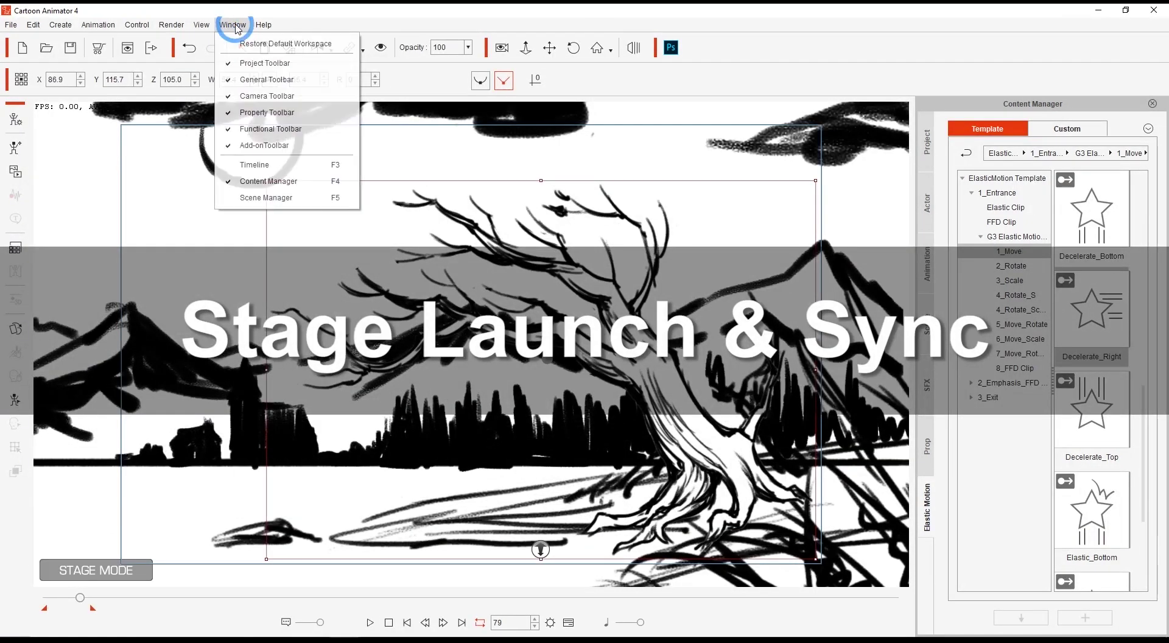
{"action": "left_click", "coordinate": [268, 199]}
{"action": "left_click", "coordinate": [1025, 626]}
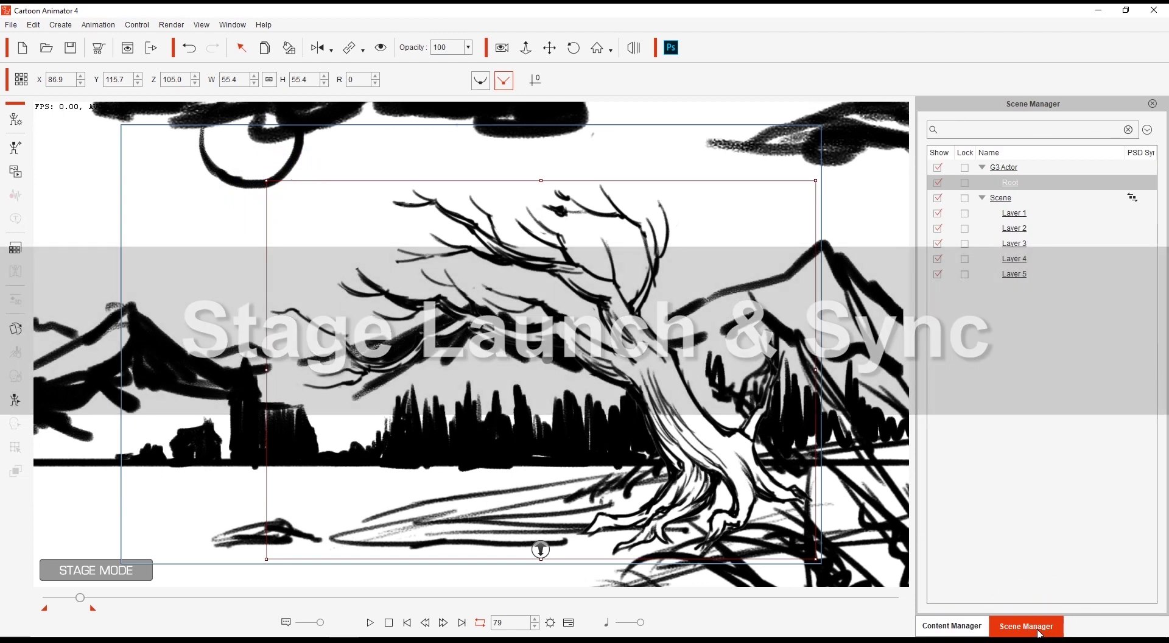
{"action": "left_click", "coordinate": [1055, 197]}
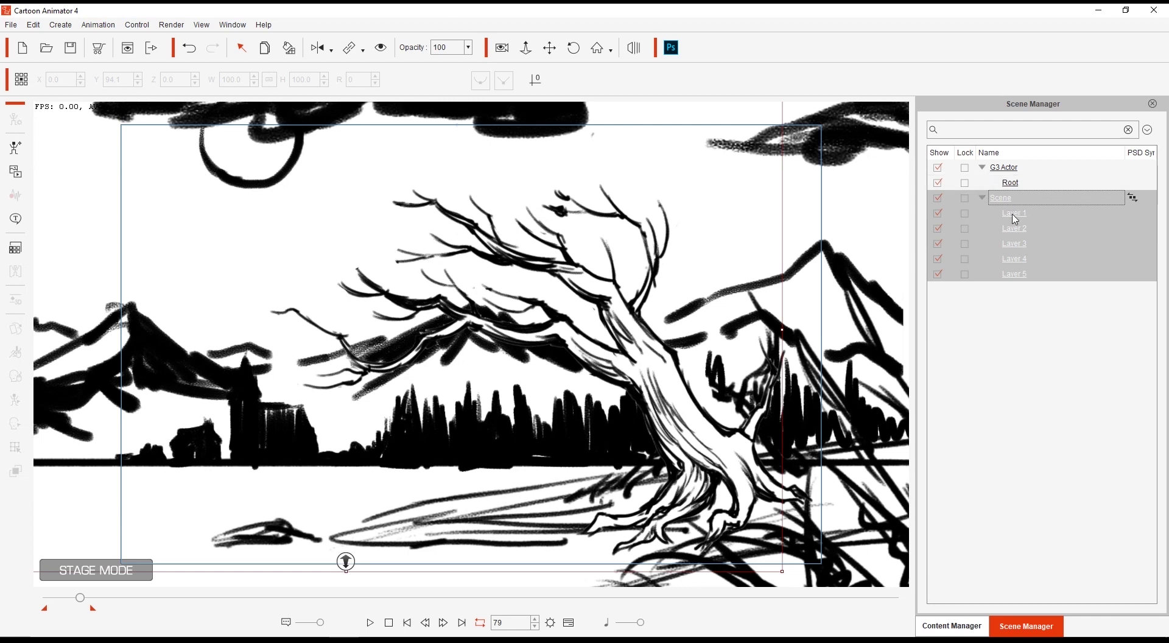
{"action": "left_click", "coordinate": [1058, 171]}
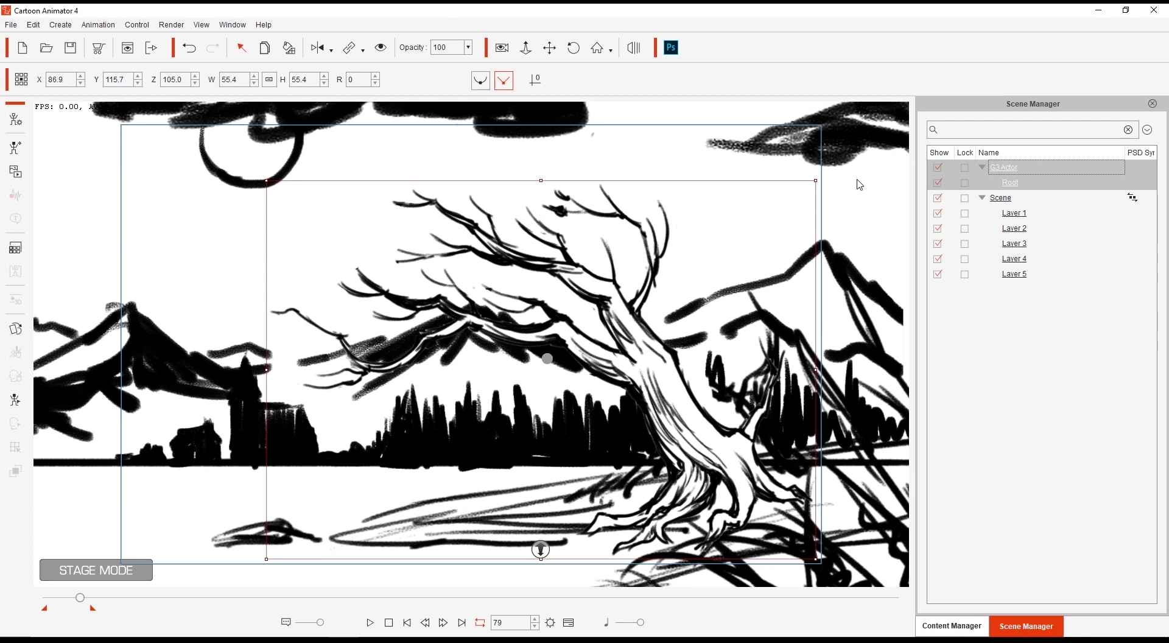
{"action": "left_click", "coordinate": [1043, 202]}
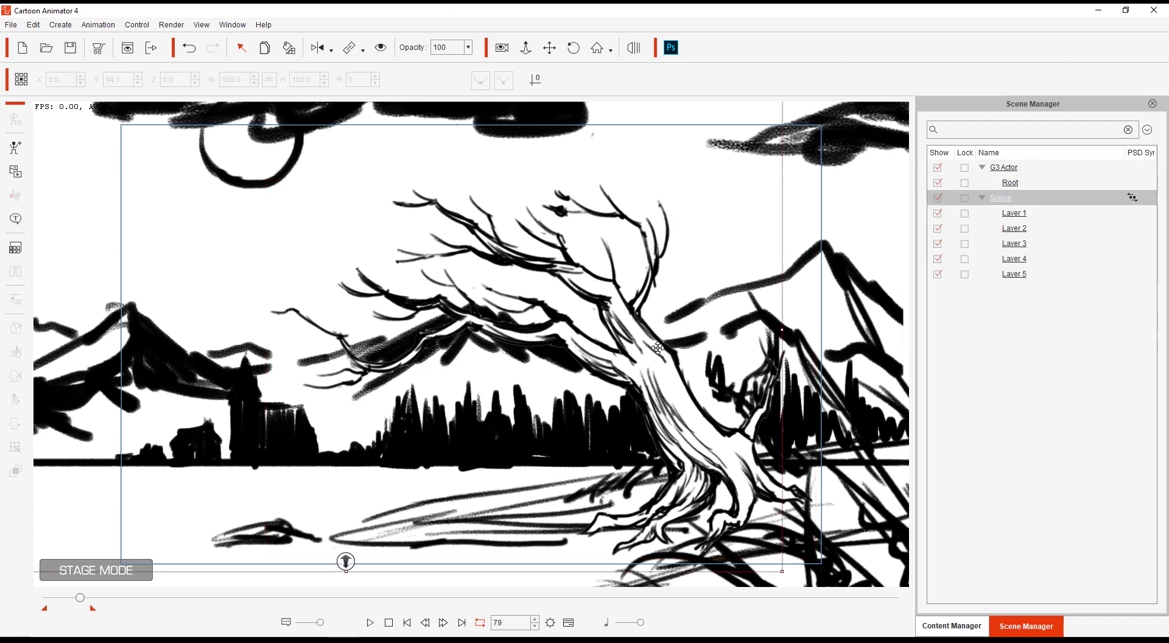
Launch the PSD editor for the tree actor's Root with a PSD scale of 2.5
{"action": "left_click", "coordinate": [1042, 182]}
{"action": "right_click", "coordinate": [621, 303]}
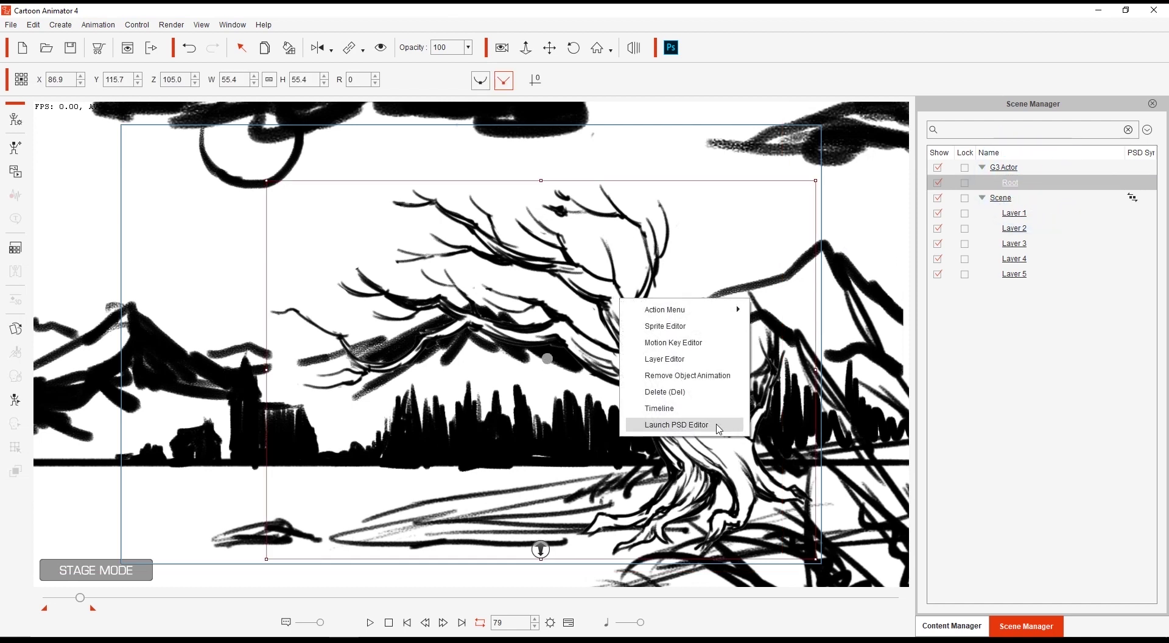
{"action": "left_click", "coordinate": [719, 428]}
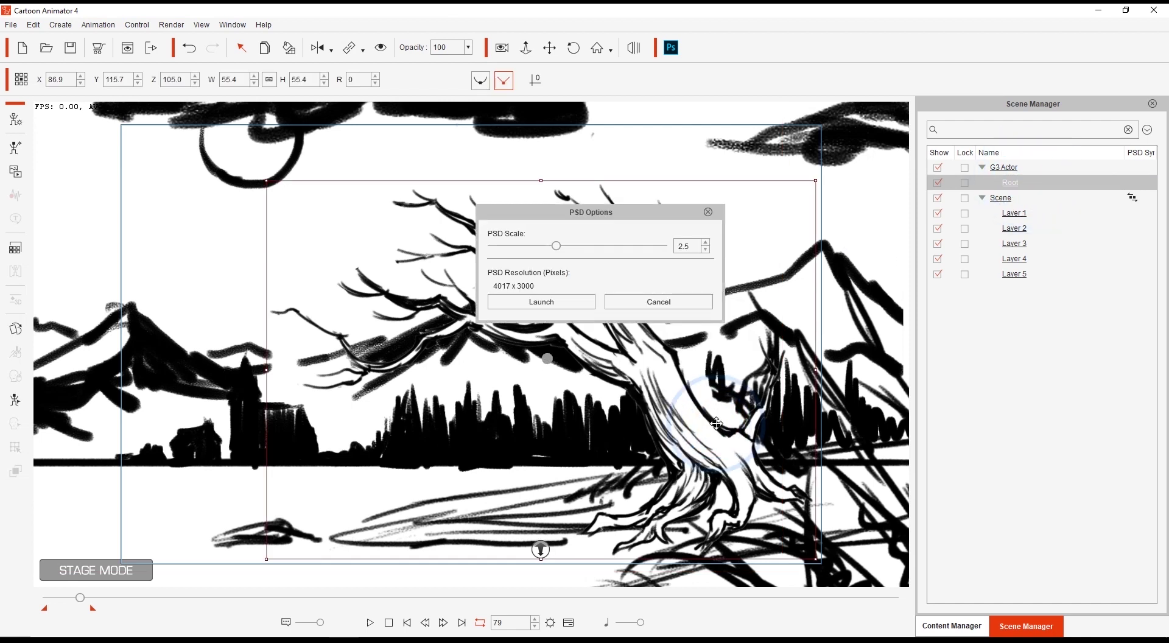
{"action": "left_click", "coordinate": [556, 309]}
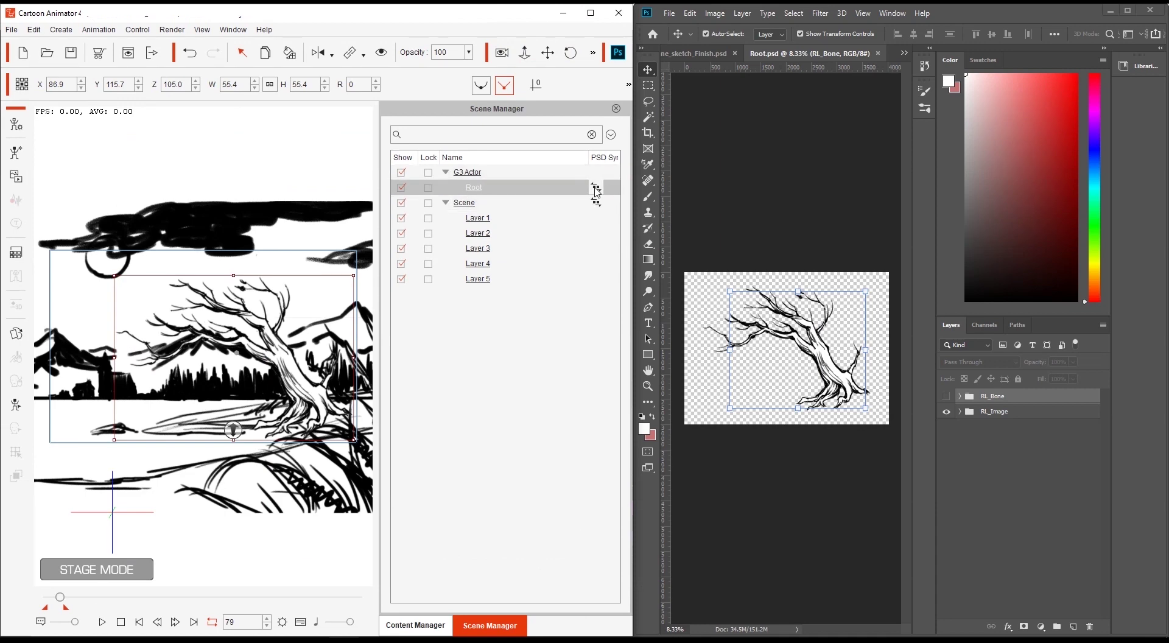
Bring up the scene's linked PSD and then the tree's Root PSD through their PSD Sync links in the Scene Manager
{"action": "left_click", "coordinate": [478, 209]}
{"action": "left_click", "coordinate": [596, 202]}
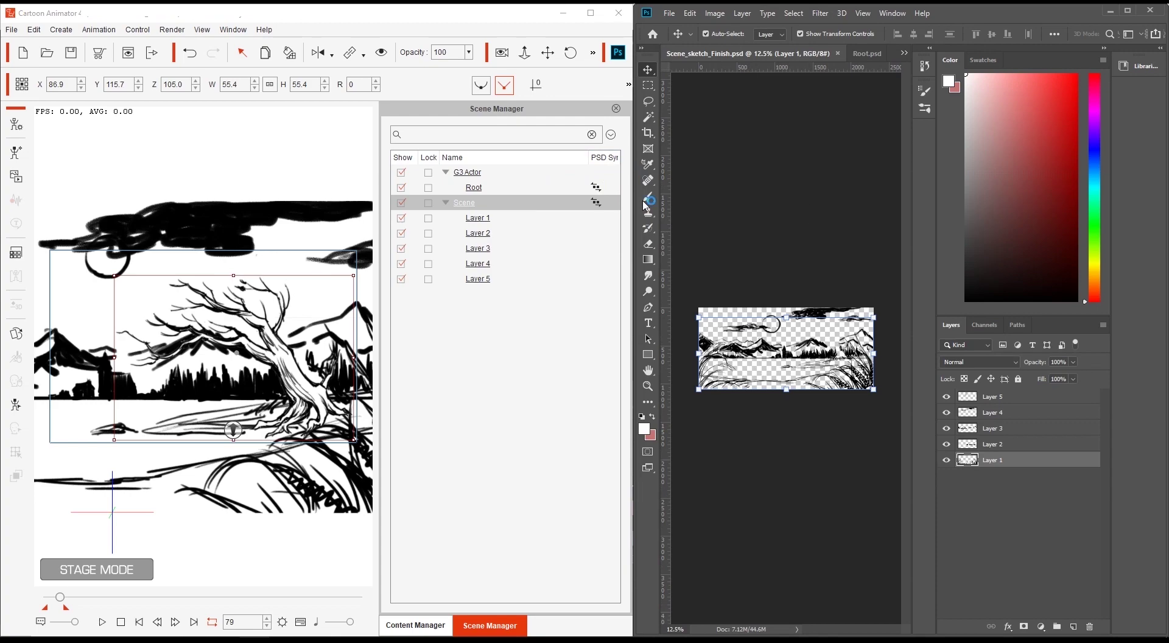
{"action": "left_click", "coordinate": [596, 186]}
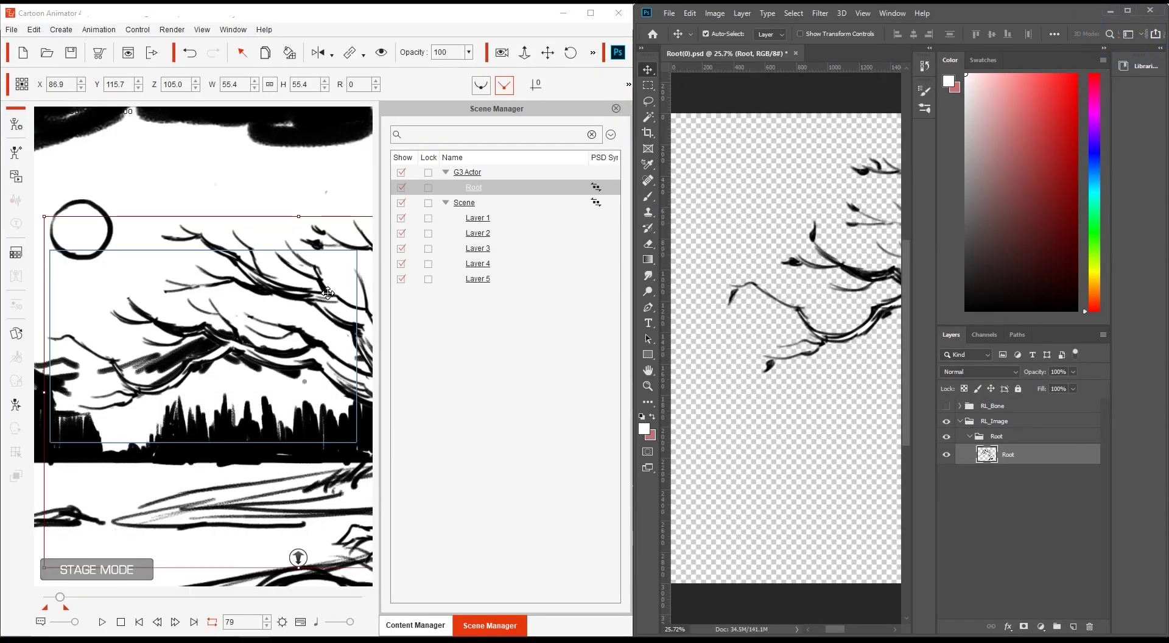
In Photoshop, check the buds on the tree's branches and save Root(0).psd to update the actor
{"action": "scroll", "coordinate": [765, 268], "scroll_direction": "down", "scroll_amount": 3}
{"action": "left_click_drag", "start_coordinate": [802, 271], "coordinate": [736, 323]}
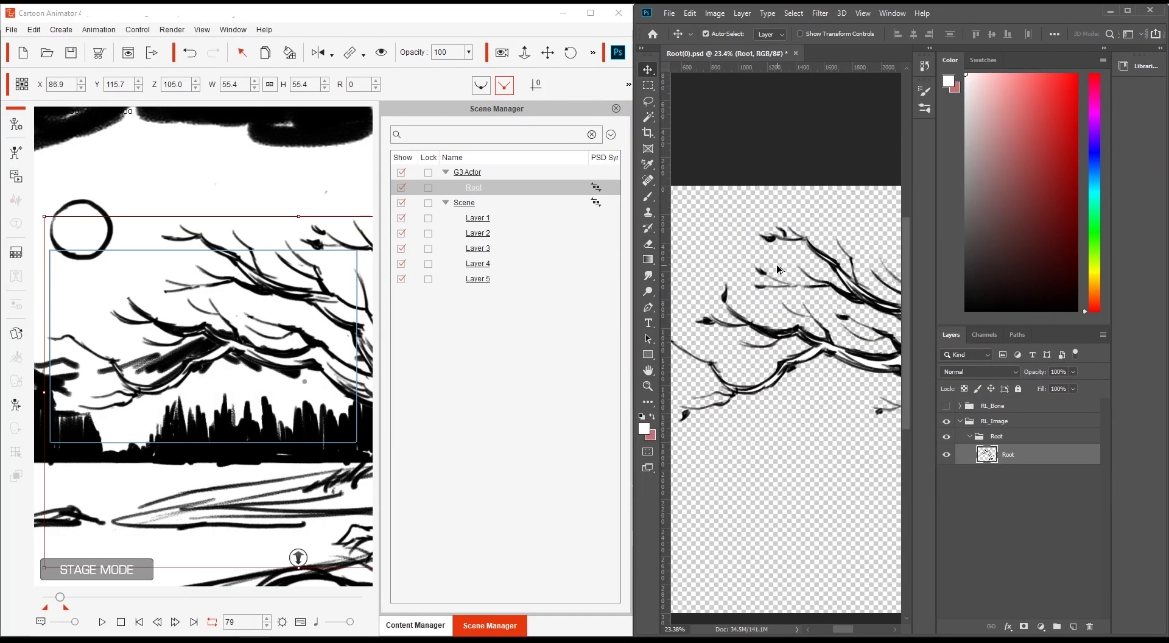
{"action": "left_click", "coordinate": [669, 14]}
{"action": "left_click", "coordinate": [694, 144]}
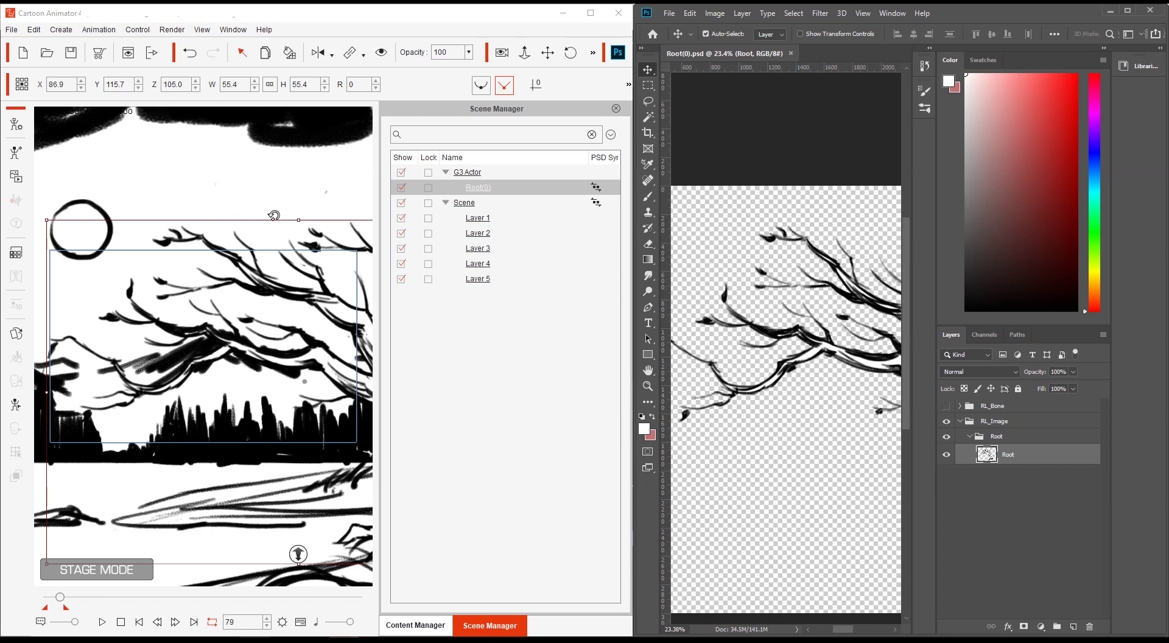
Switch back to a maximized Cartoon Animator, inspect the updated tree and play the scene's animation from frame 1
{"action": "left_click", "coordinate": [593, 19]}
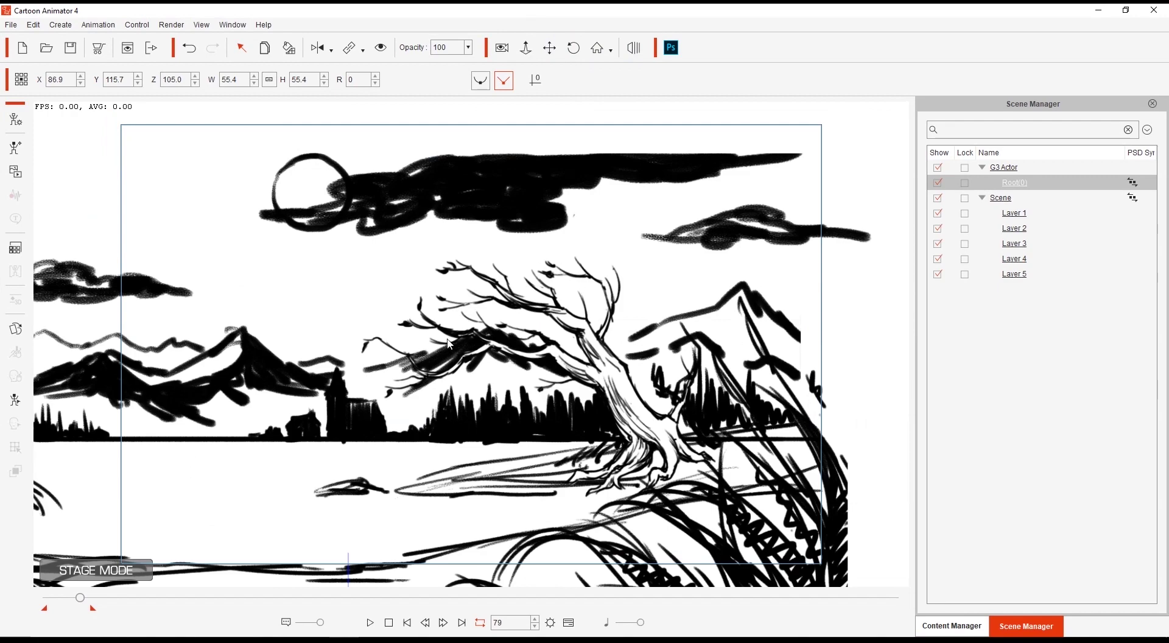
{"action": "left_click_drag", "start_coordinate": [557, 339], "coordinate": [593, 324]}
{"action": "left_click", "coordinate": [577, 333]}
{"action": "left_click", "coordinate": [677, 376]}
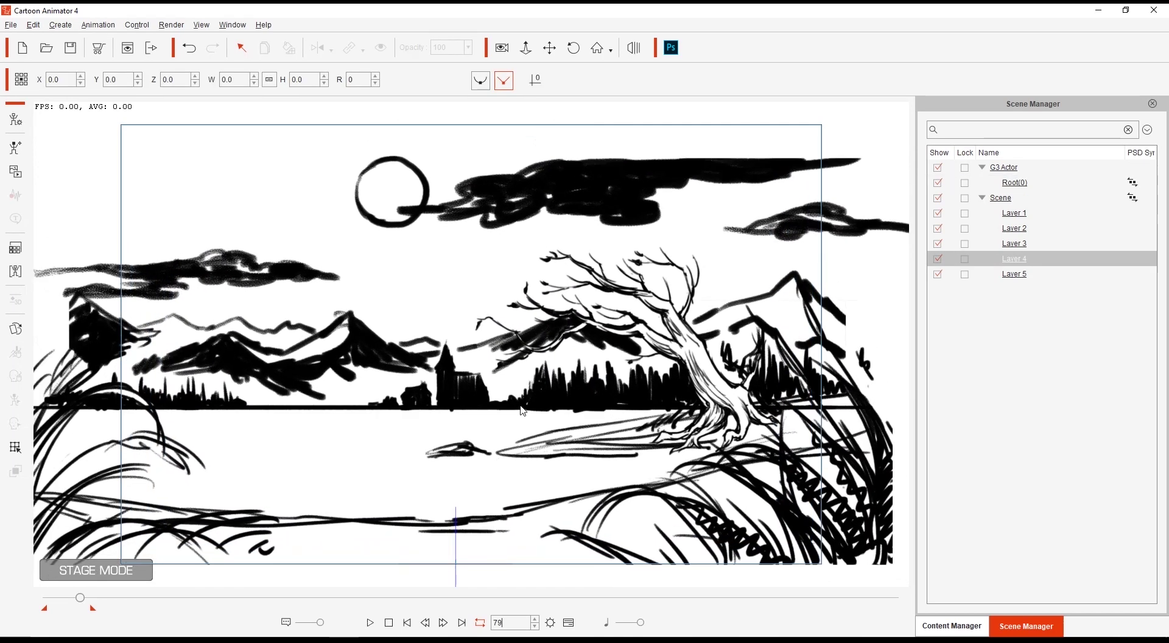
{"action": "left_click_drag", "start_coordinate": [585, 401], "coordinate": [585, 402]}
{"action": "left_click", "coordinate": [389, 622]}
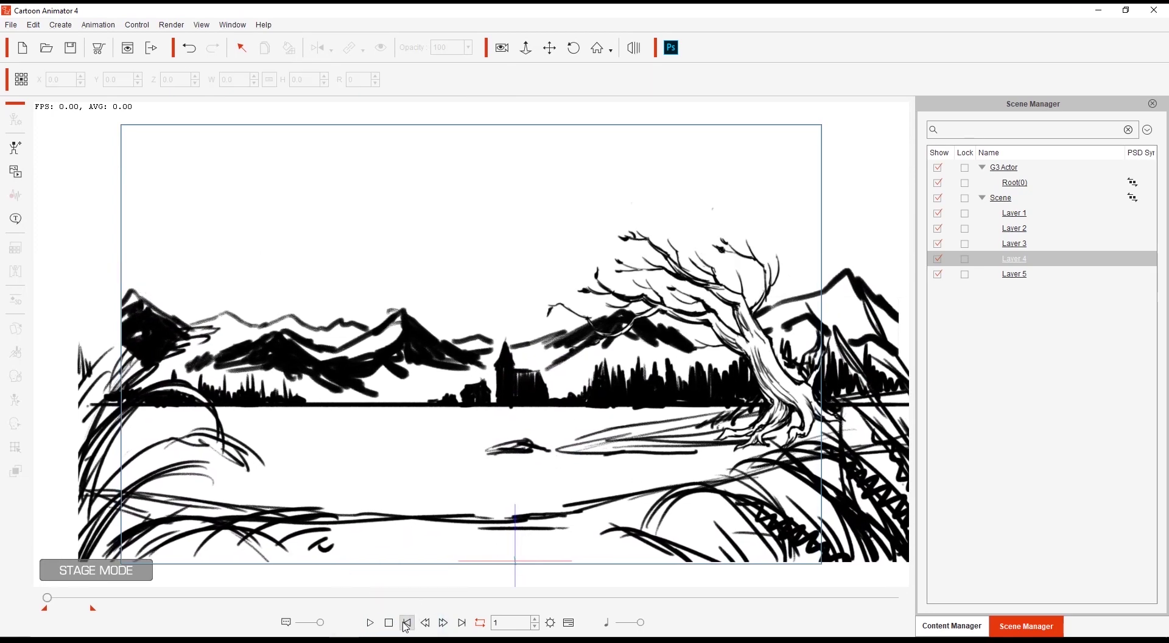
{"action": "left_click", "coordinate": [369, 622]}
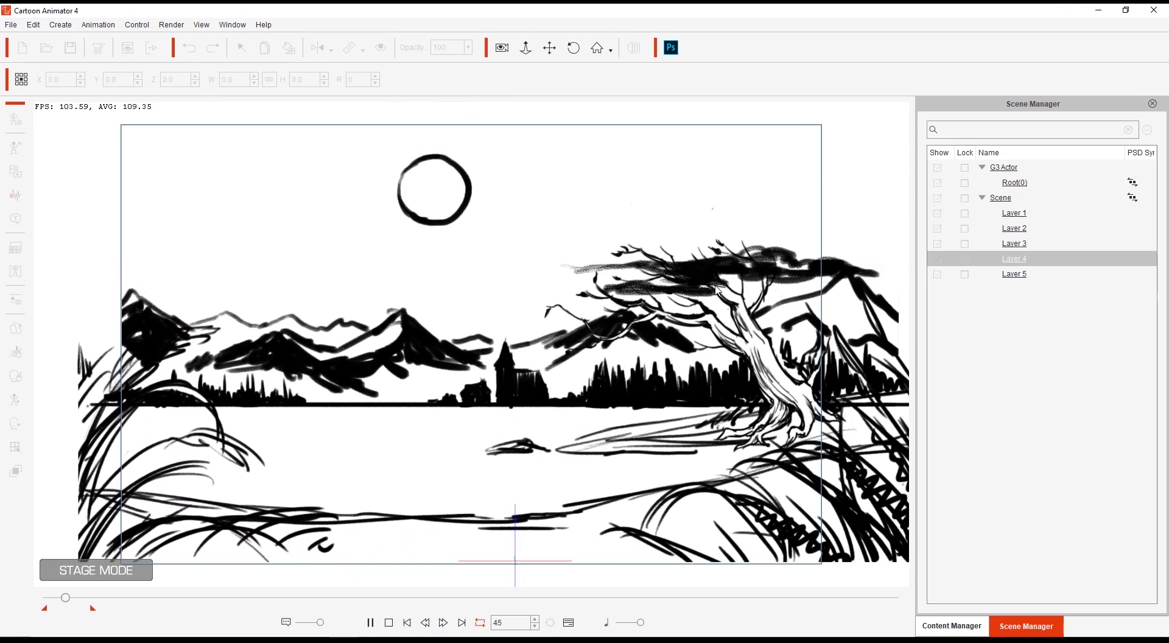